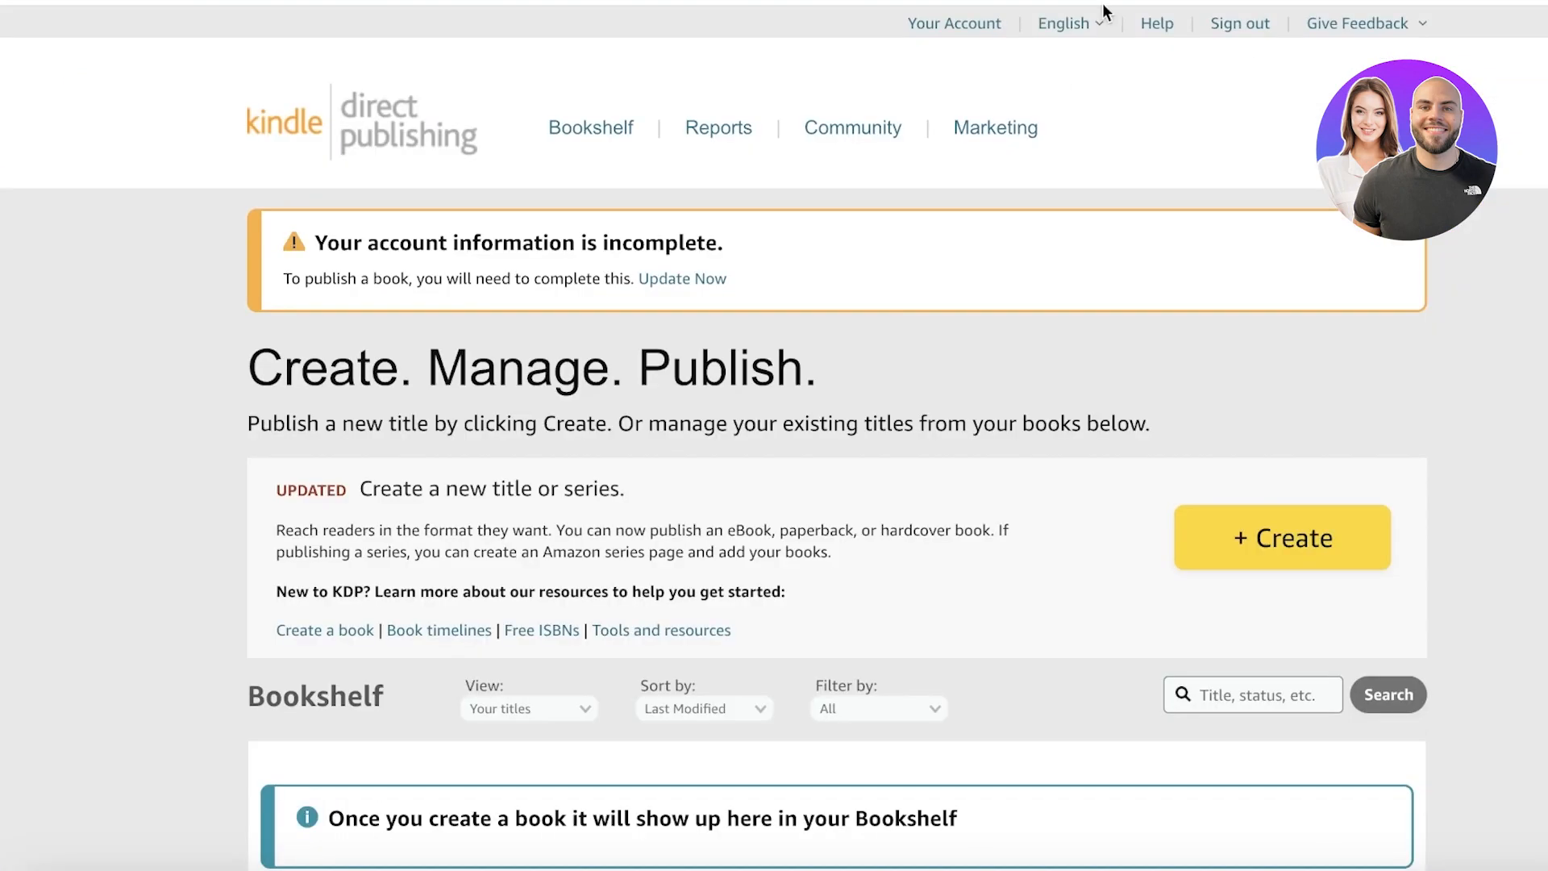
scroll(1105, 225, "down", 4)
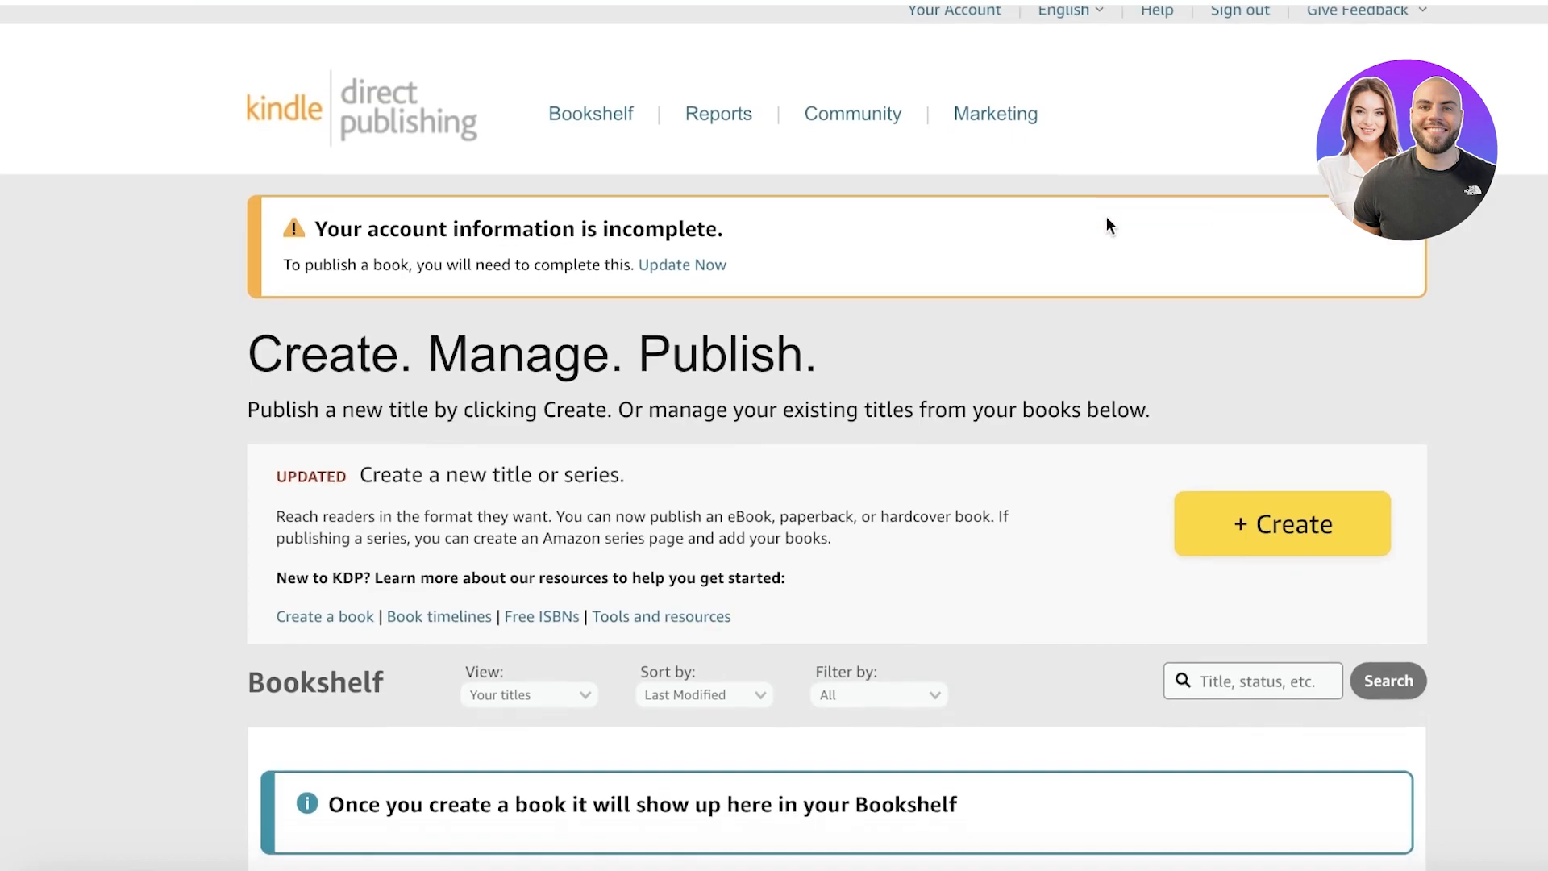
scroll(1107, 323, "up", 2)
scroll(1106, 351, "up", 2)
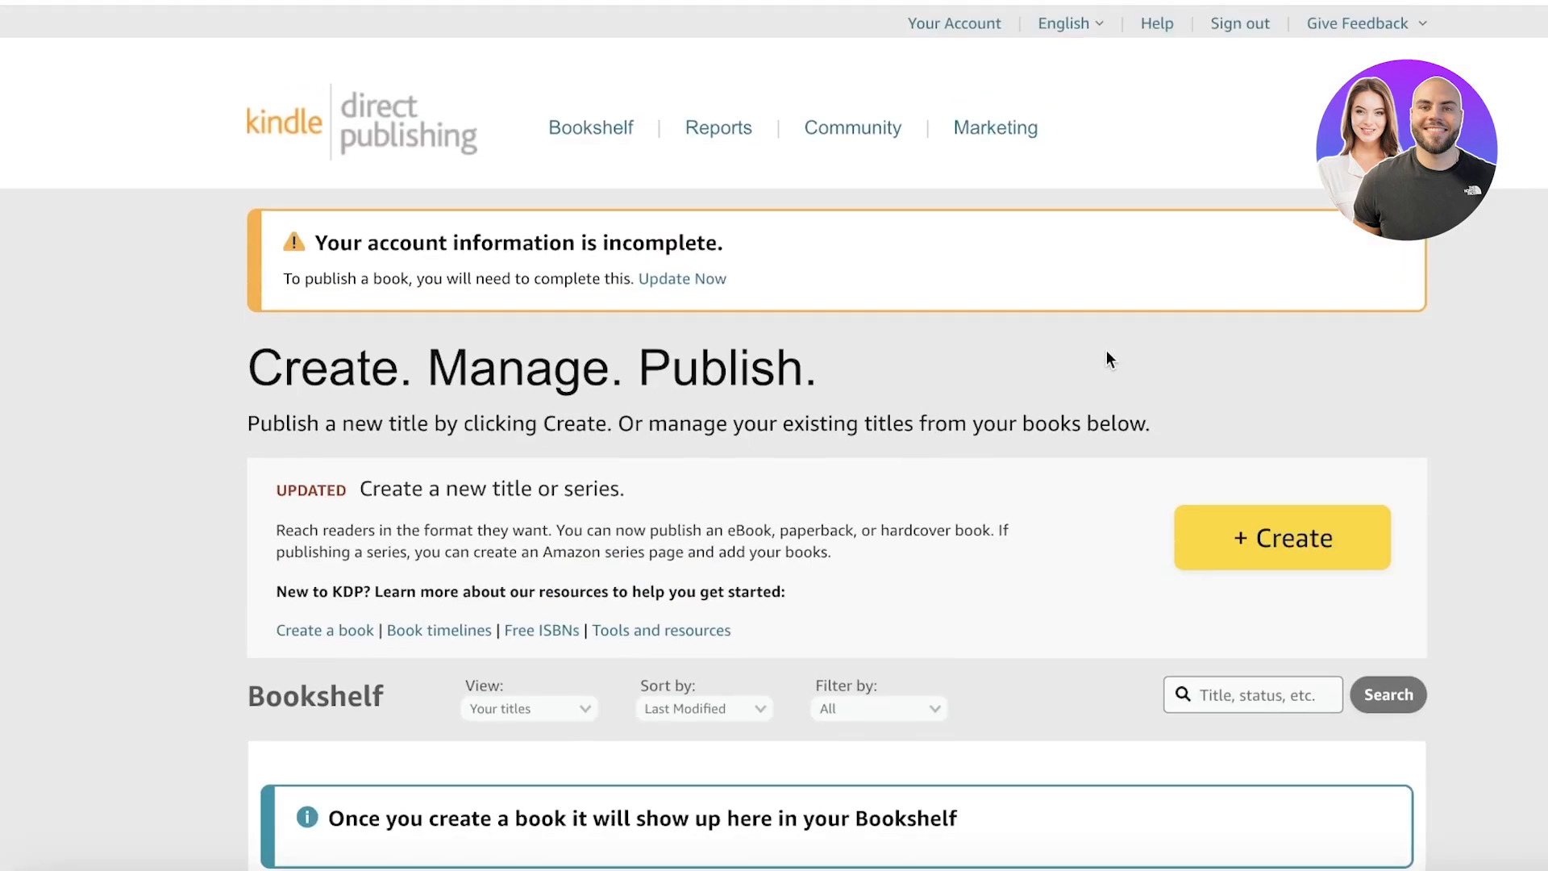
scroll(1097, 351, "down", 5)
scroll(1092, 356, "up", 5)
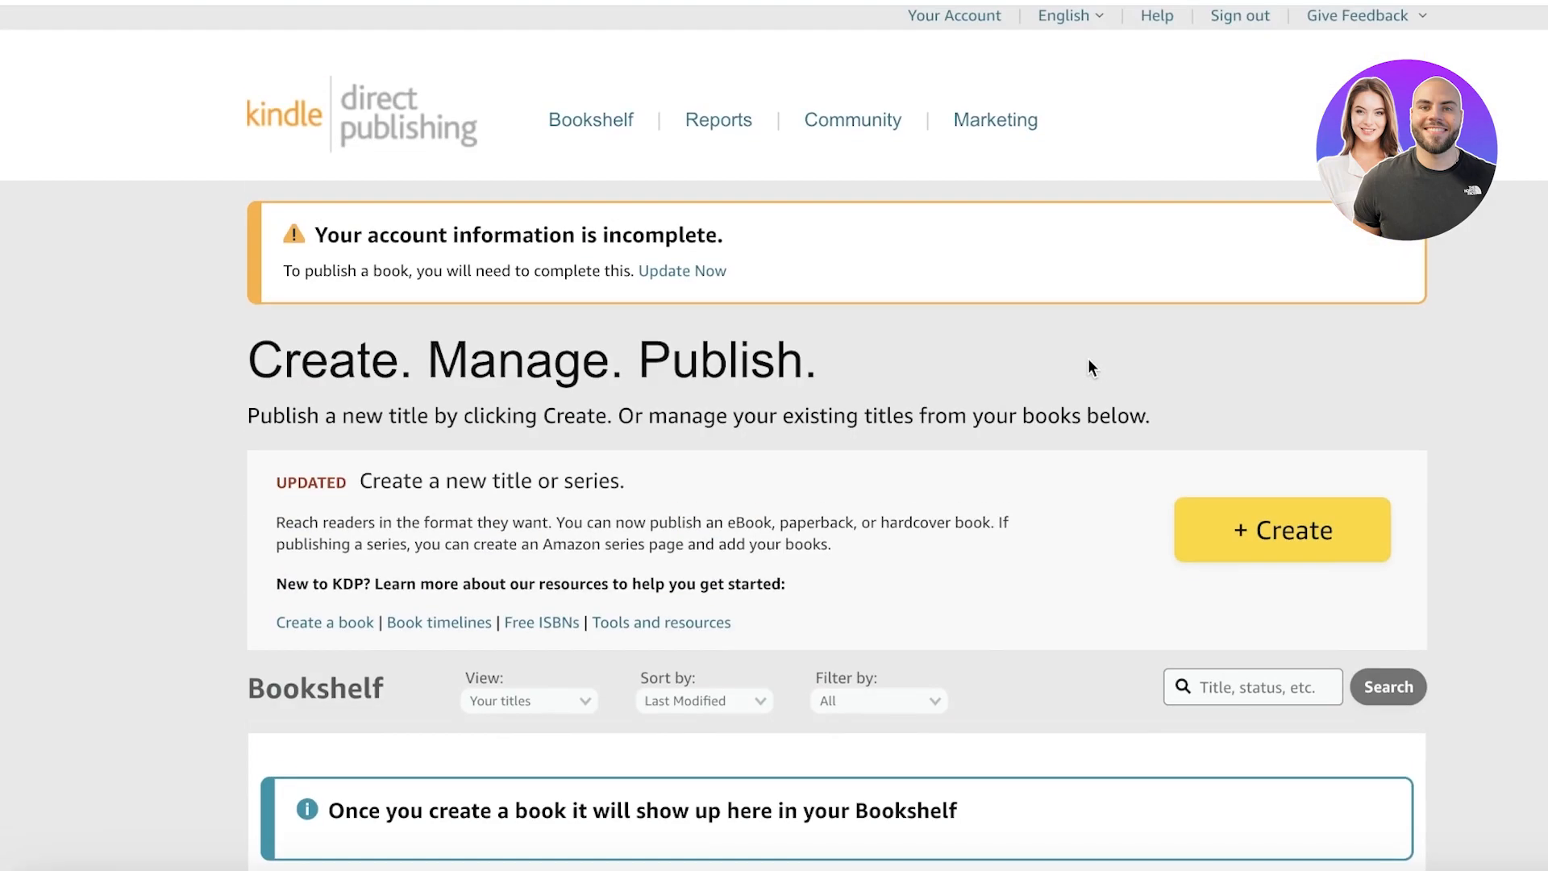
scroll(1088, 366, "down", 5)
scroll(1087, 360, "up", 5)
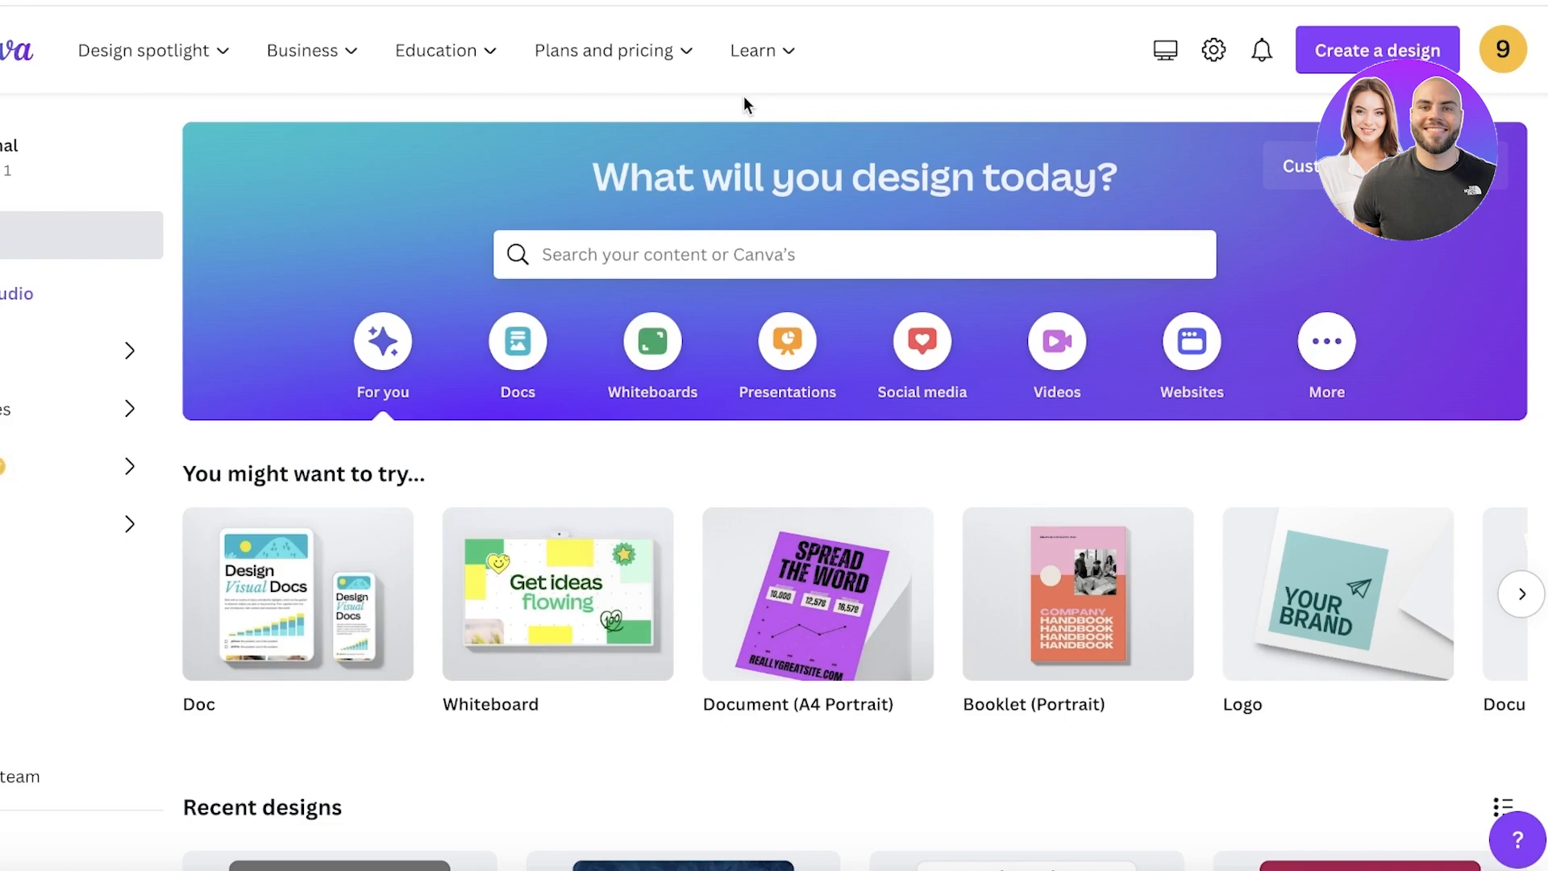
Step: Switch to Canva and search its templates for "e book"
left_click(655, 256)
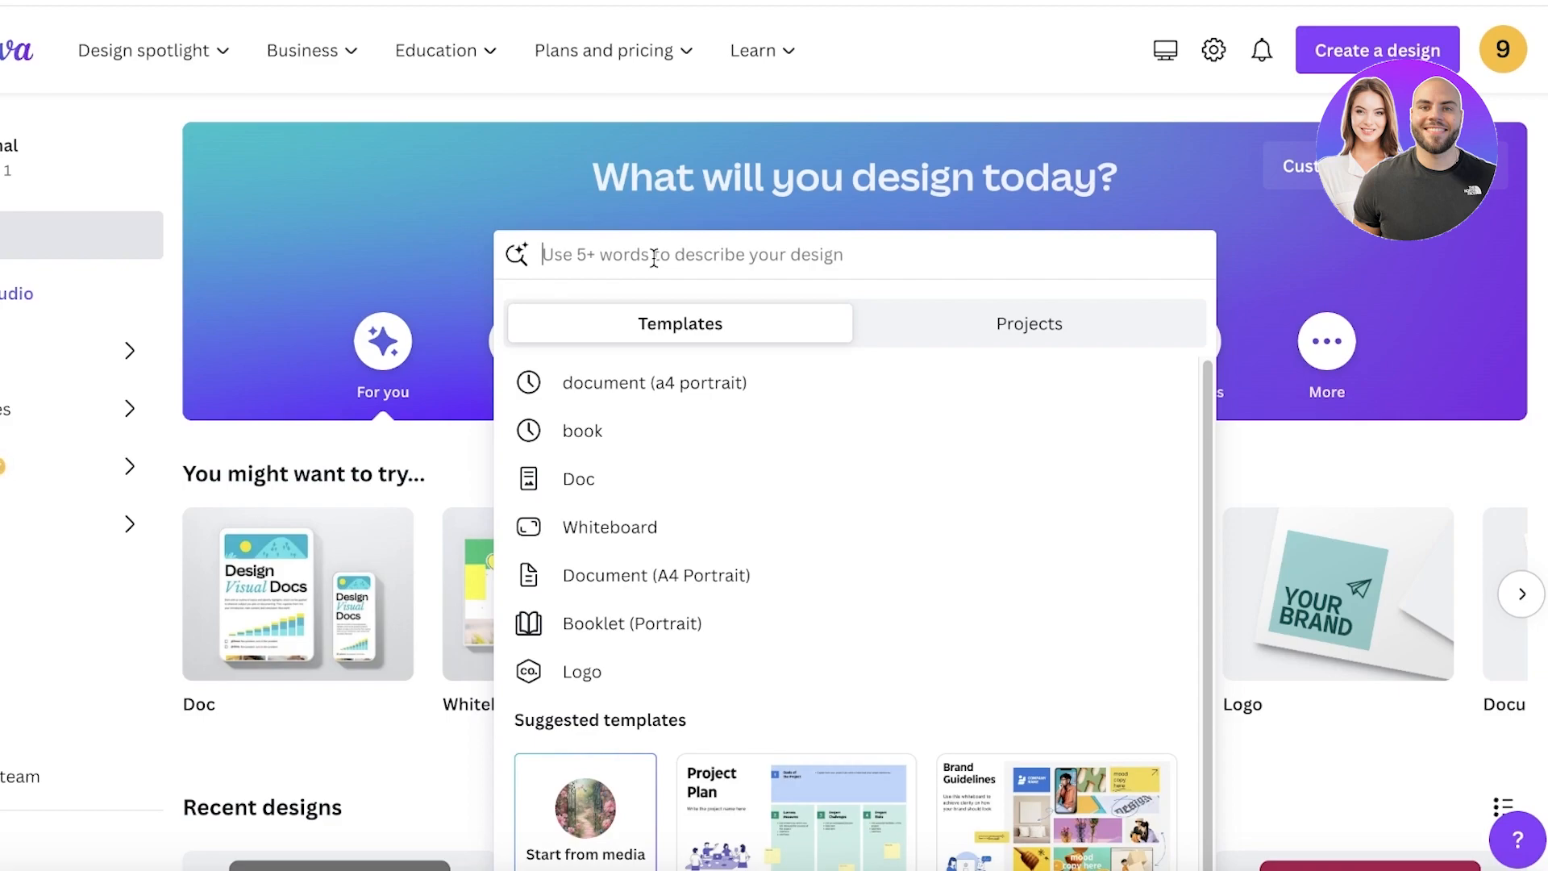
type("e book")
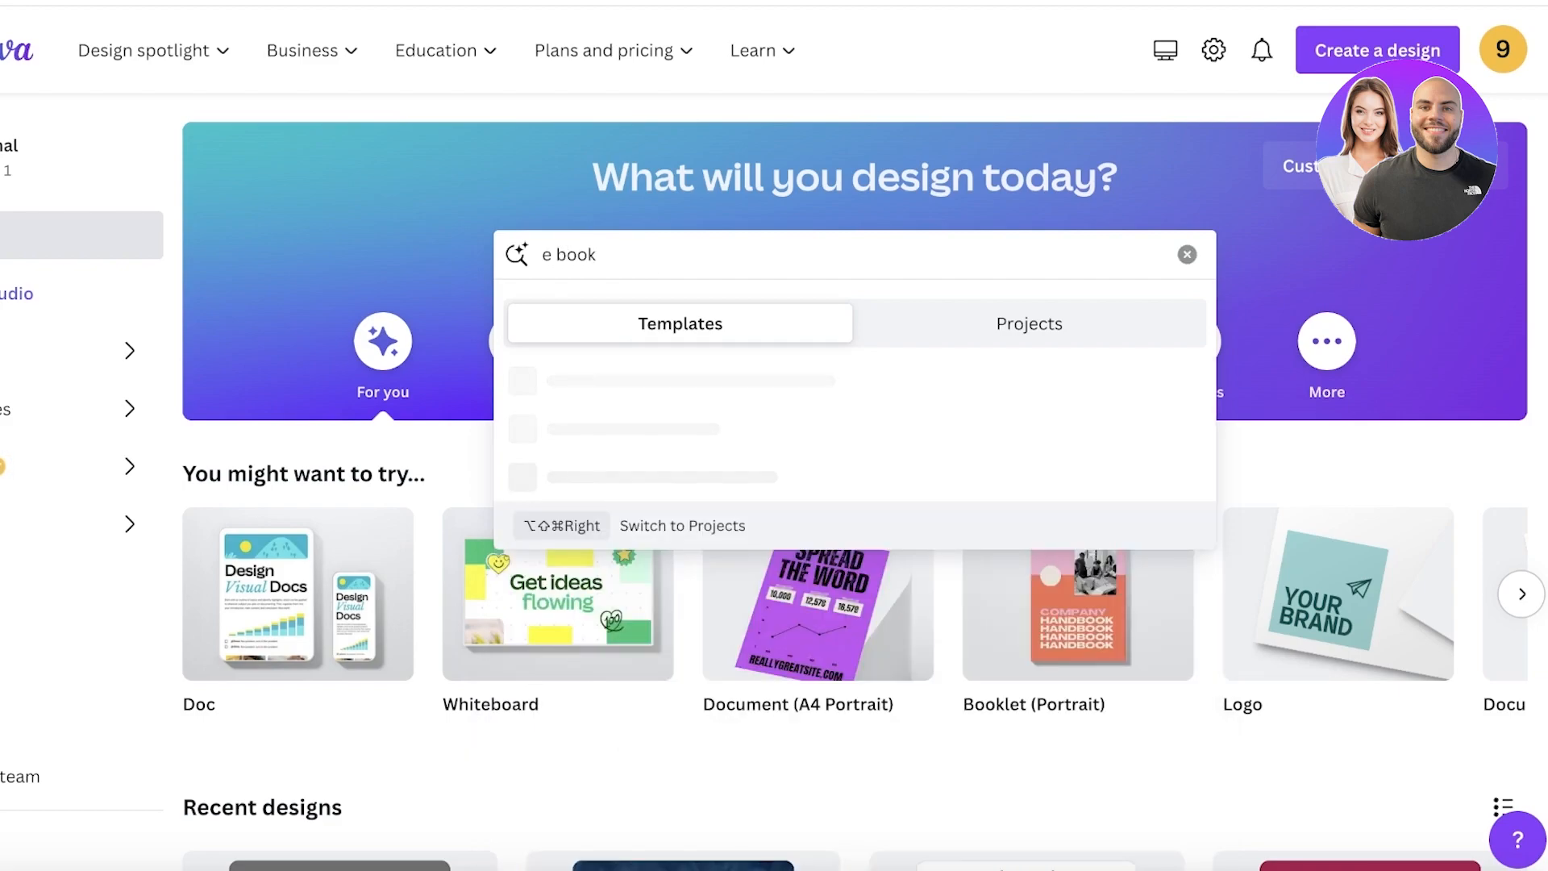
left_click(660, 444)
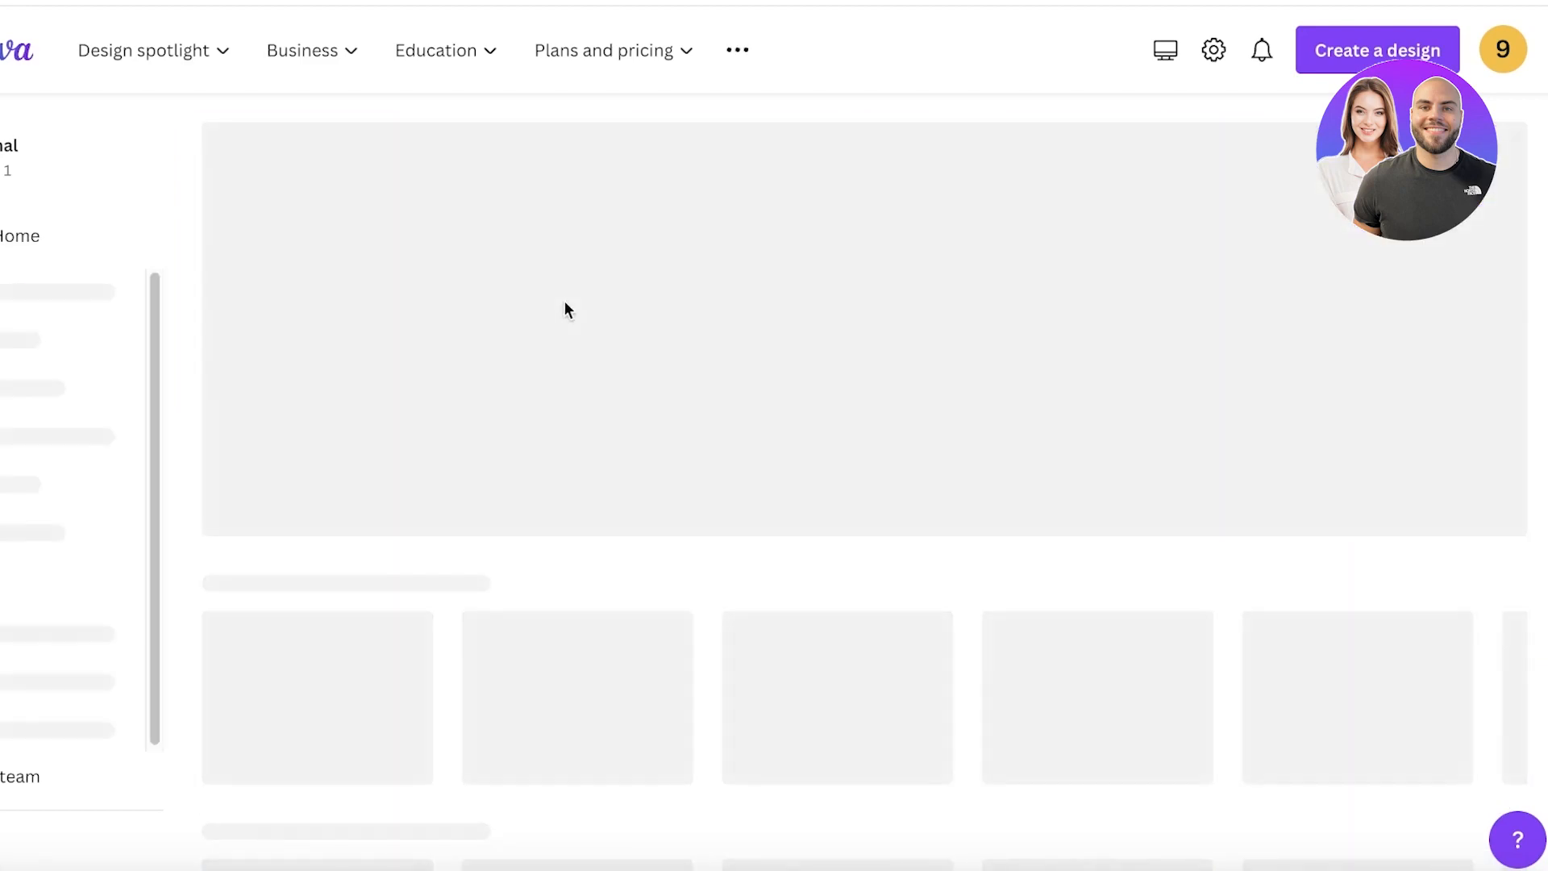
Step: Look through the e-book cover templates in the search results to compare the available designs
scroll(501, 231, "down", 5)
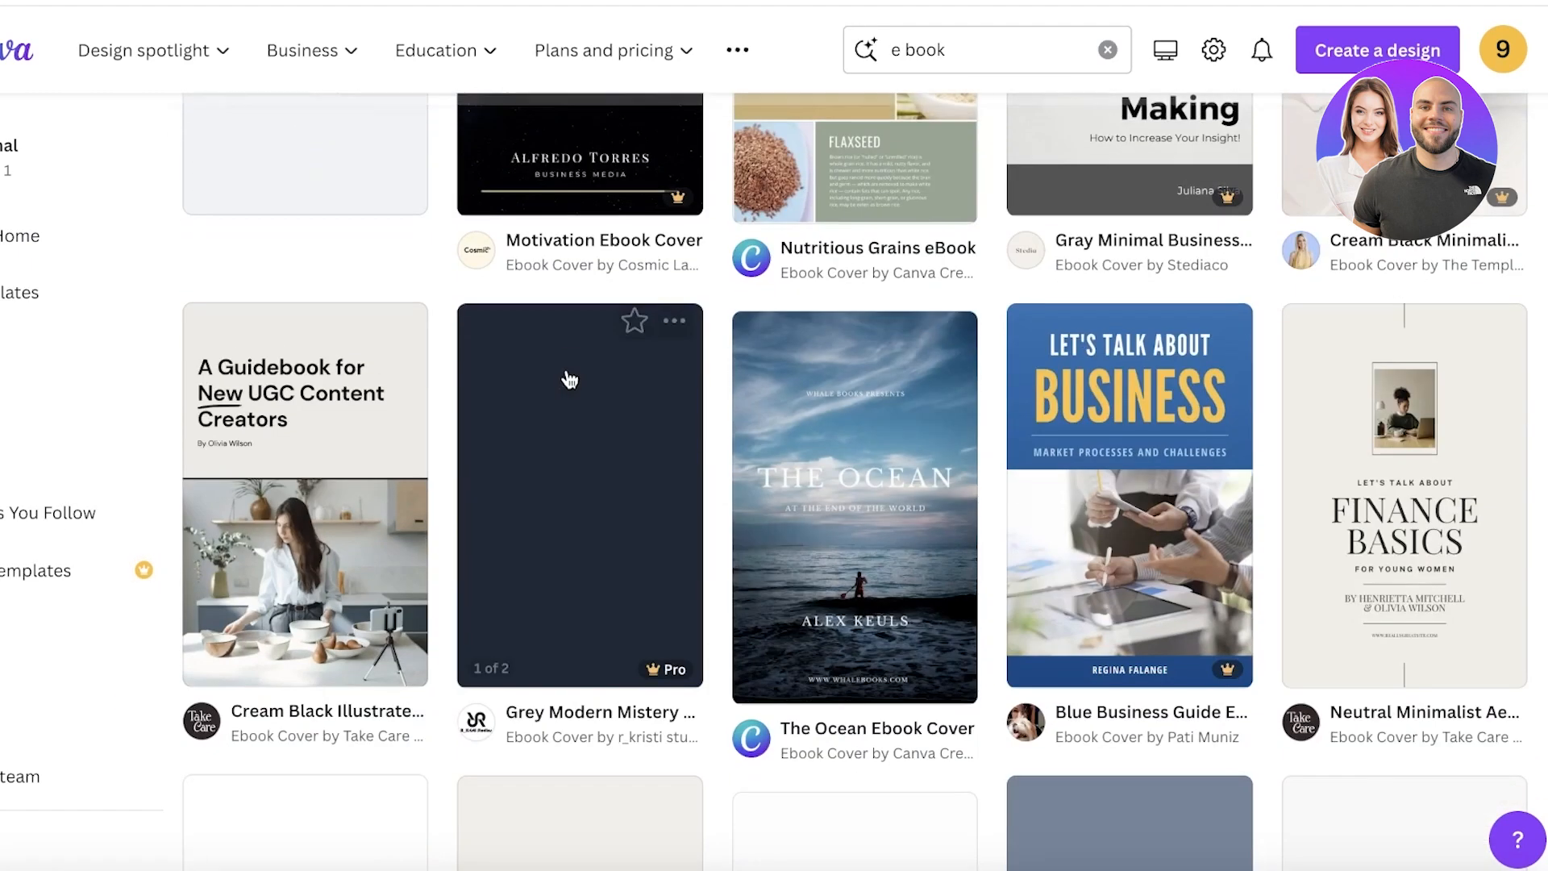
scroll(562, 373, "down", 1)
scroll(943, 347, "up", 5)
scroll(951, 355, "down", 5)
scroll(952, 355, "up", 10)
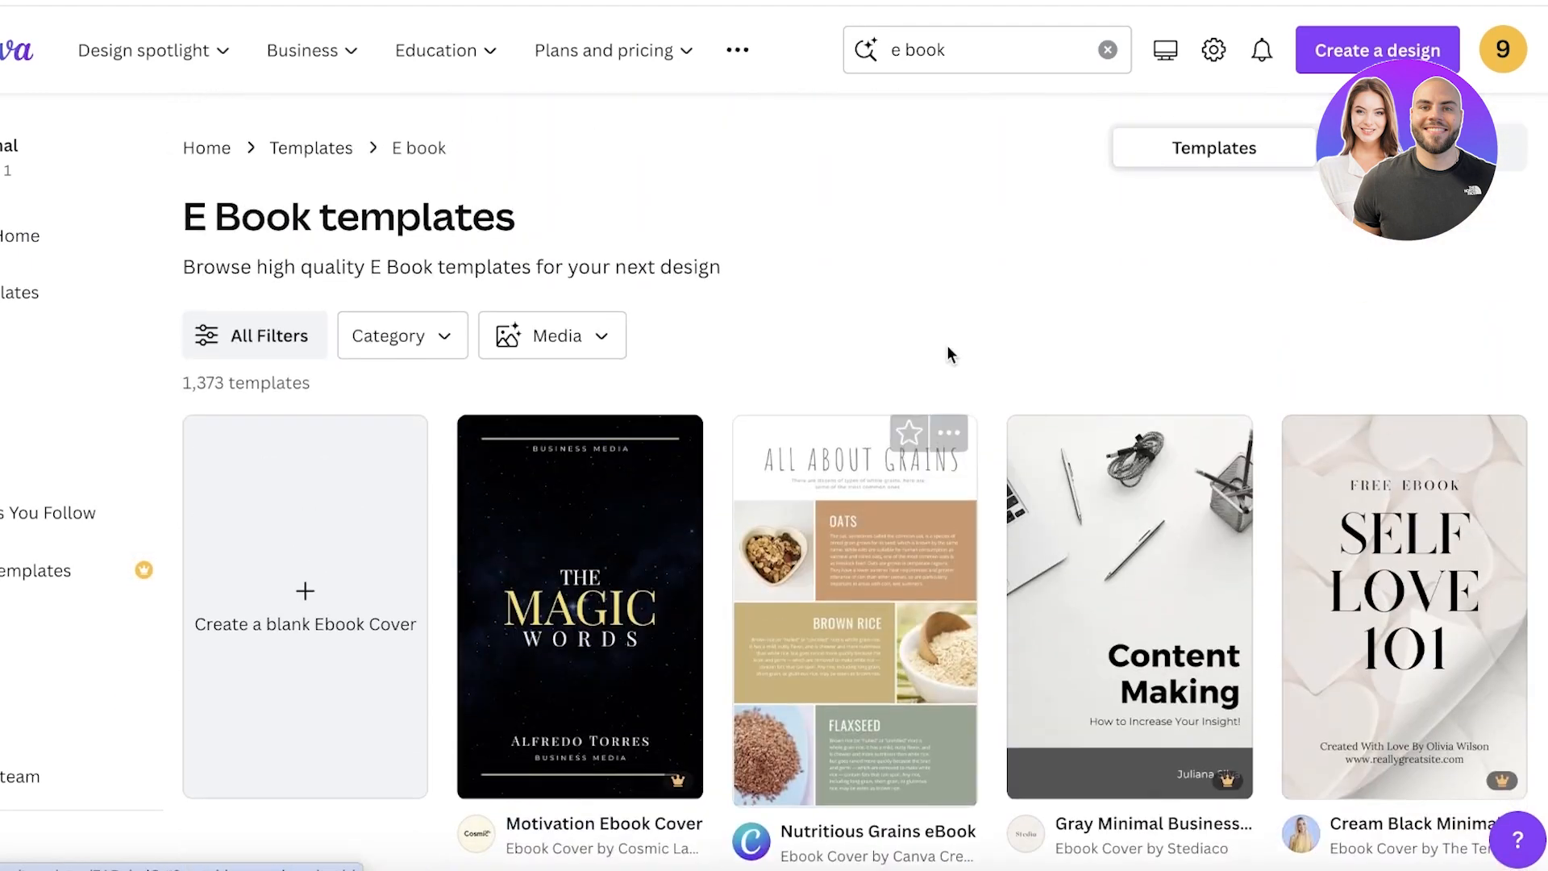
scroll(945, 345, "down", 3)
scroll(1540, 348, "down", 10)
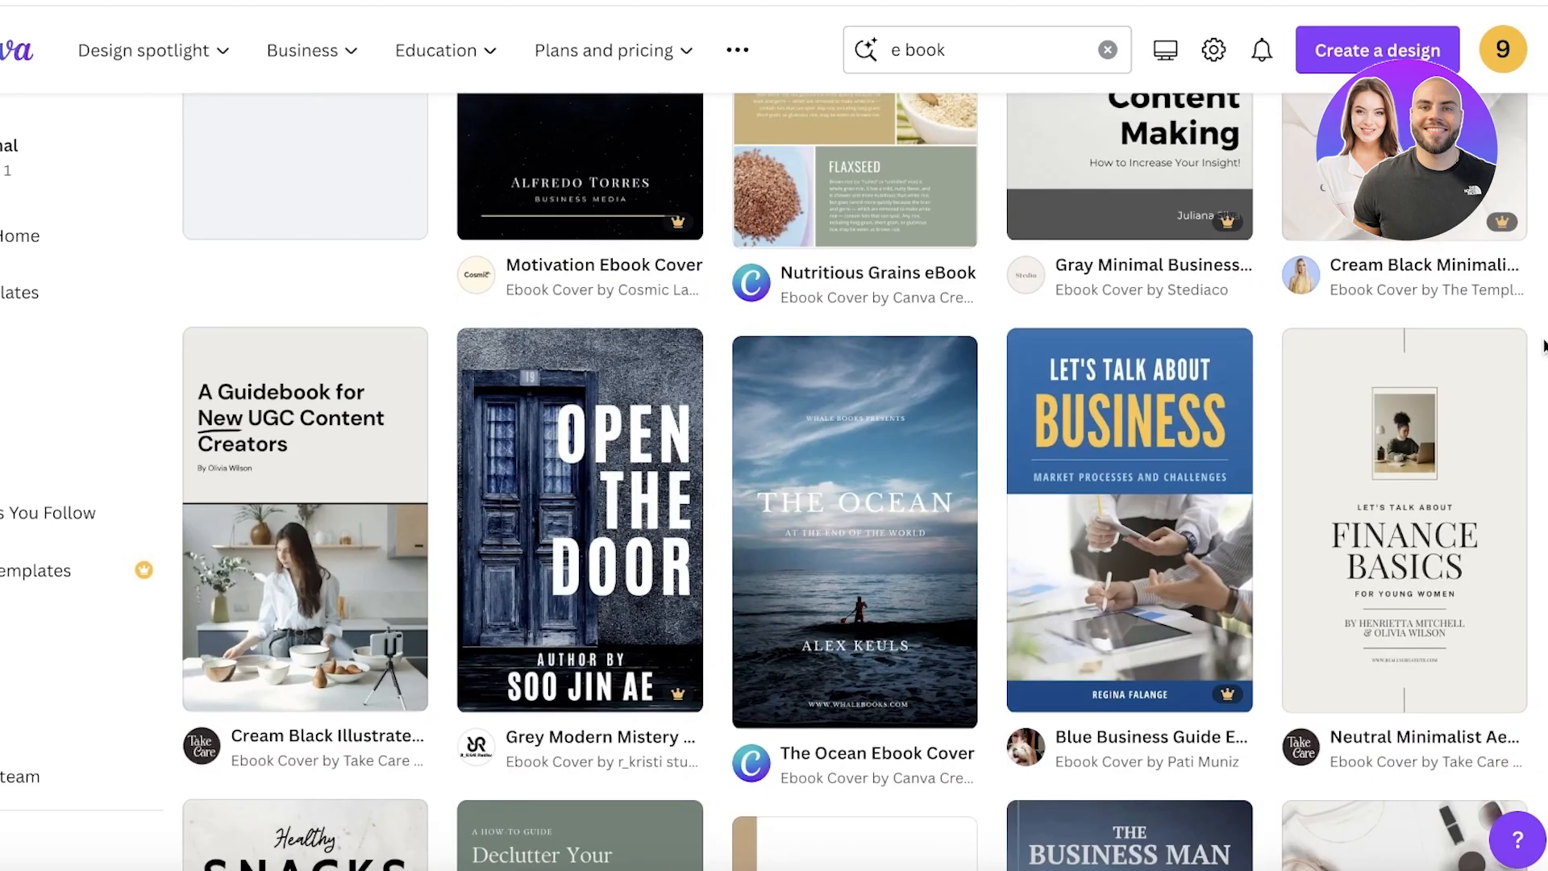
scroll(1527, 355, "up", 6)
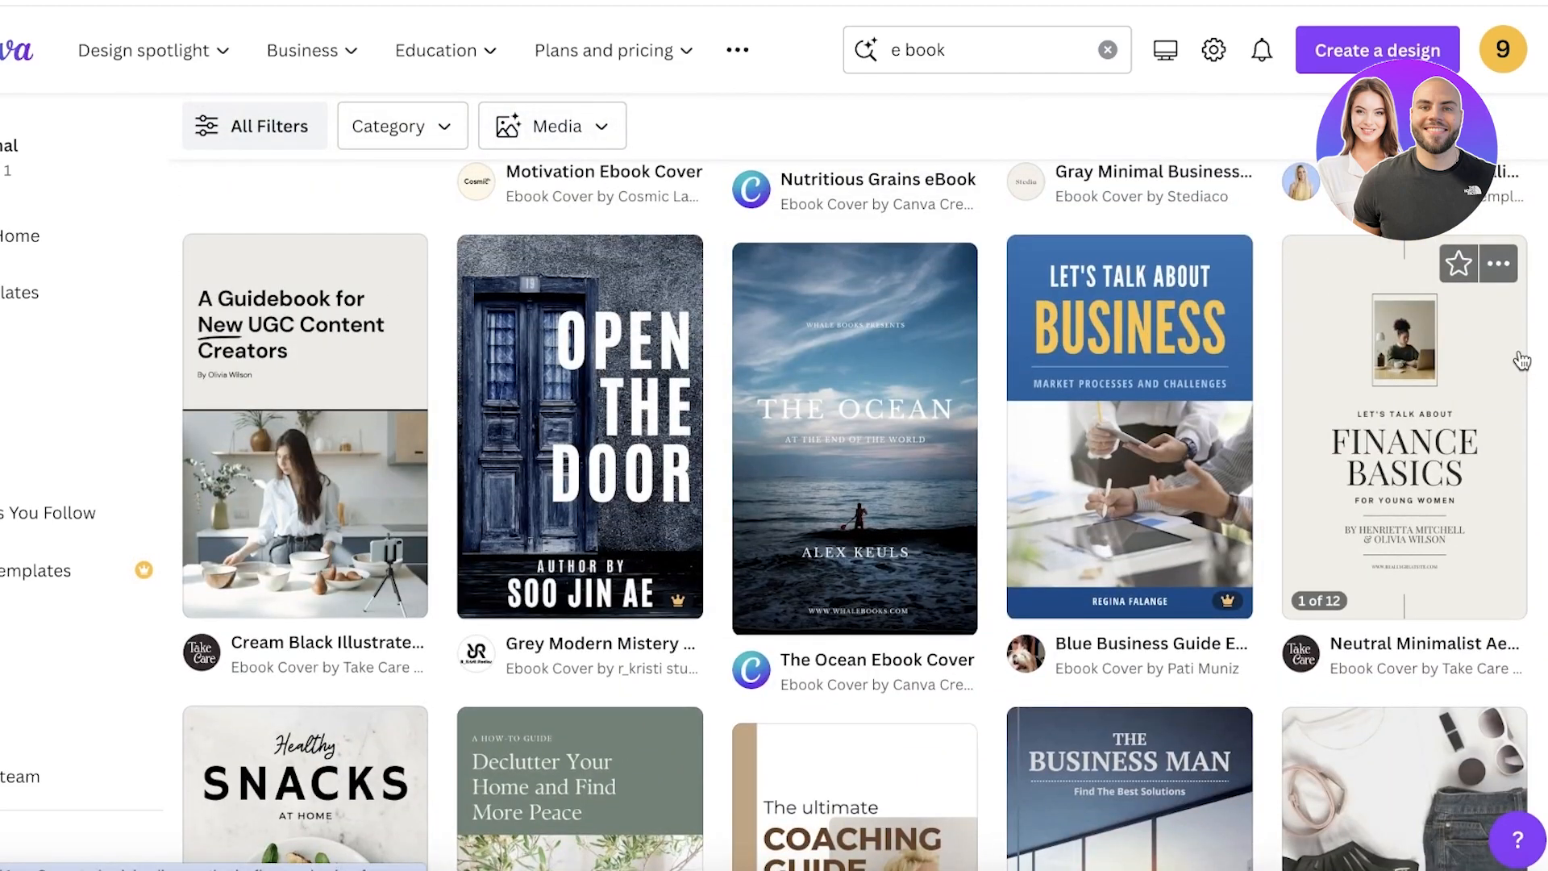
scroll(1523, 360, "down", 3)
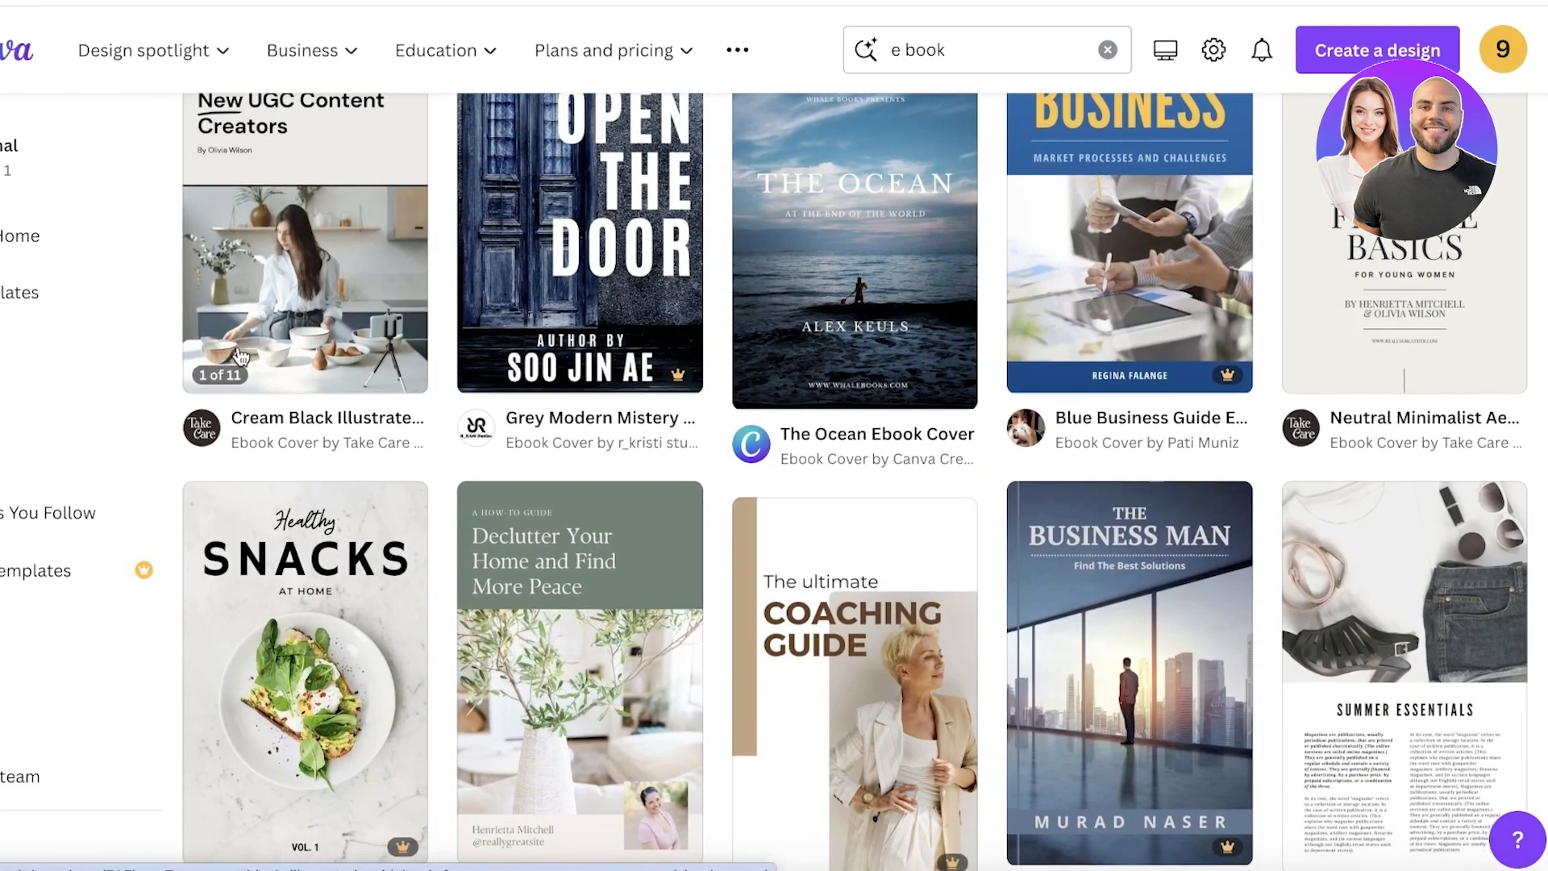
scroll(355, 379, "down", 6)
scroll(377, 395, "down", 5)
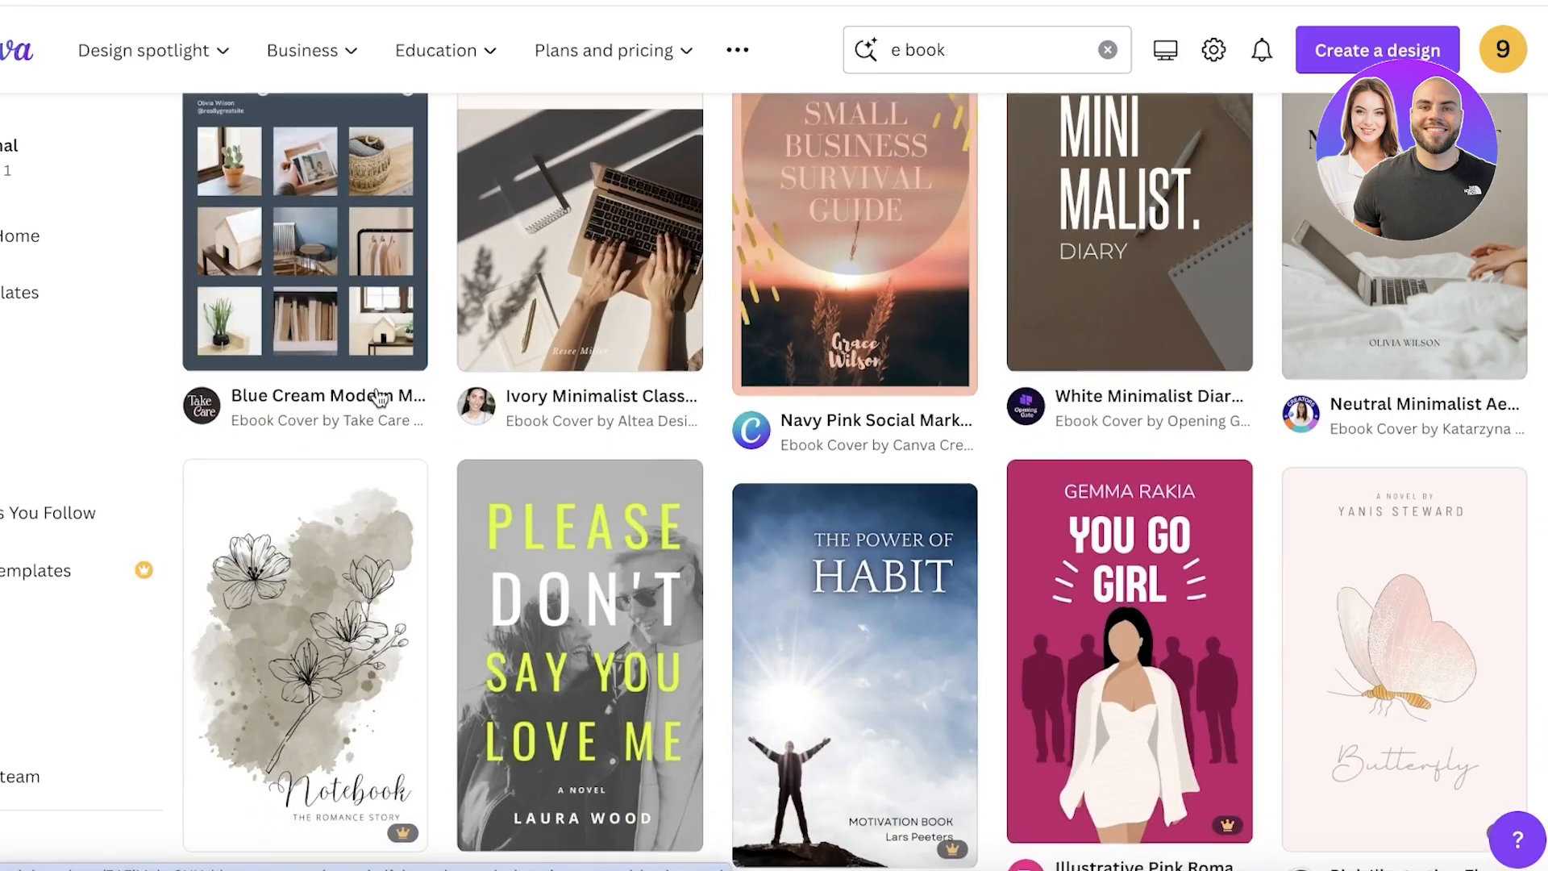
scroll(377, 399, "down", 3)
scroll(1001, 395, "down", 5)
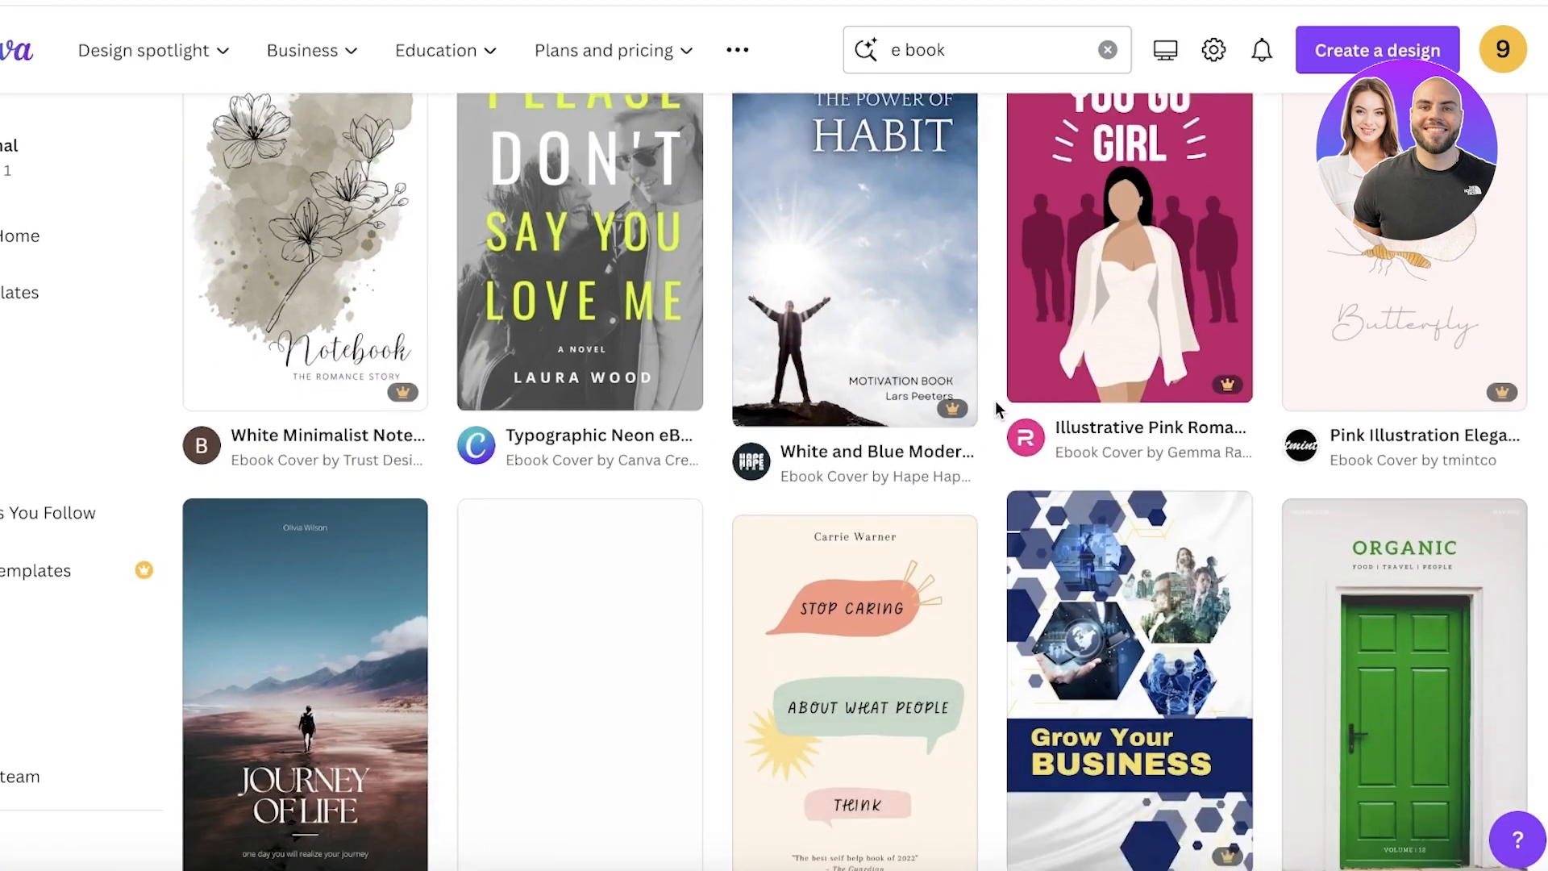
scroll(985, 412, "up", 20)
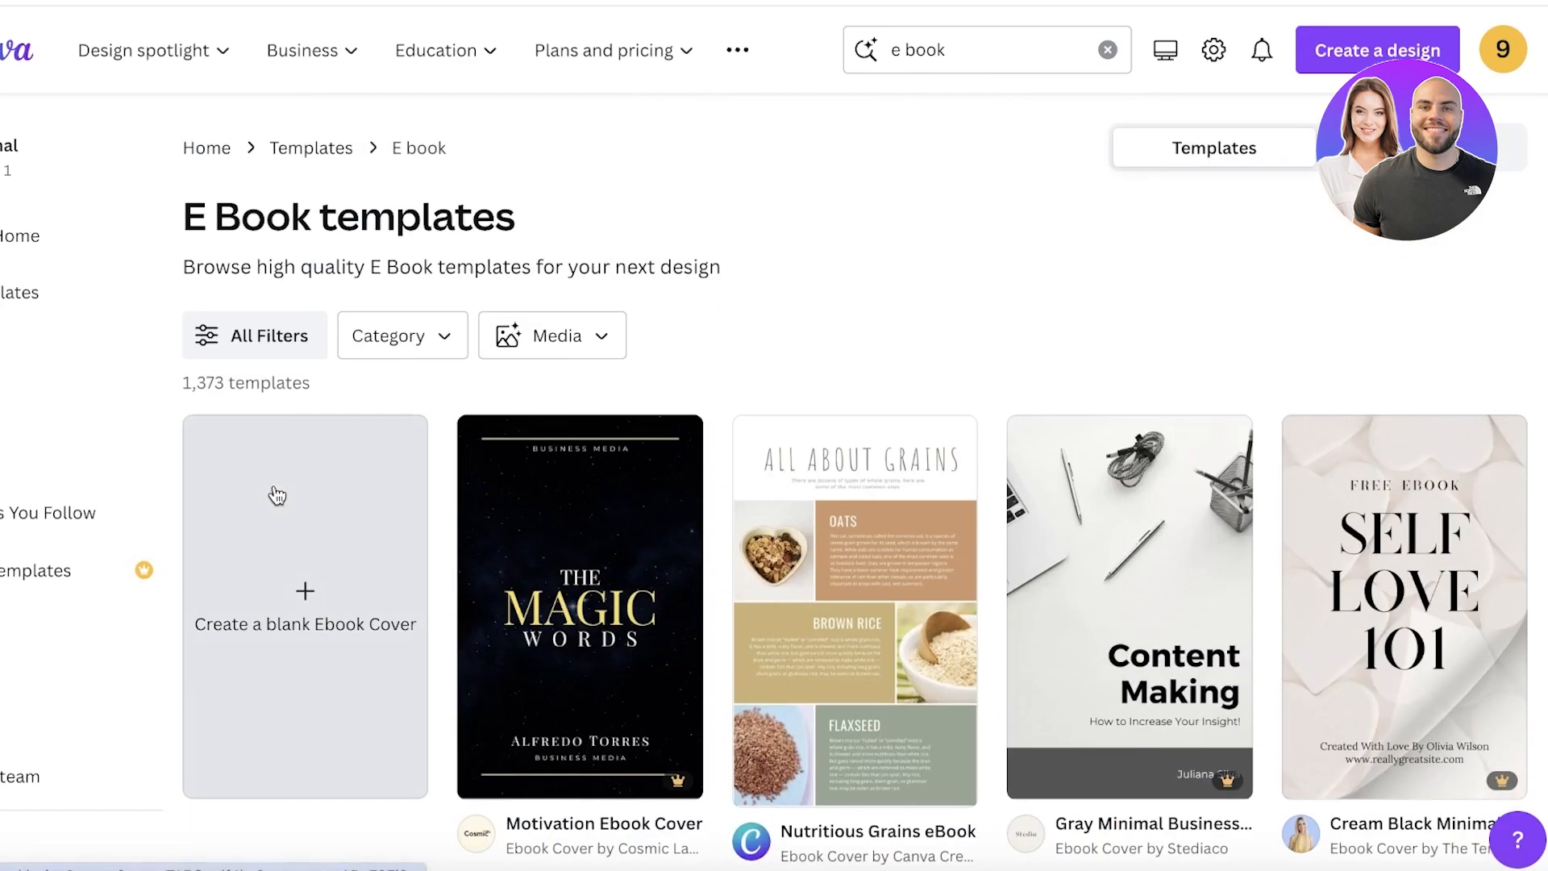
Step: Choose the Neutral Minimalist Aesthetic Finance Basics For Women ebook cover template and open it for customizing
scroll(581, 350, "down", 2)
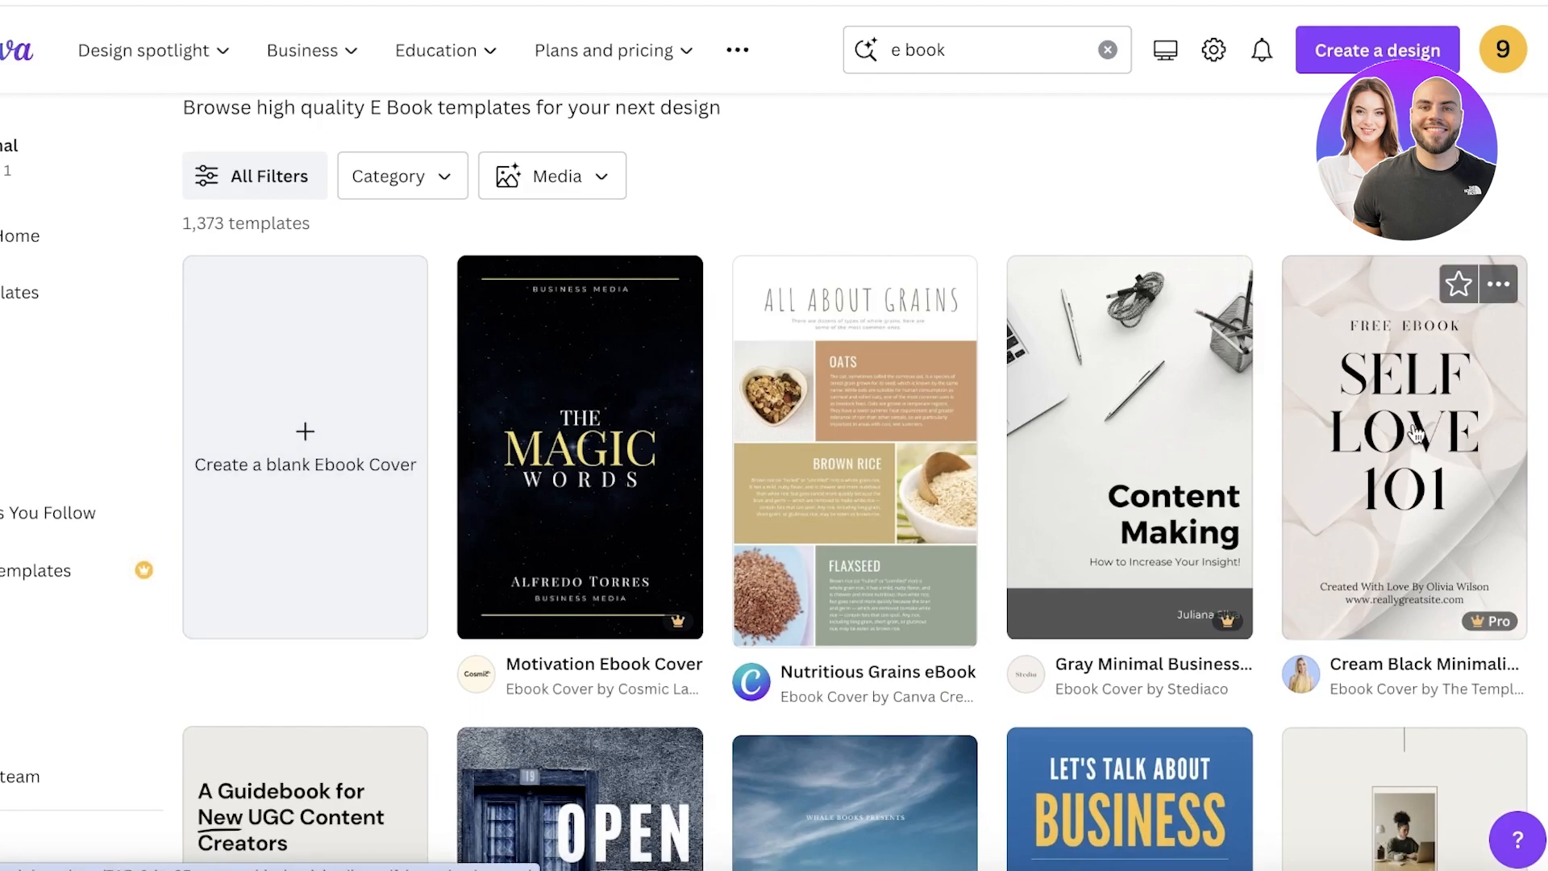
scroll(1443, 484, "down", 3)
left_click(1451, 641)
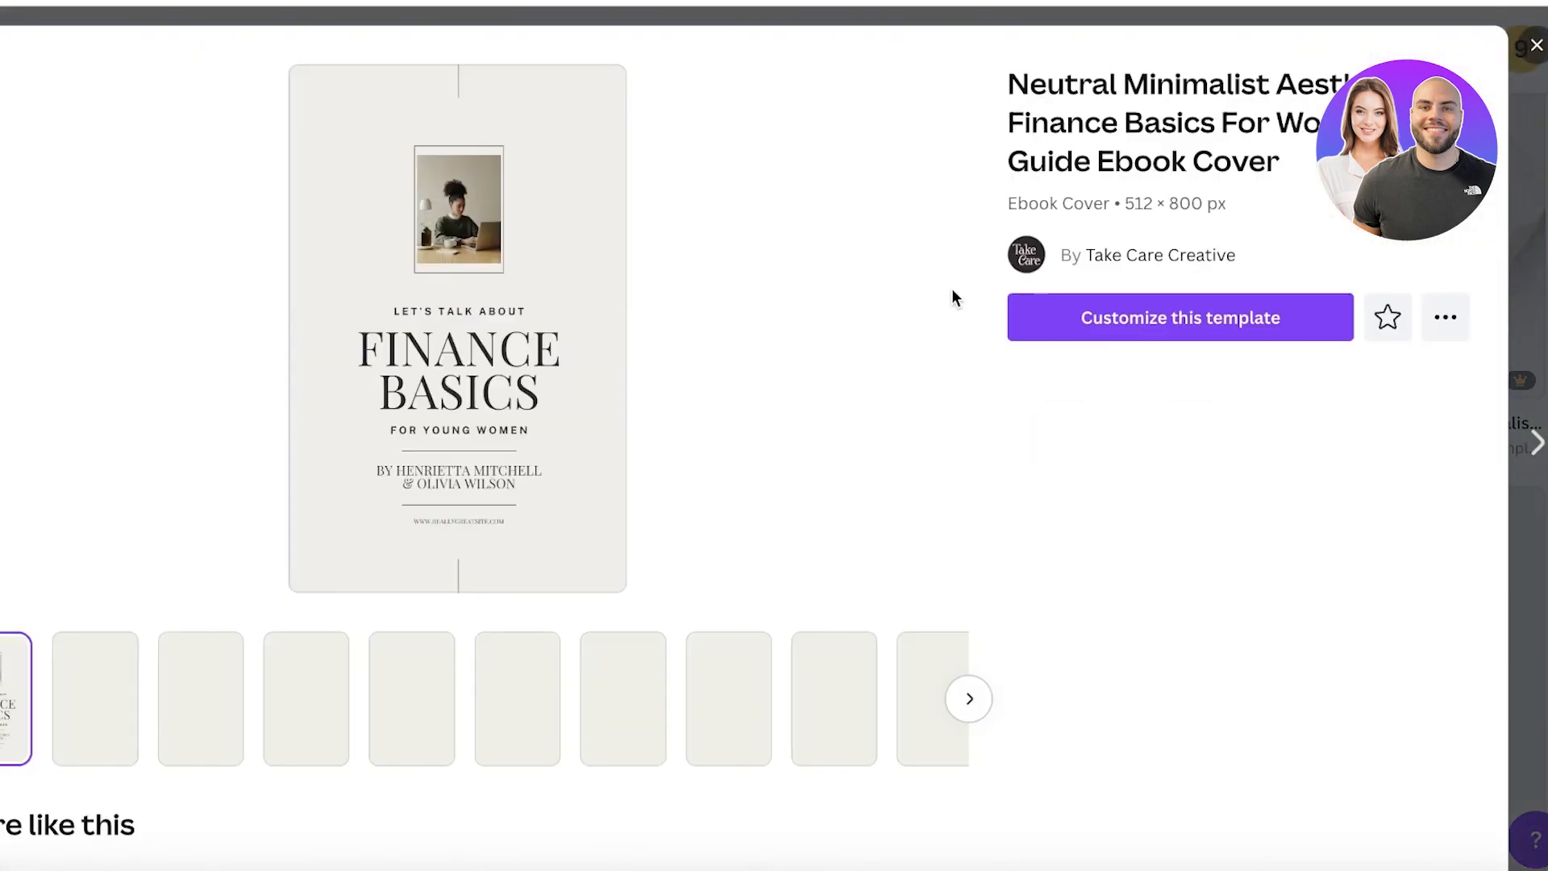
scroll(957, 313, "down", 4)
scroll(960, 314, "up", 3)
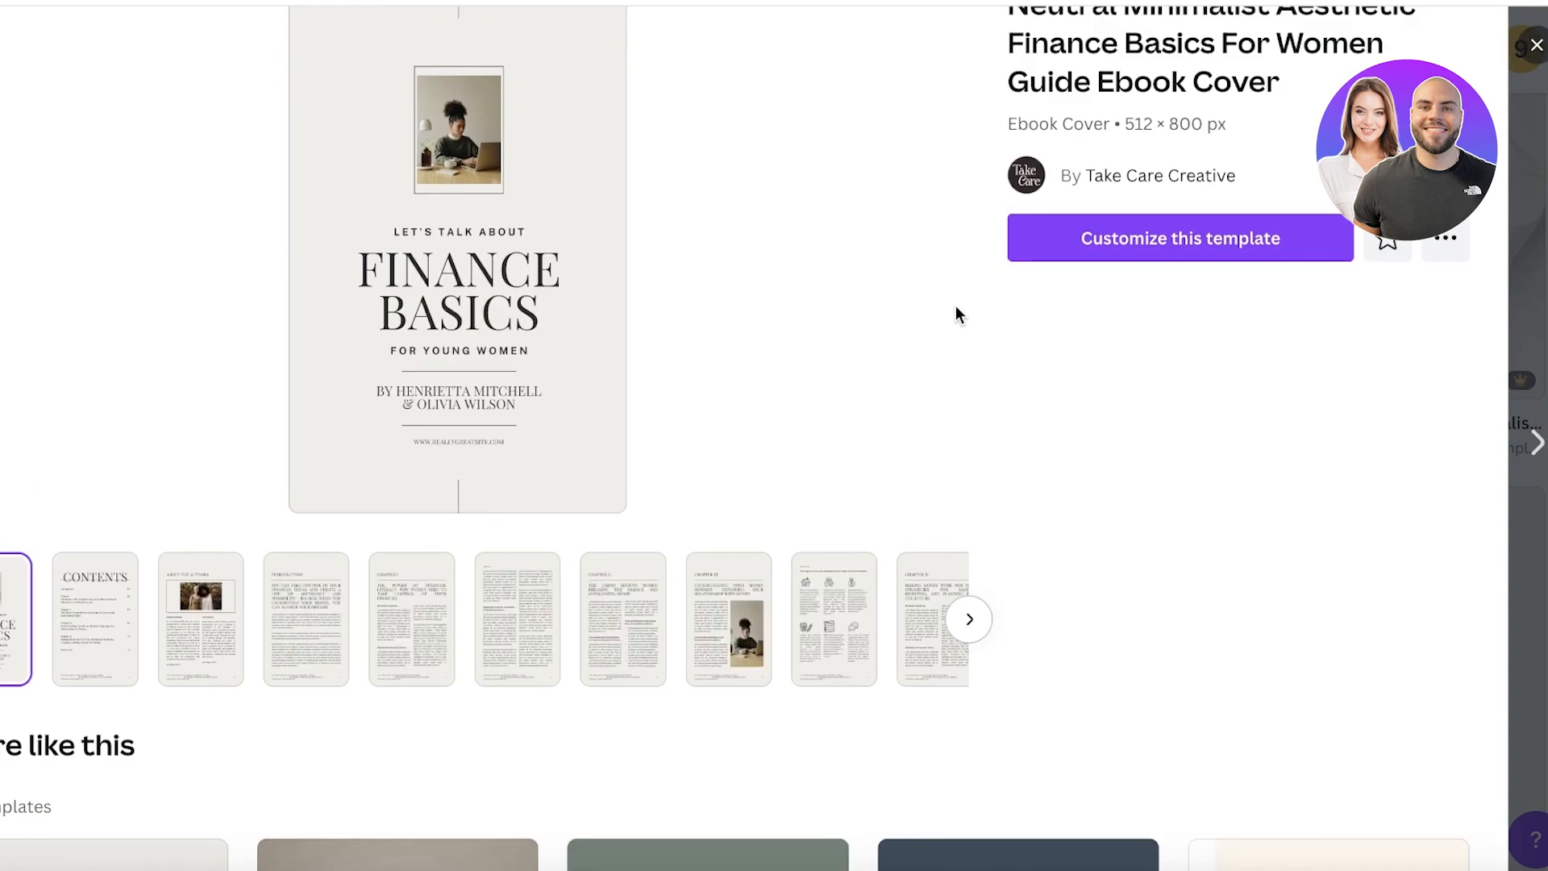
left_click(1059, 258)
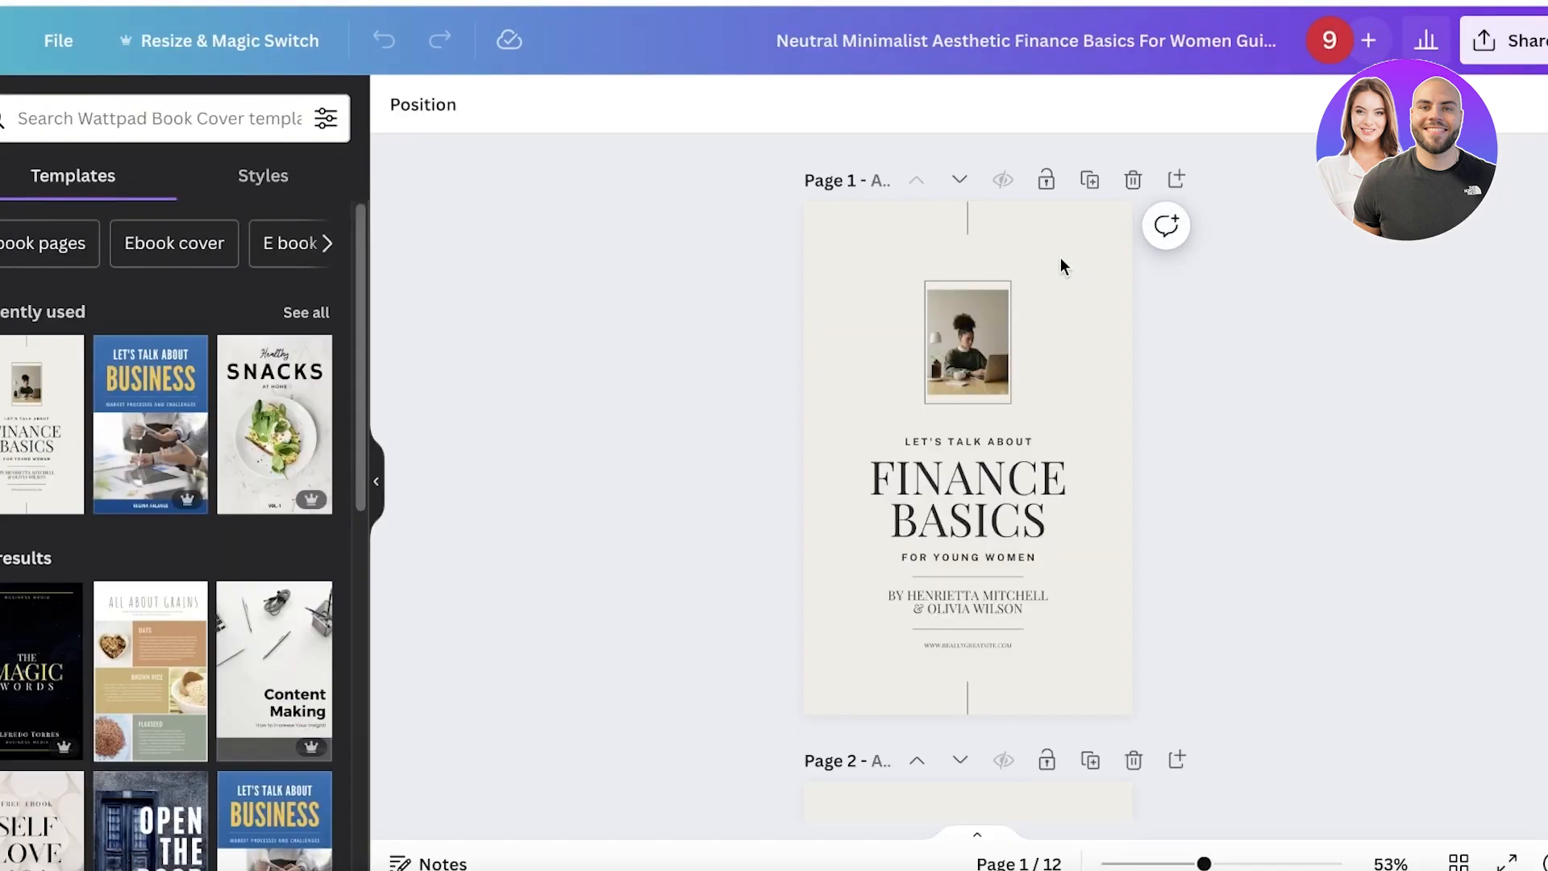
Step: Replace the "FINANCE BASICS" title on the cover page with "SELFCARE"
left_click_drag(1204, 863, 1221, 865)
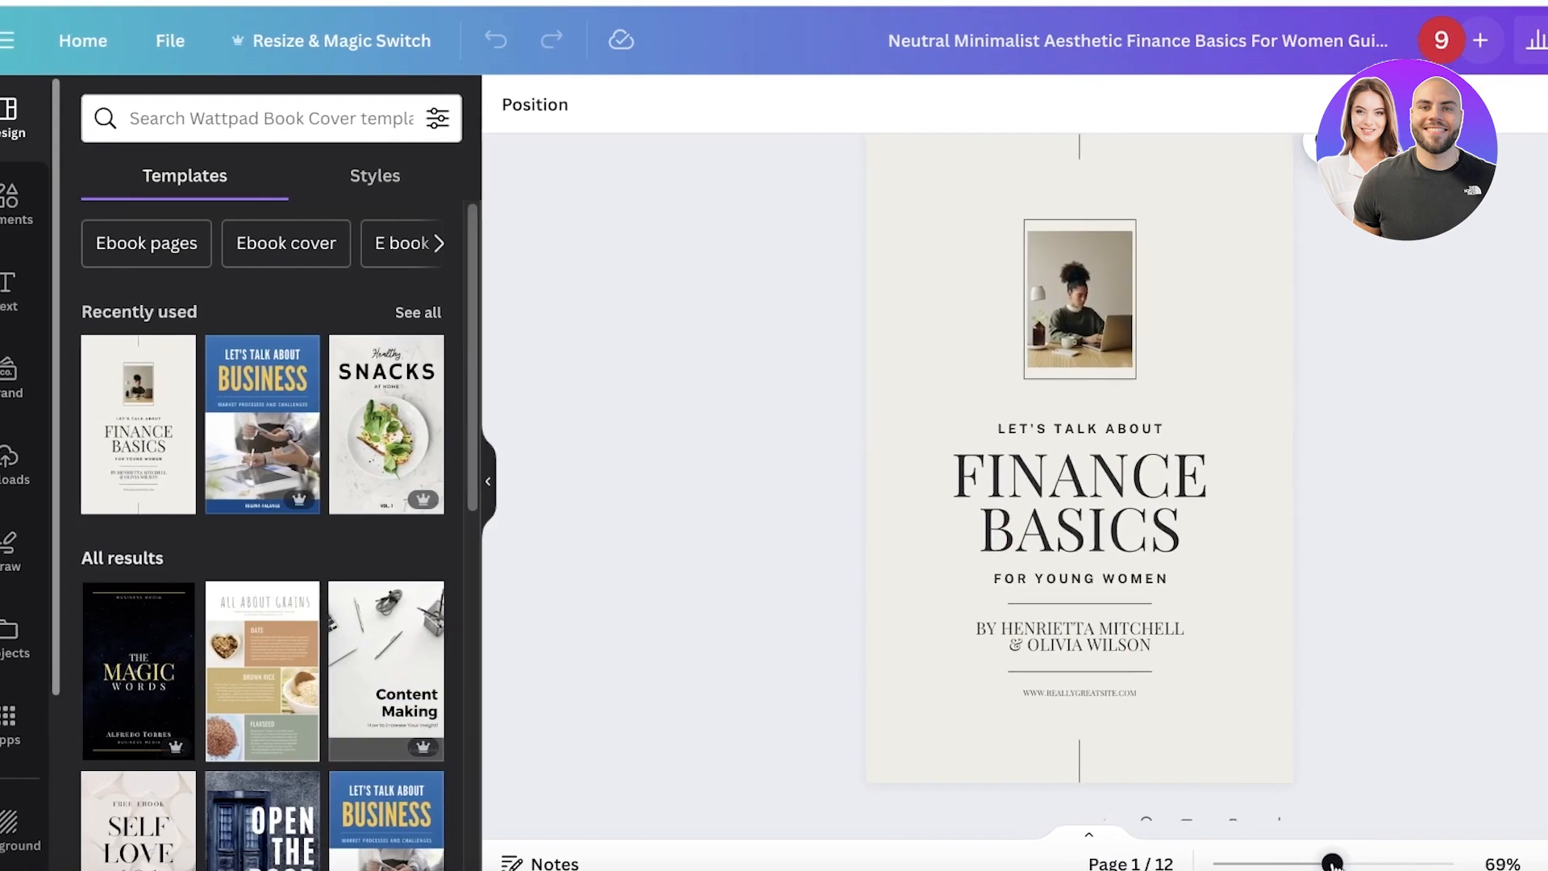
left_click_drag(1332, 862, 1336, 863)
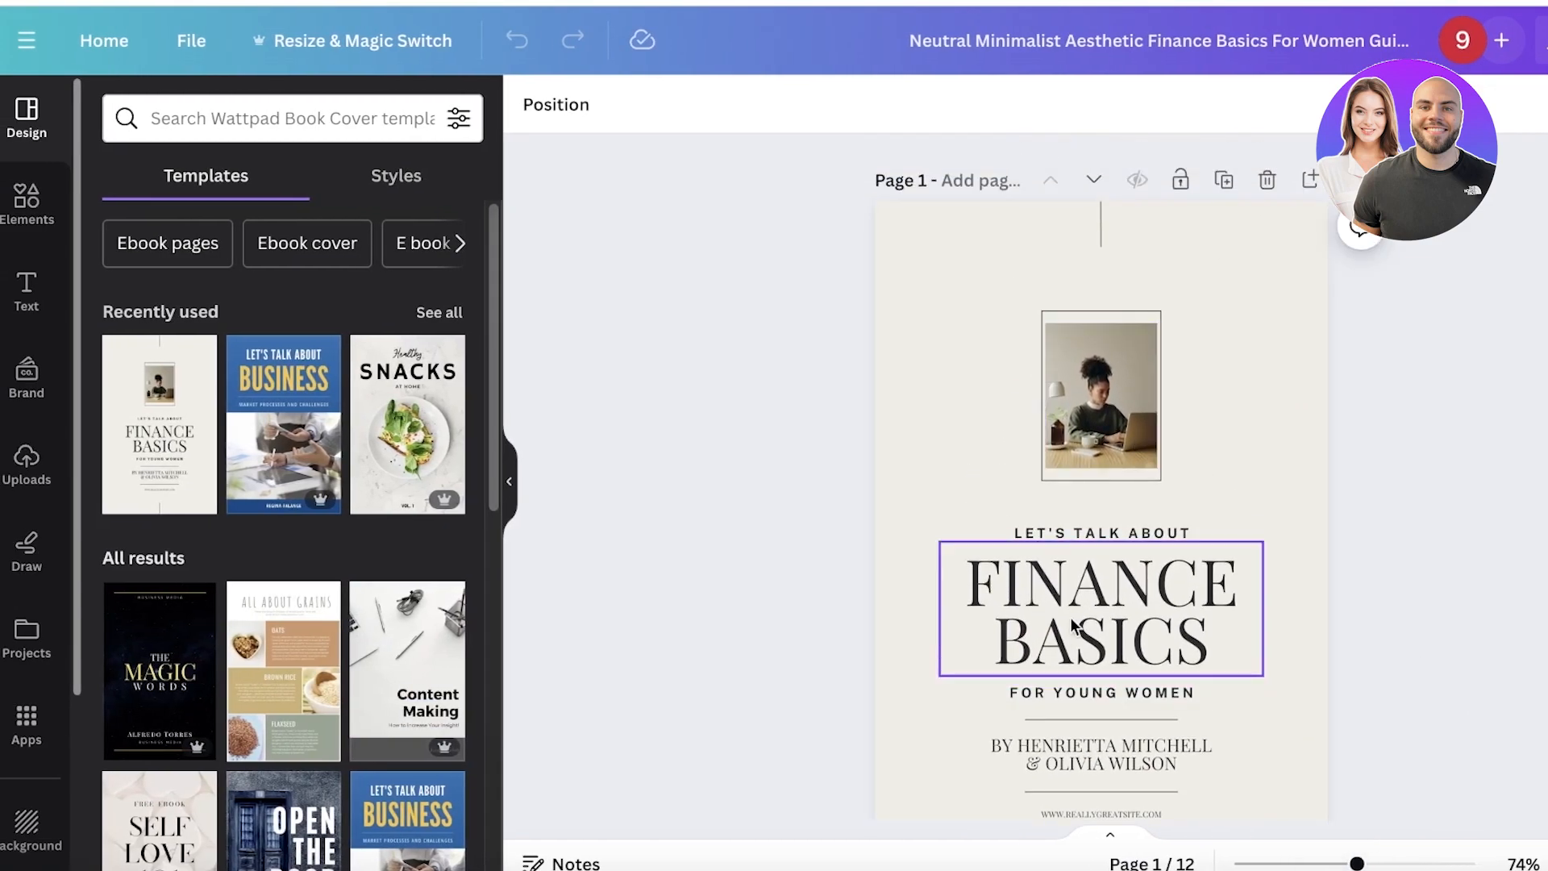
double_click(1050, 617)
type("SELFC")
key("BackSpace")
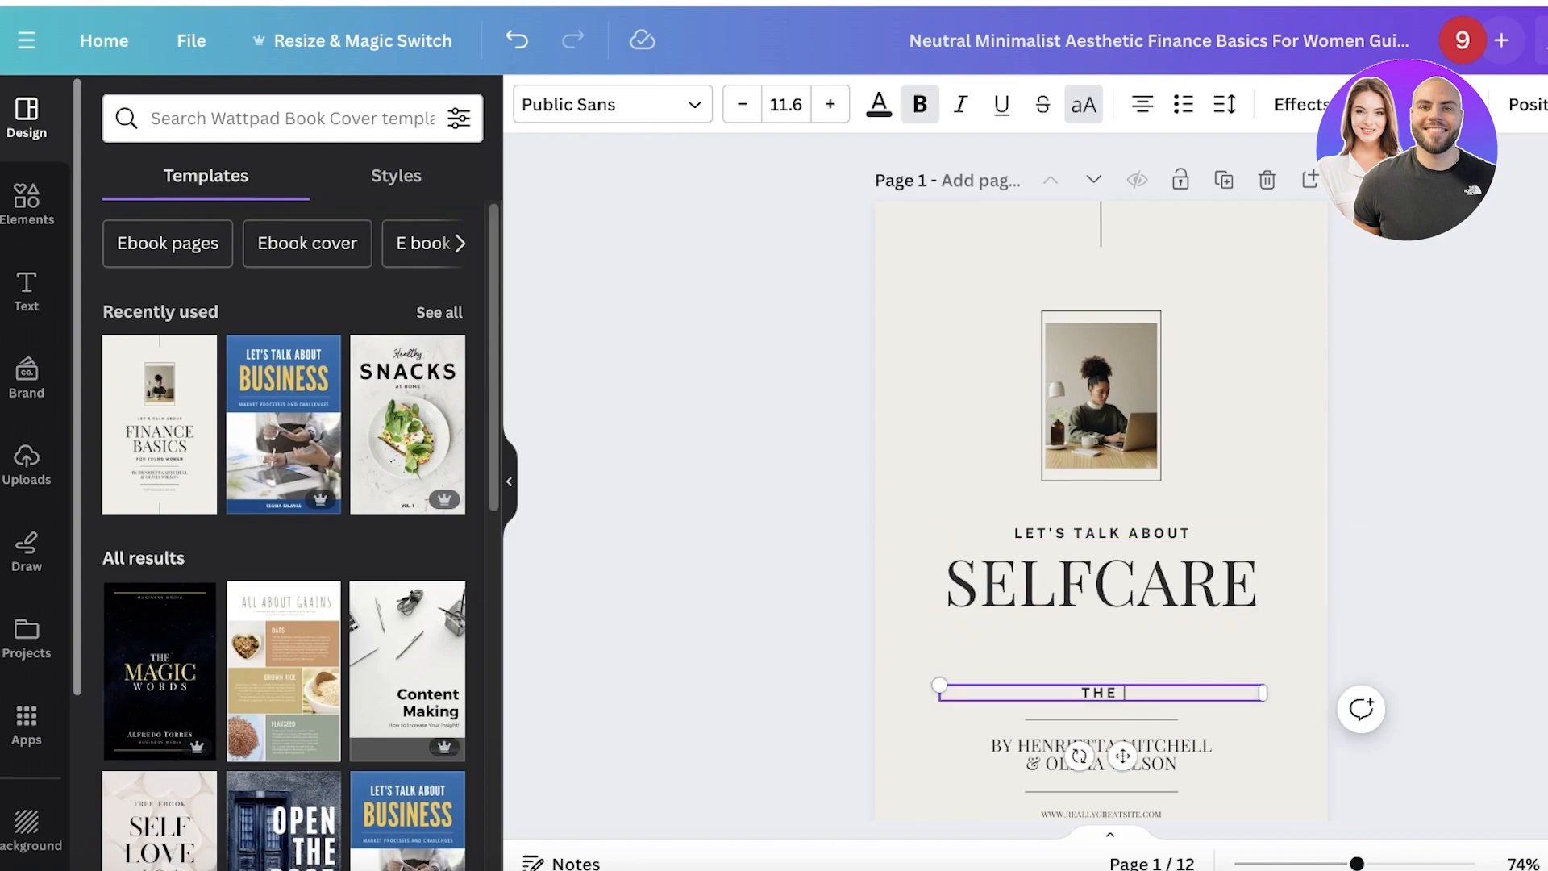
type("ARE")
Step: Replace the "FOR YOUNG WOMEN" subtitle on the cover with "THE JOURNAL OF WOMEN"
key("BackSpace")
key("BackSpace")
key("BackSpace")
key("BackSpace")
type("JOURNAL OF WOMEN")
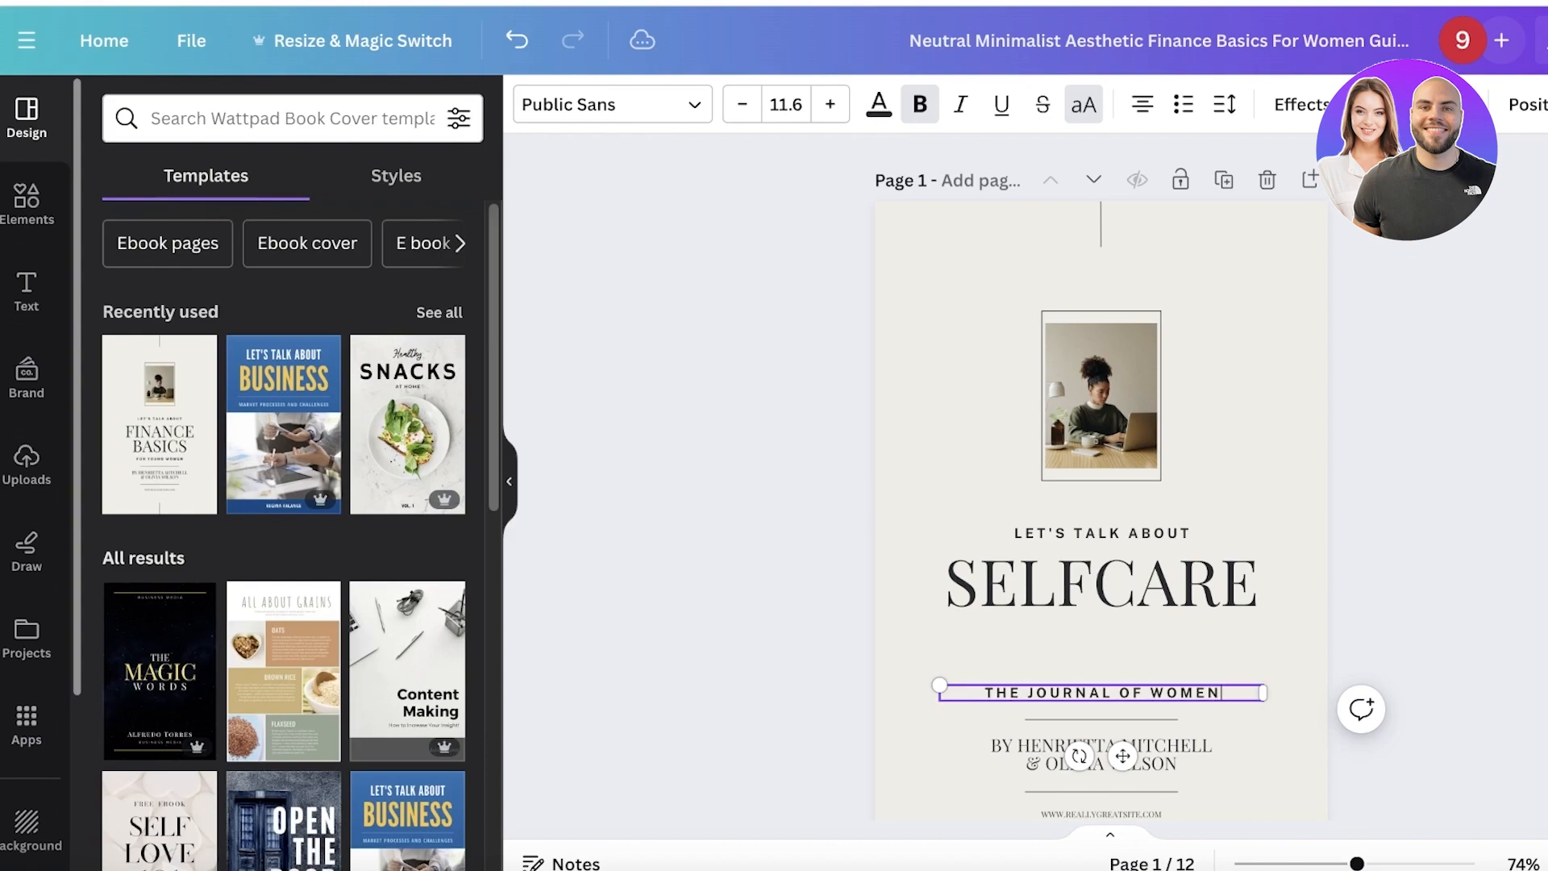
left_click(1531, 607)
Step: Delete the "LET'S TALK ABOUT" line and replace the author line with "BY" and the new author's name
left_click(1123, 534)
key("Delete")
scroll(1127, 532, "down", 2)
left_click(1201, 633)
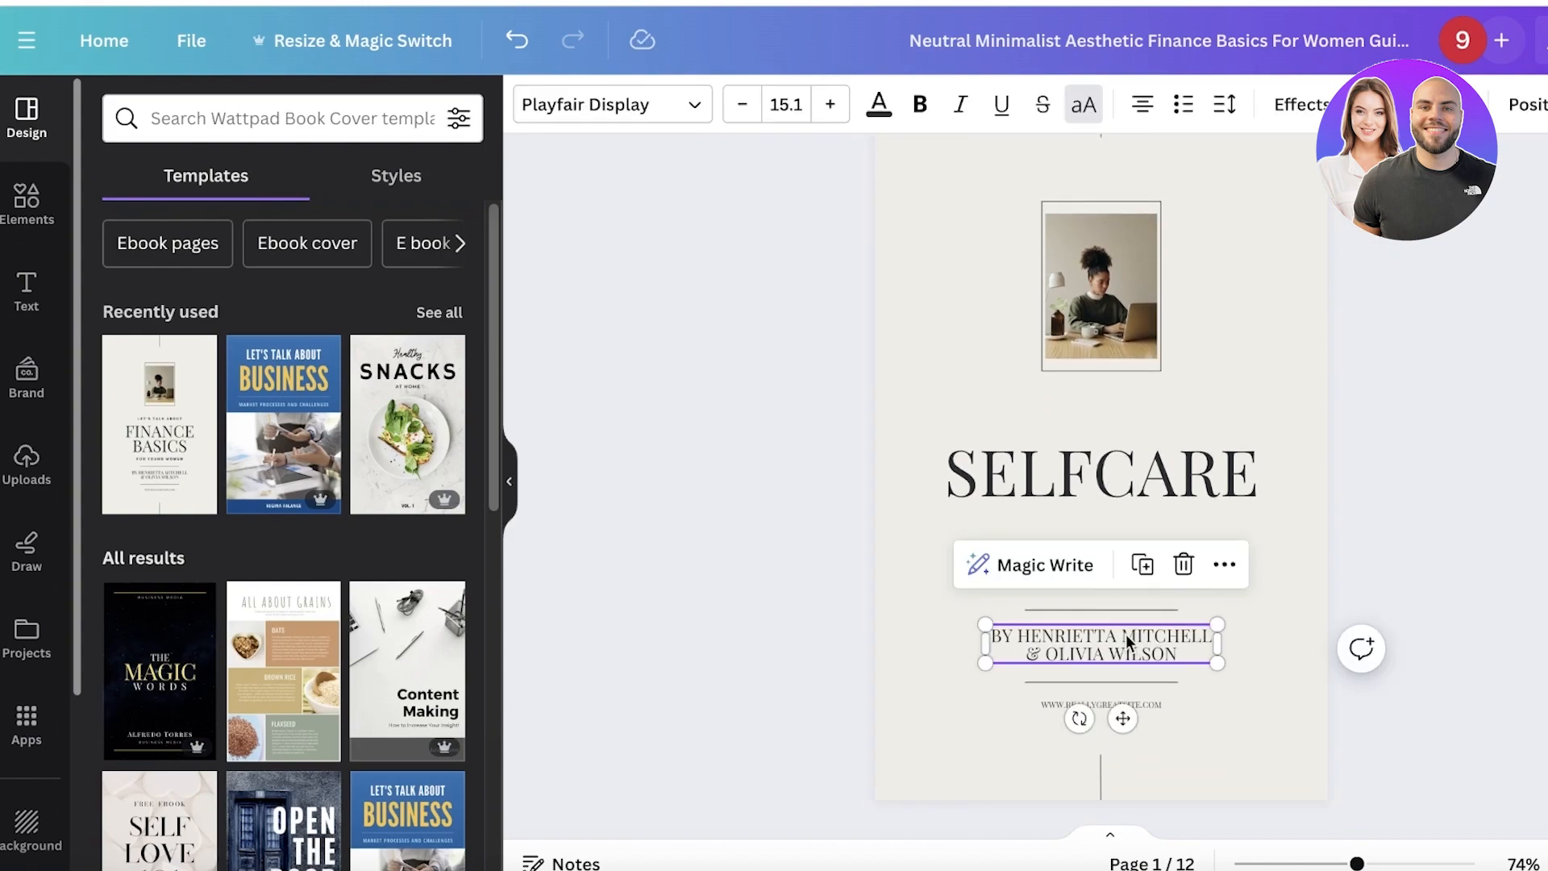
left_click(1126, 635)
type("BY JANE DOE")
Step: Delete the website address below the author line and the photo inside the cover's picture frame
scroll(1257, 653, "down", 10)
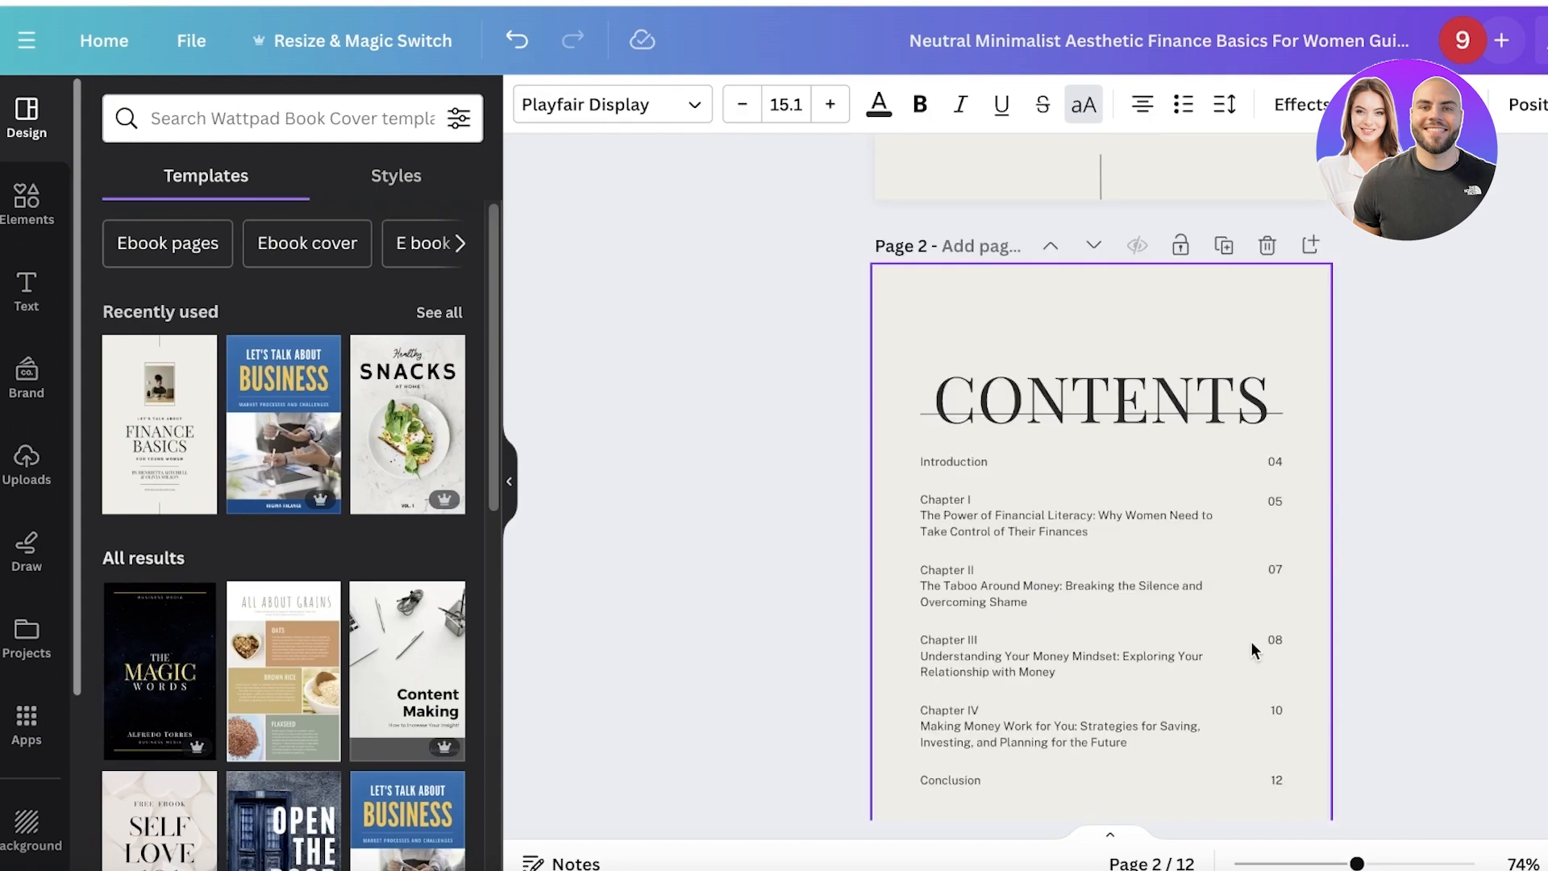
scroll(1259, 611, "up", 12)
left_click(1216, 798)
left_click(1188, 805)
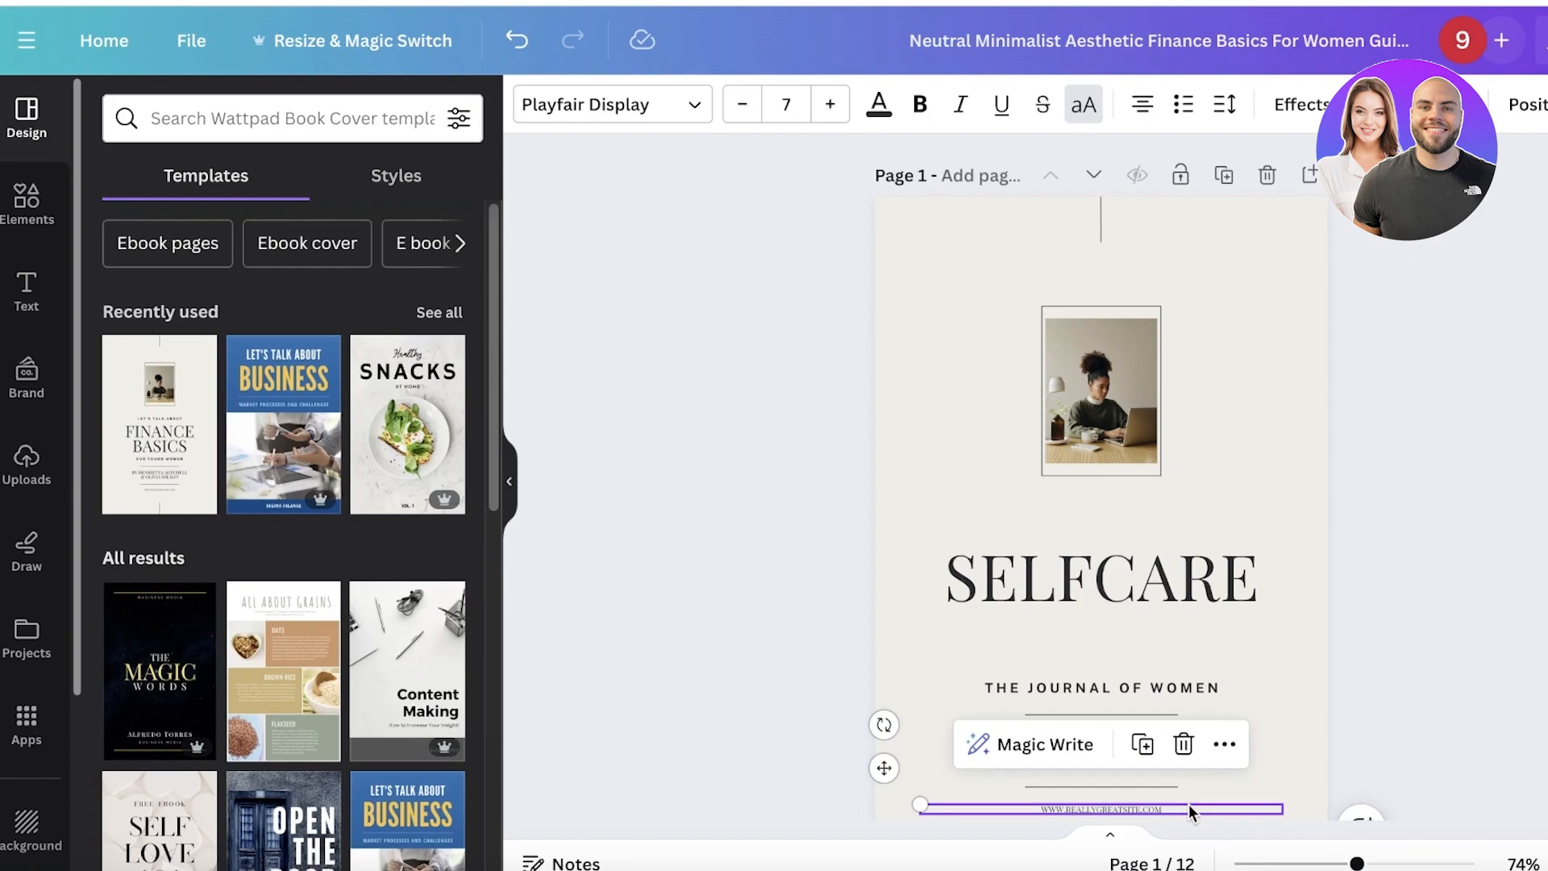
key("Delete")
left_click(1119, 350)
key("Delete")
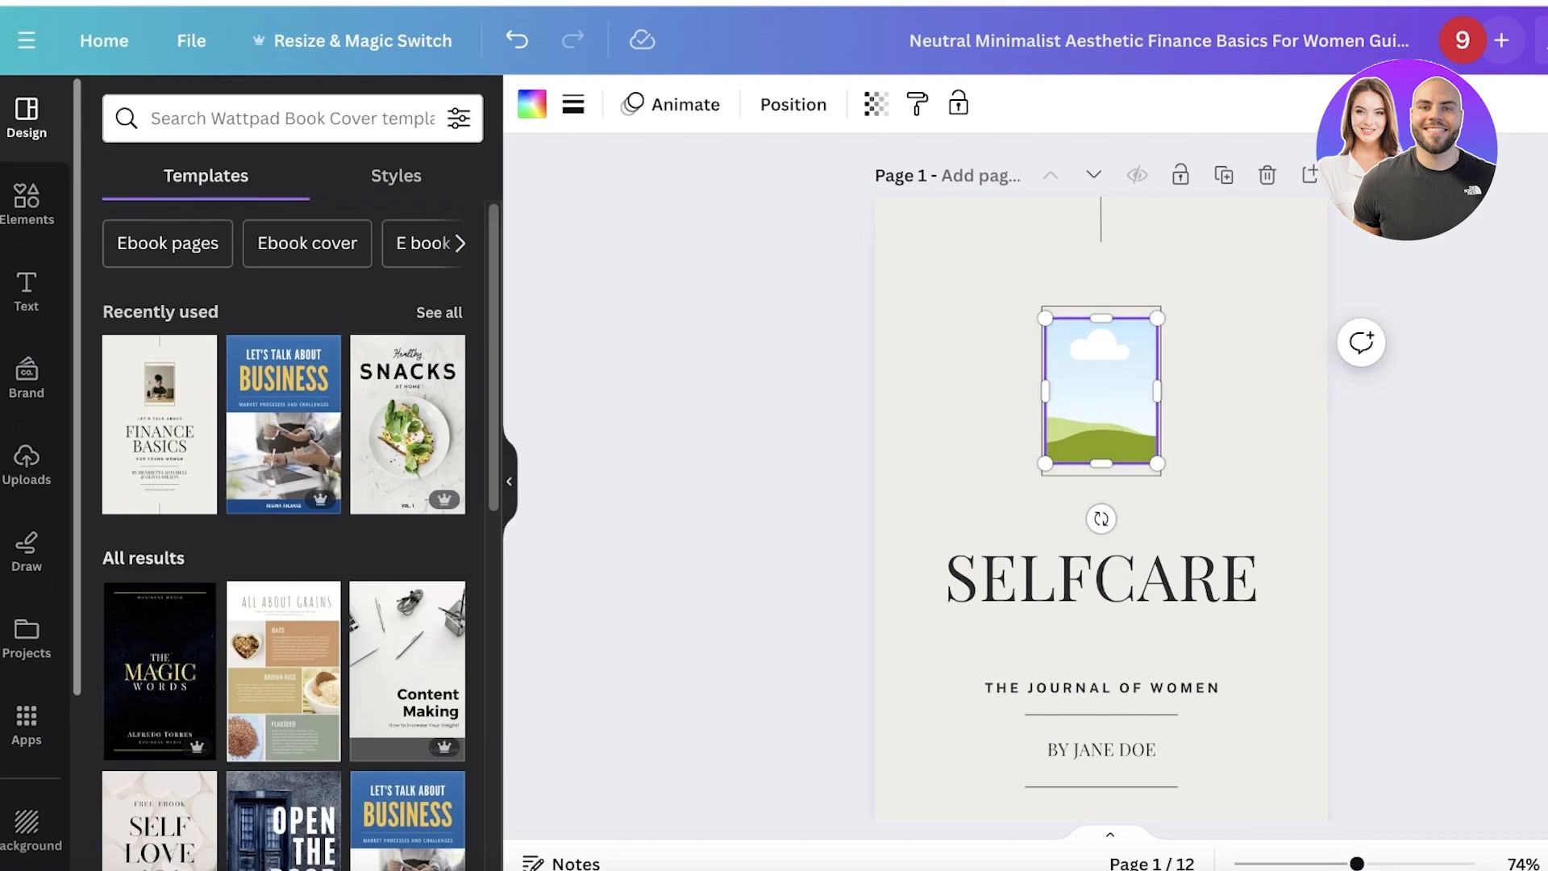
left_click(1542, 355)
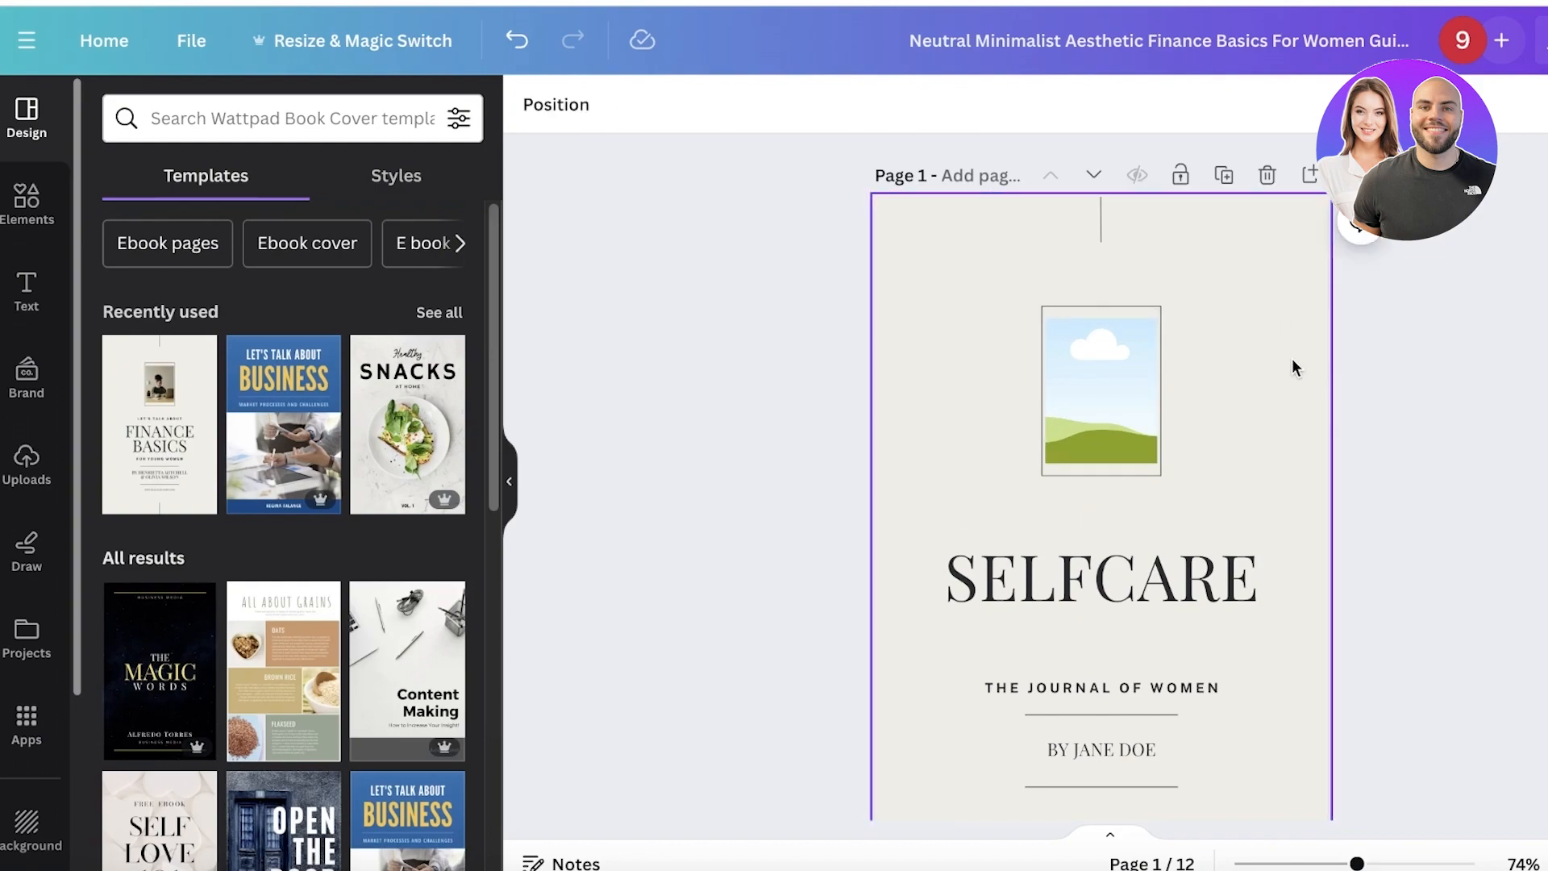
Step: Delete the short vertical line at the cover's upper edge and the empty picture frame with its rectangular outline
left_click(1093, 219)
key("Delete")
left_click(1093, 380)
key("Delete")
left_click(1096, 388)
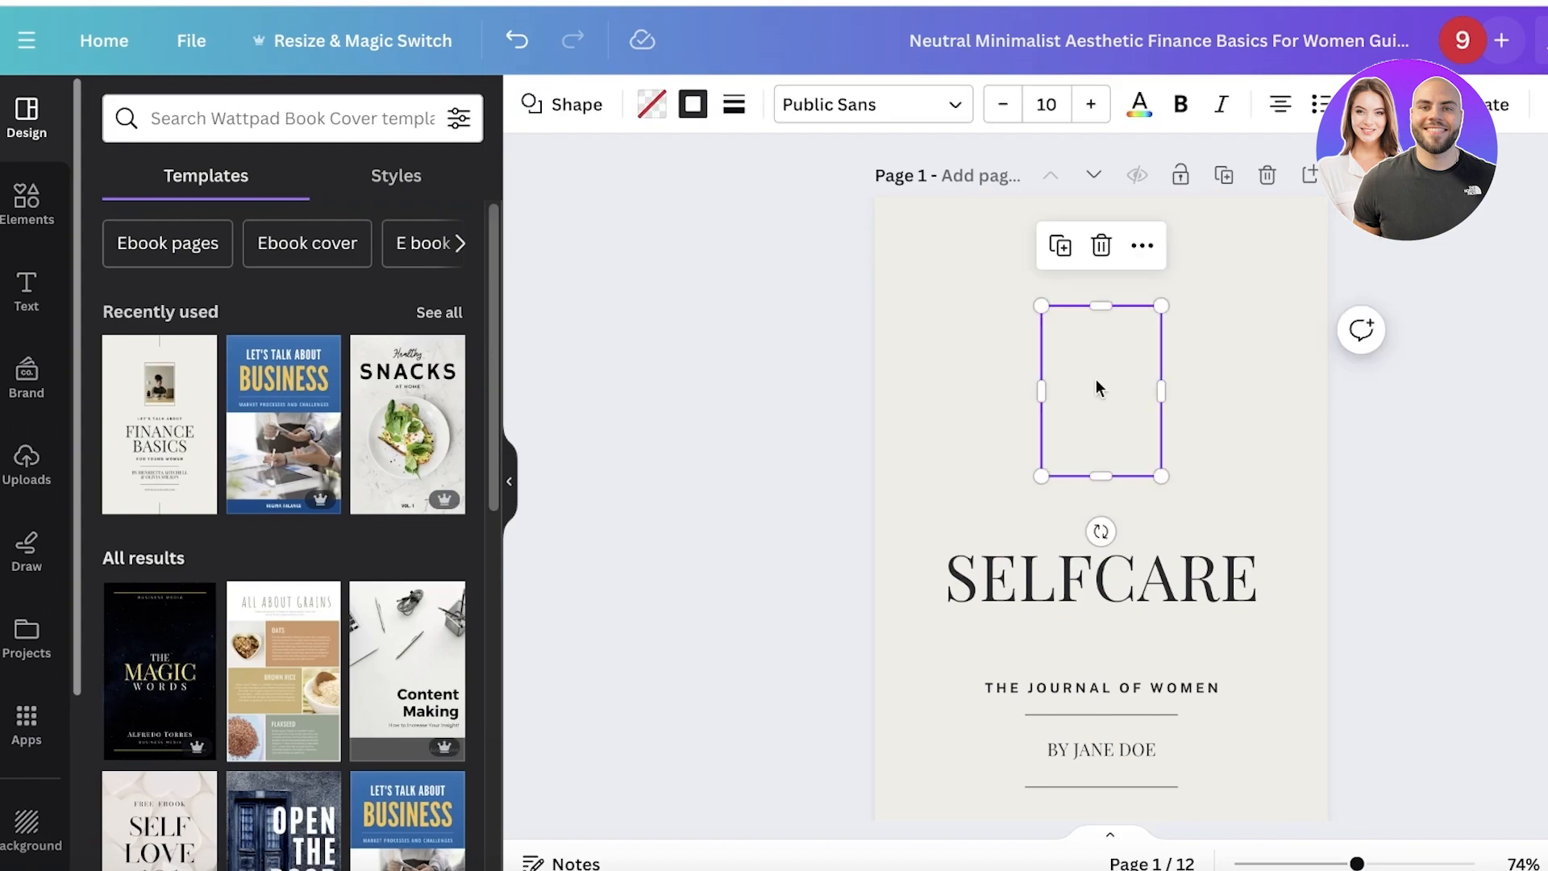
key("Delete")
Step: Browse the frame categories in the elements library and look through the full Retro frame collection
left_click(3, 231)
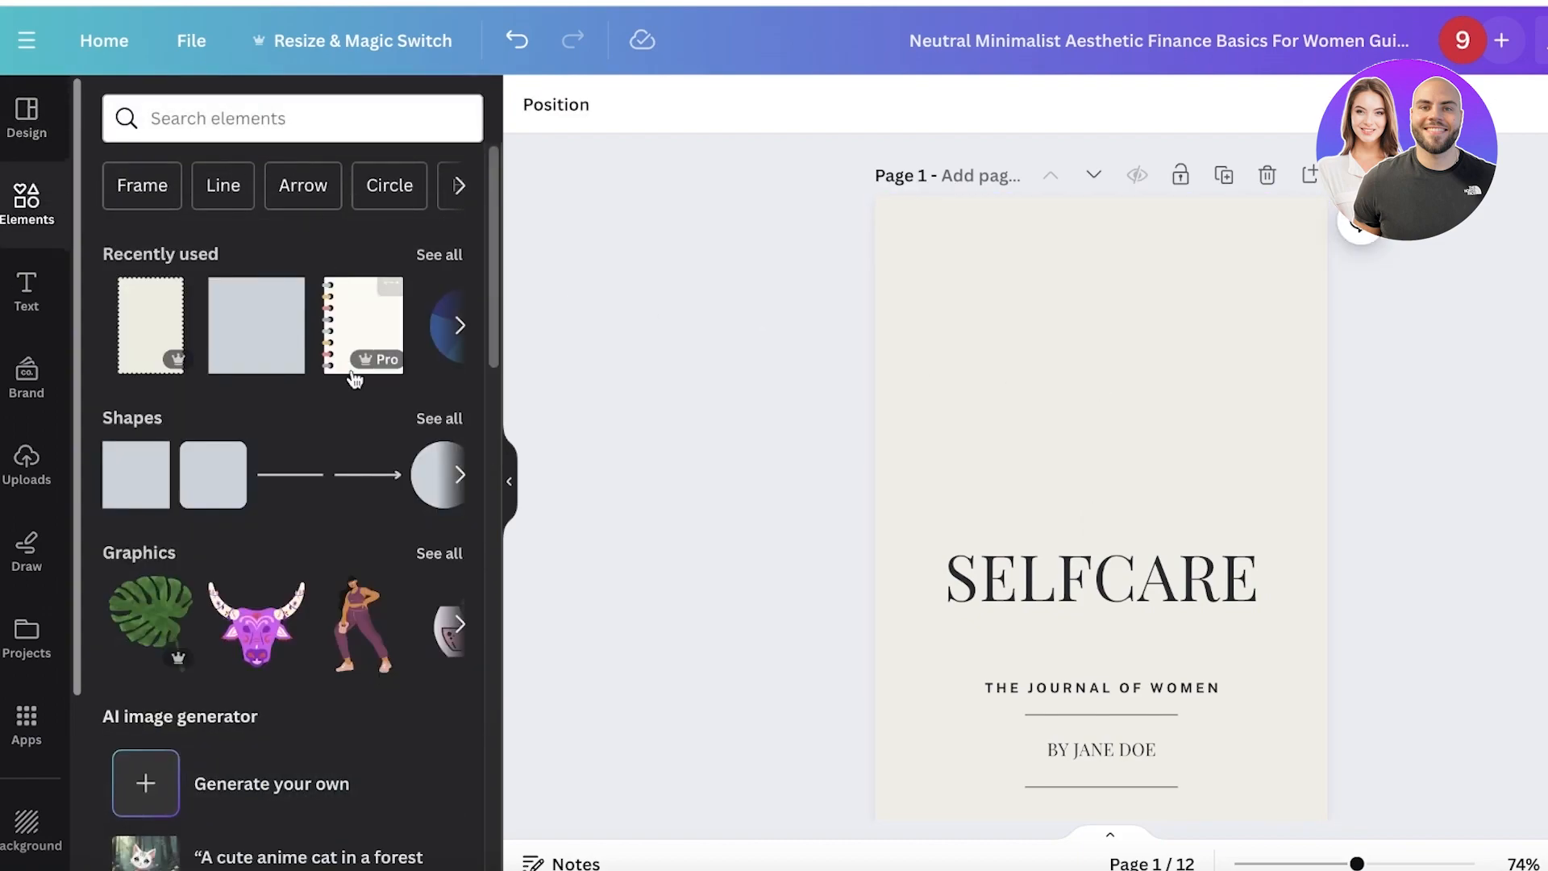
scroll(352, 379, "down", 10)
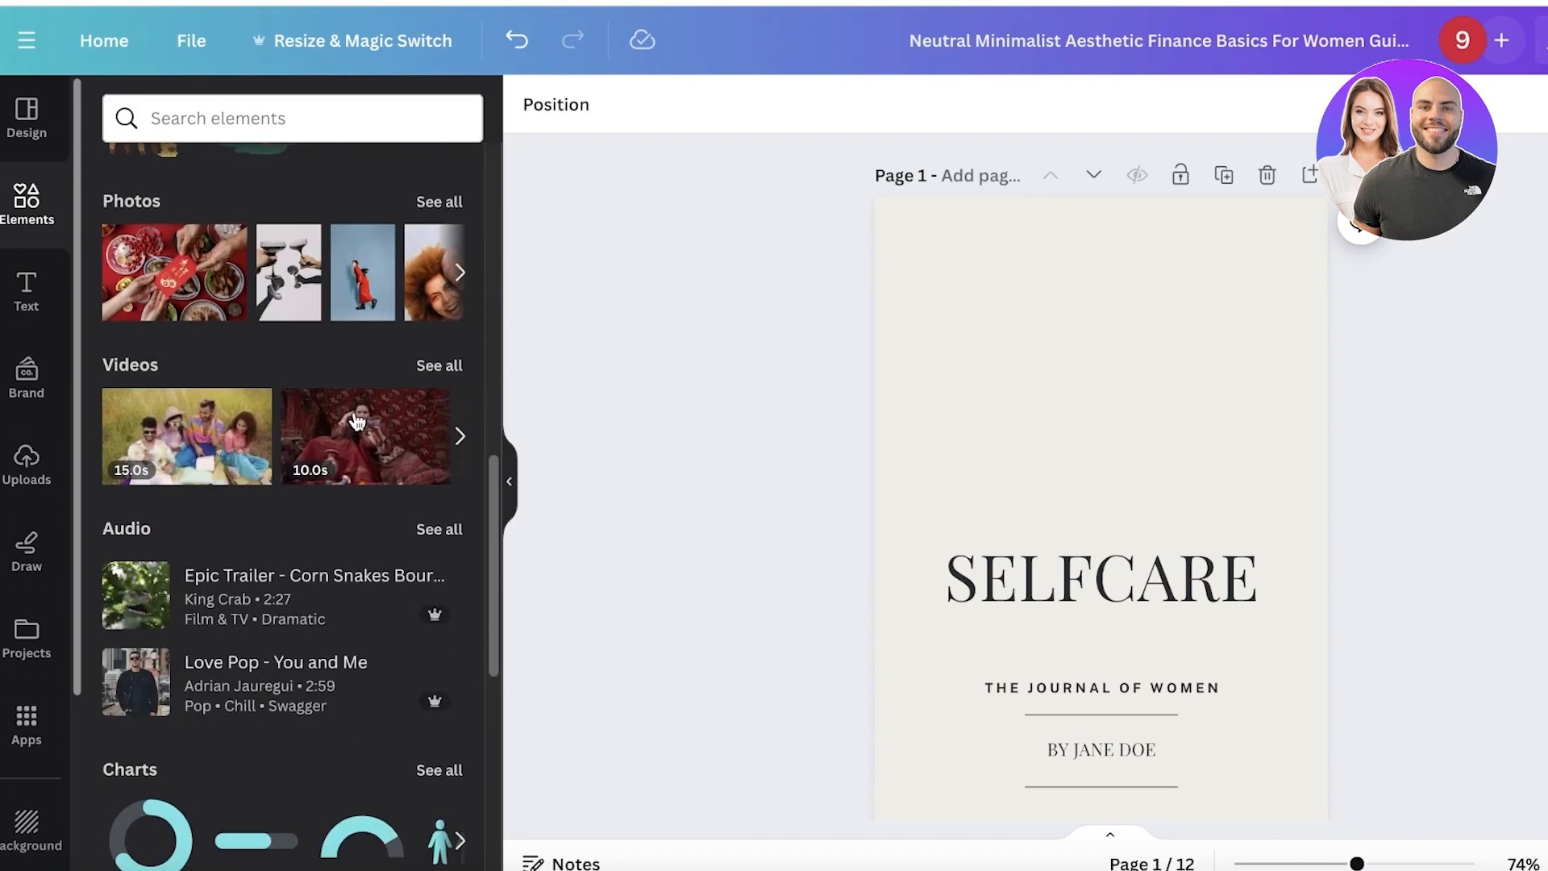
scroll(357, 421, "down", 8)
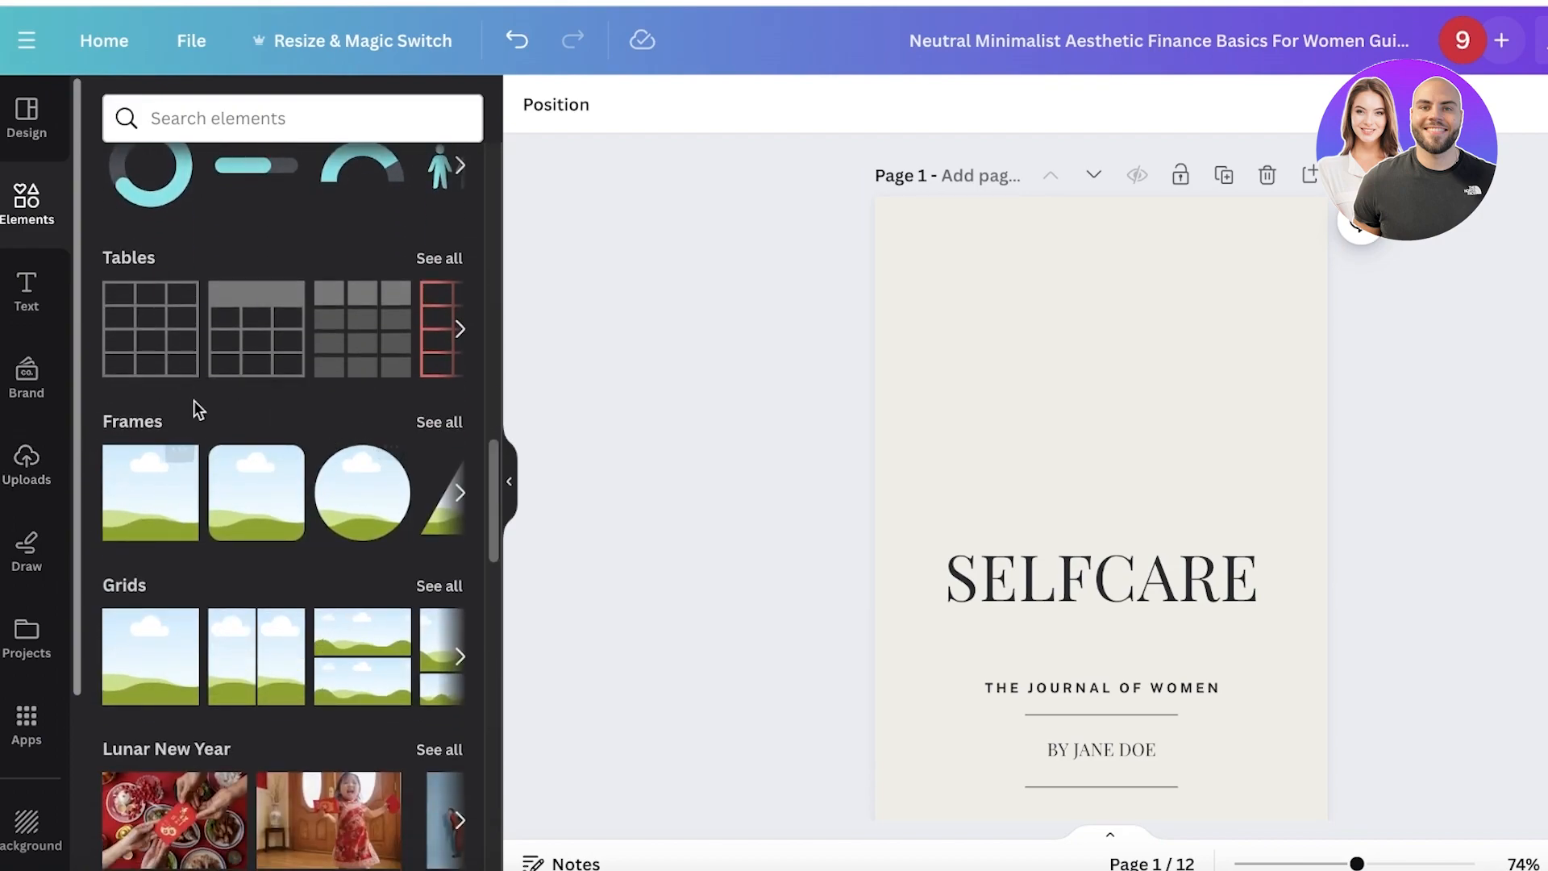
left_click(448, 427)
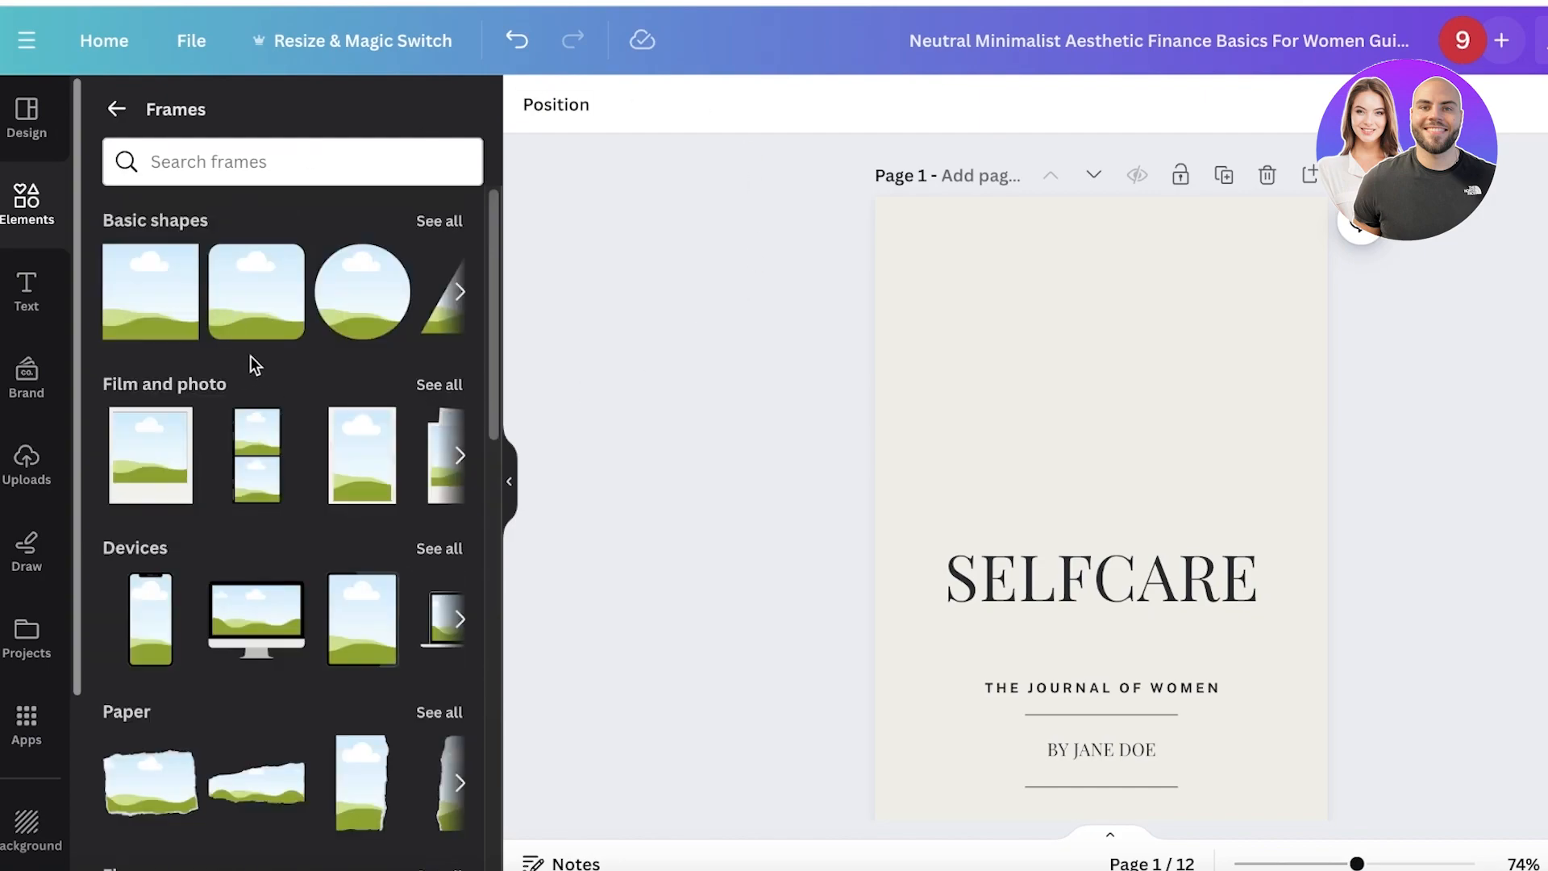
scroll(408, 338, "down", 4)
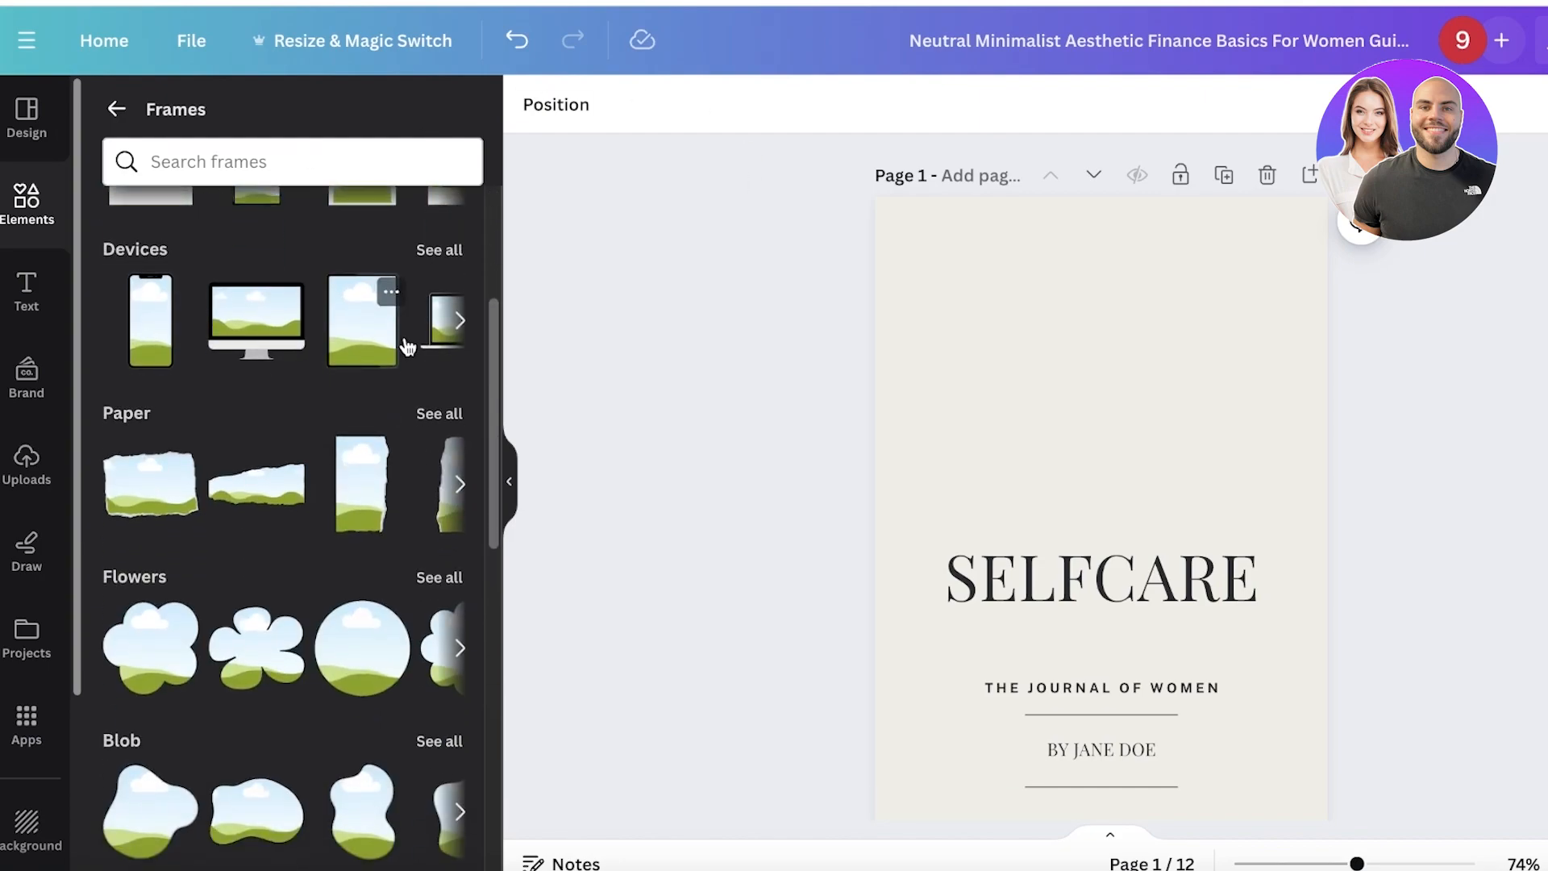
scroll(407, 345, "down", 2)
scroll(287, 484, "down", 5)
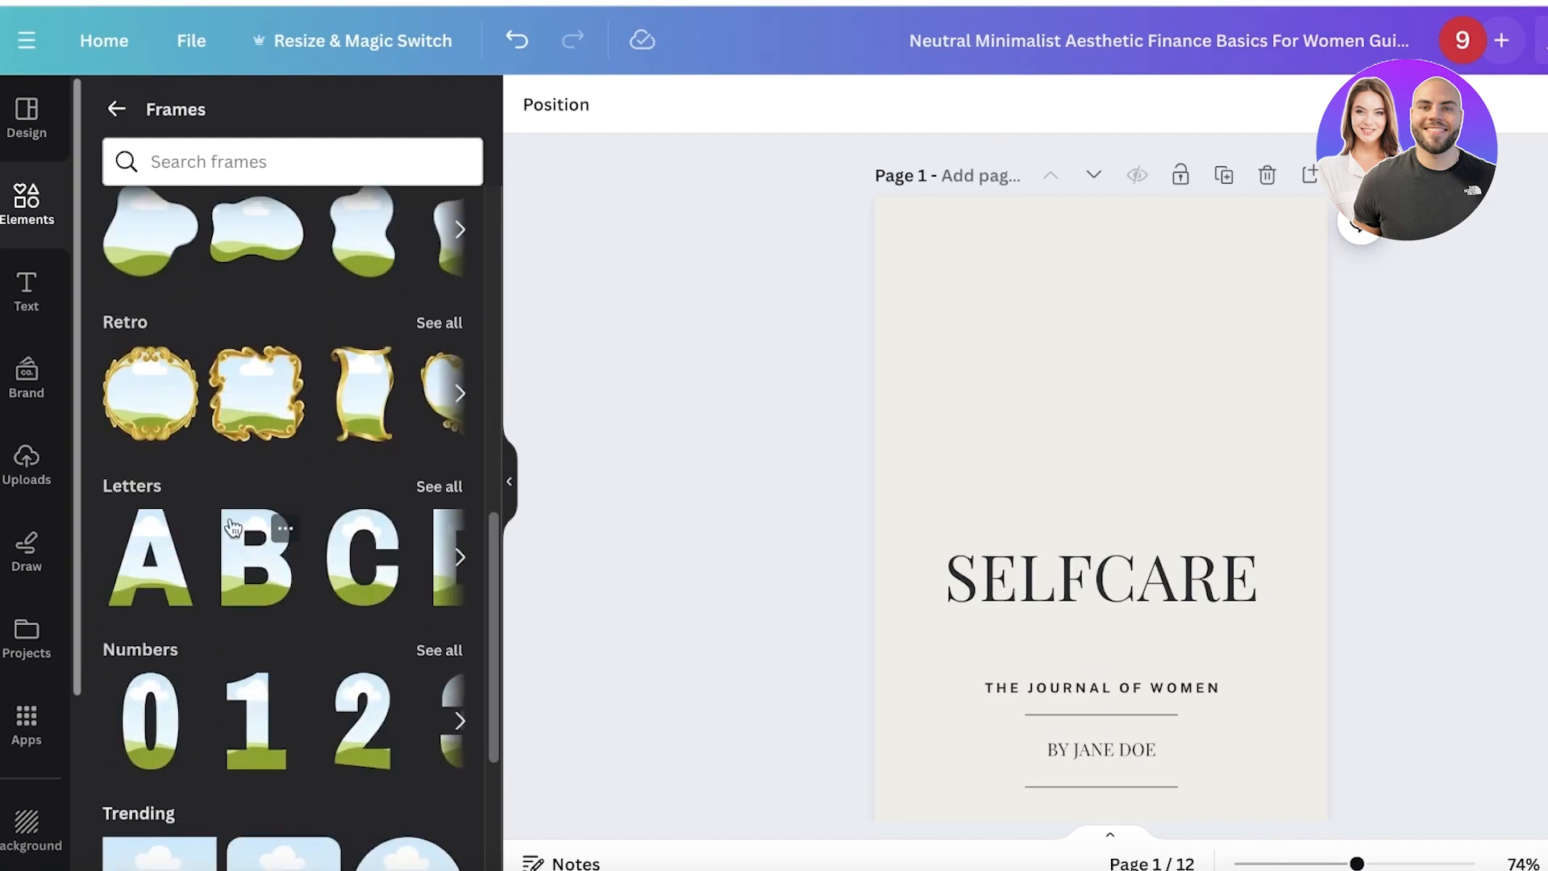
scroll(185, 395, "up", 1)
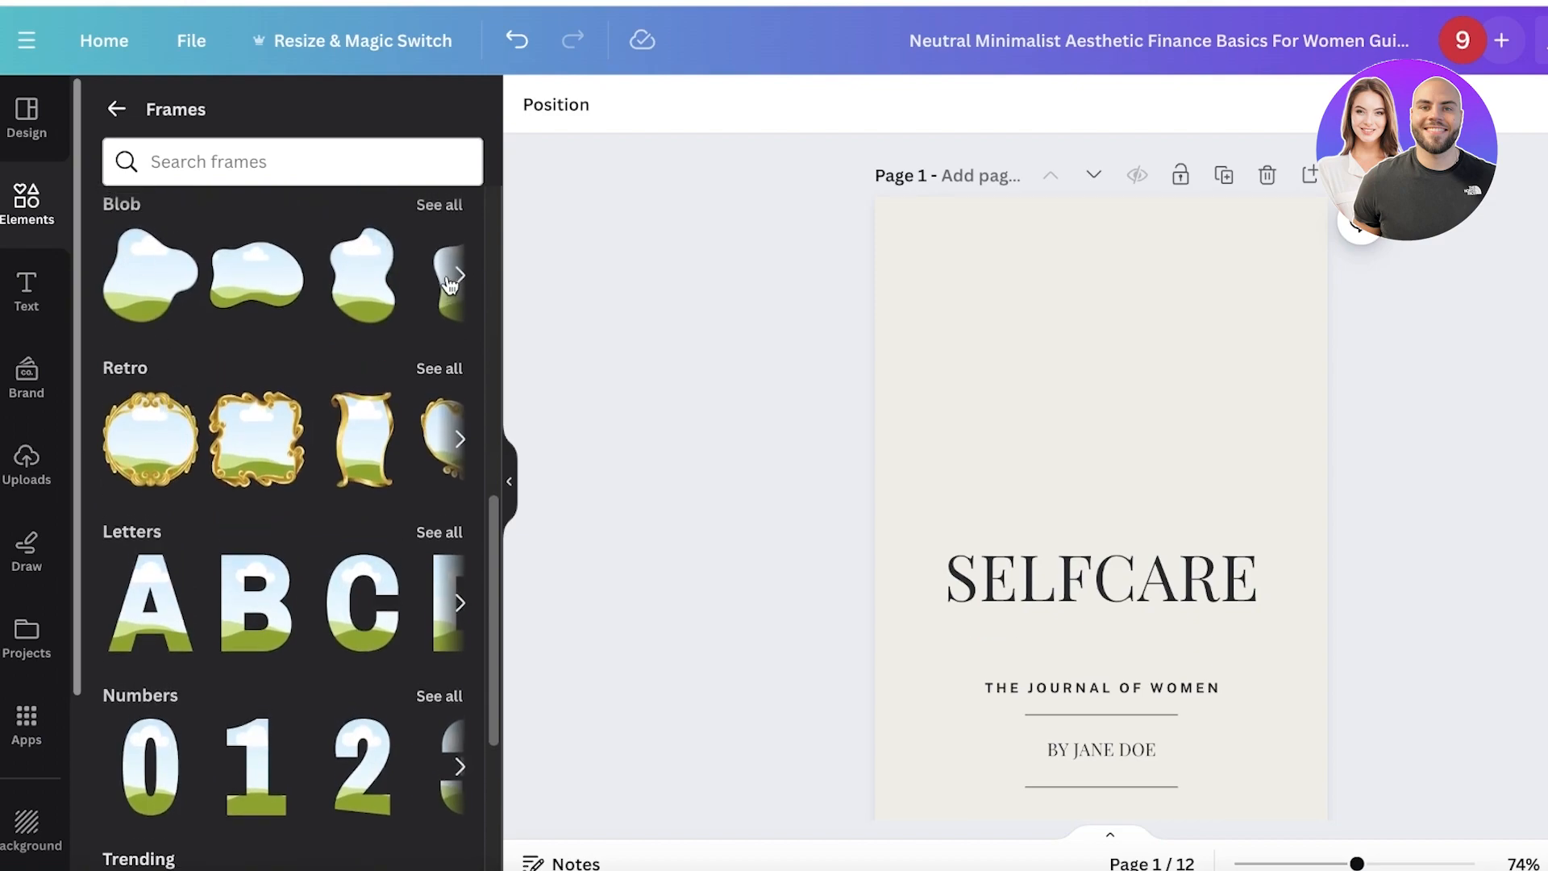
scroll(448, 274, "up", 1)
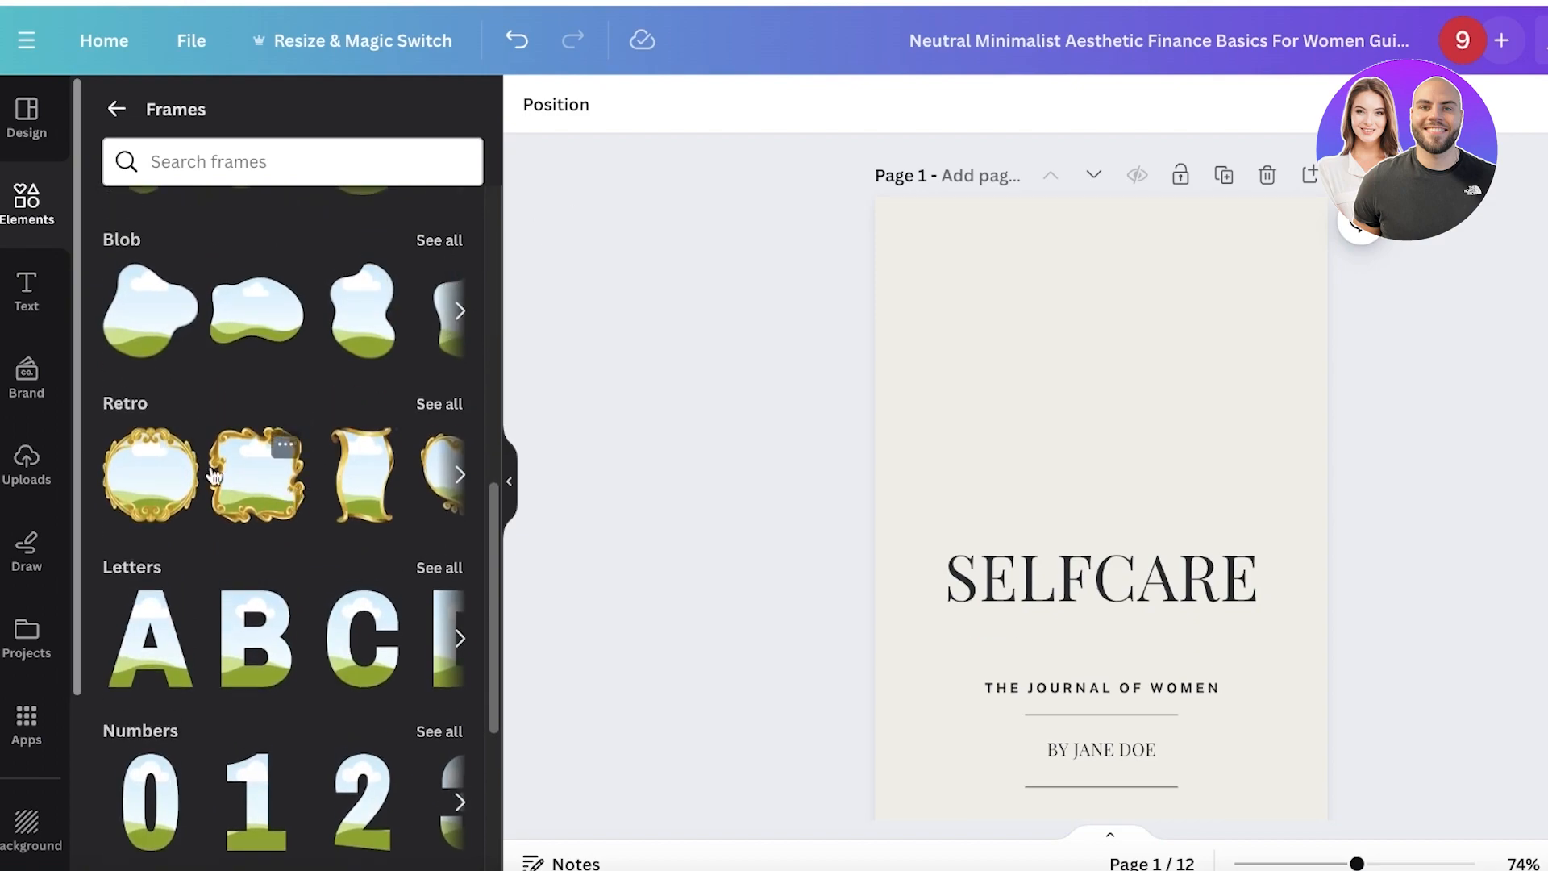
left_click(439, 403)
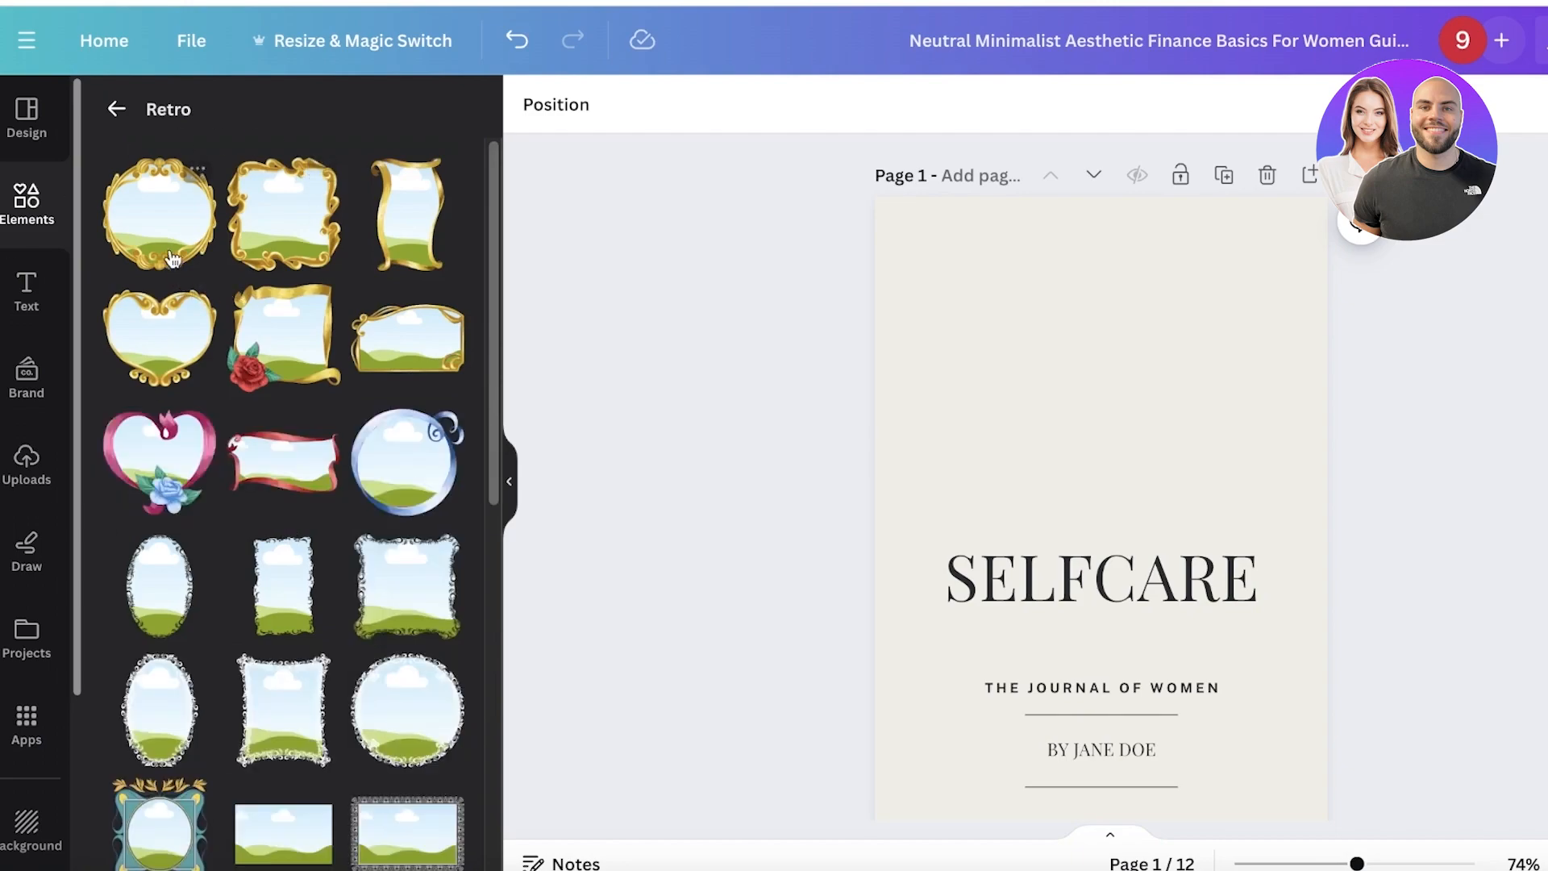
scroll(127, 171, "down", 7)
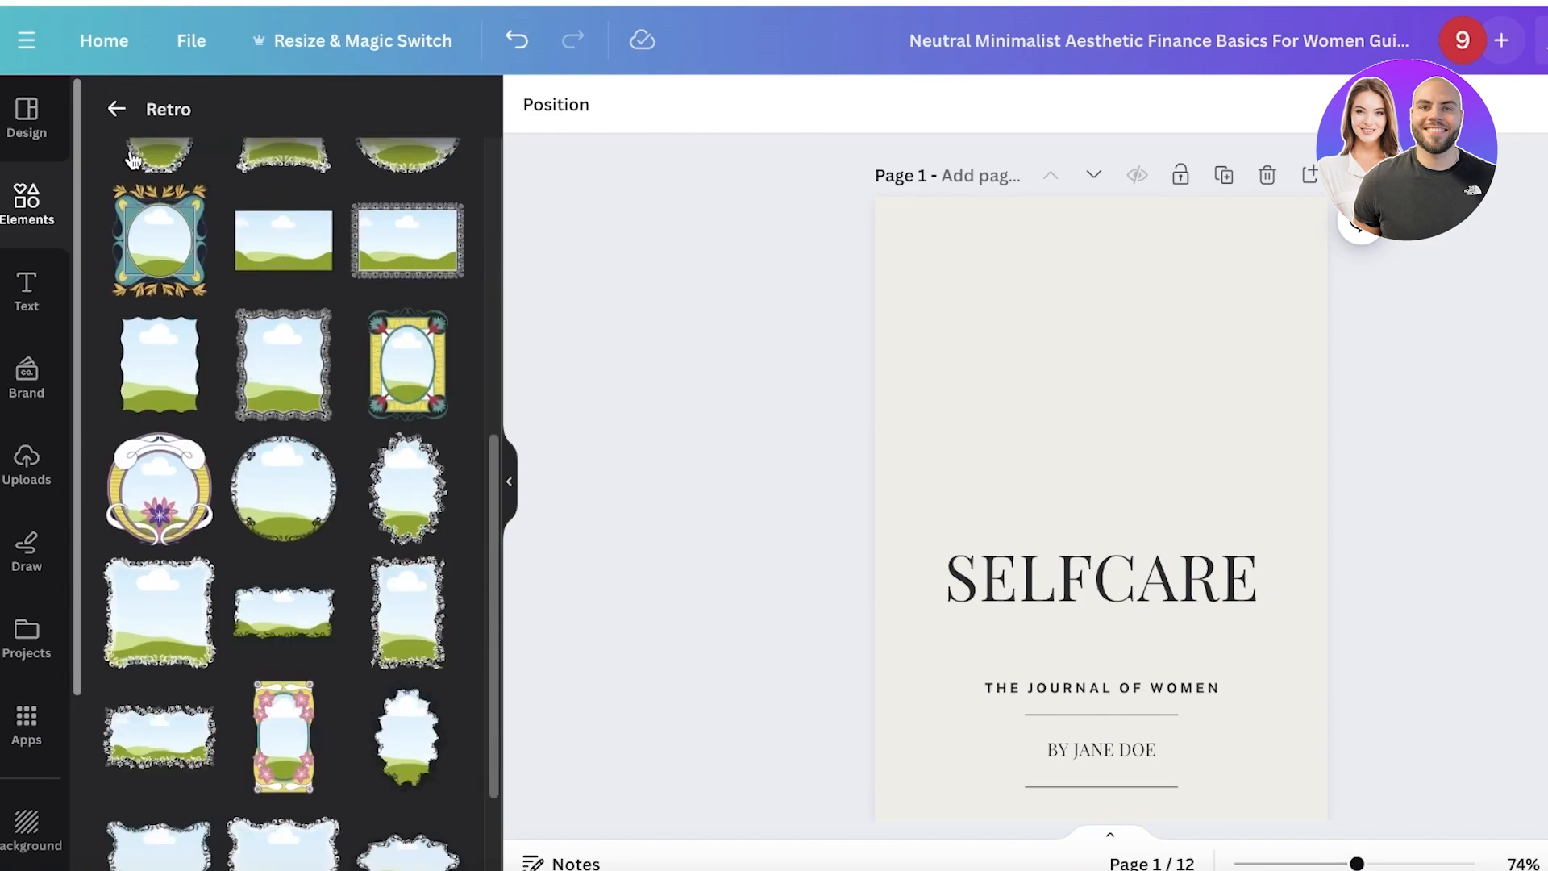
left_click(120, 109)
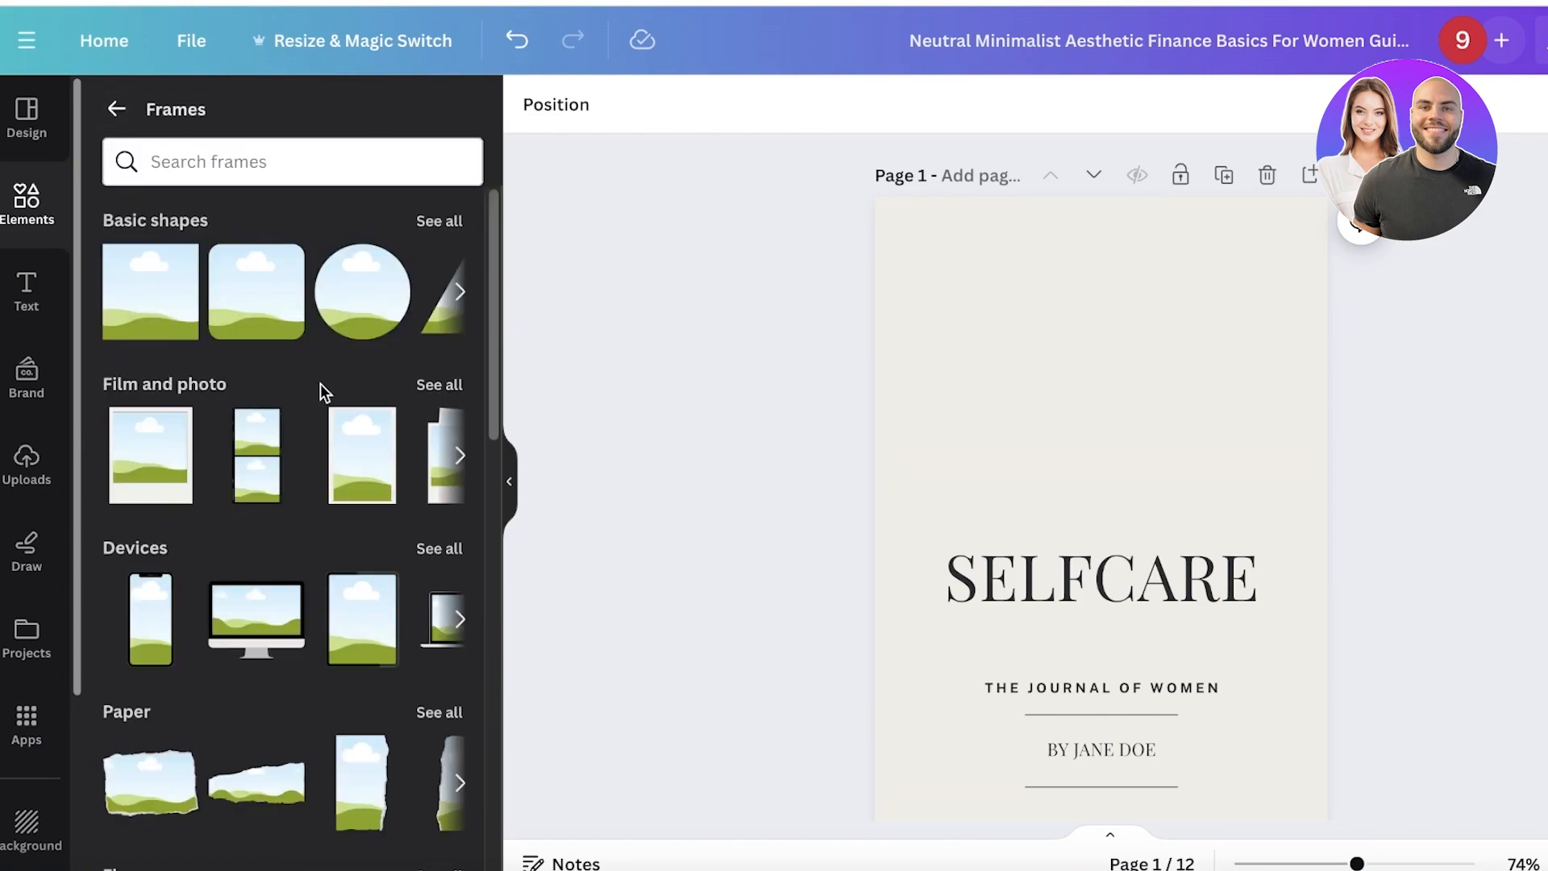
Step: Open the complete collection of Blob frames in the frames library
scroll(358, 478, "down", 3)
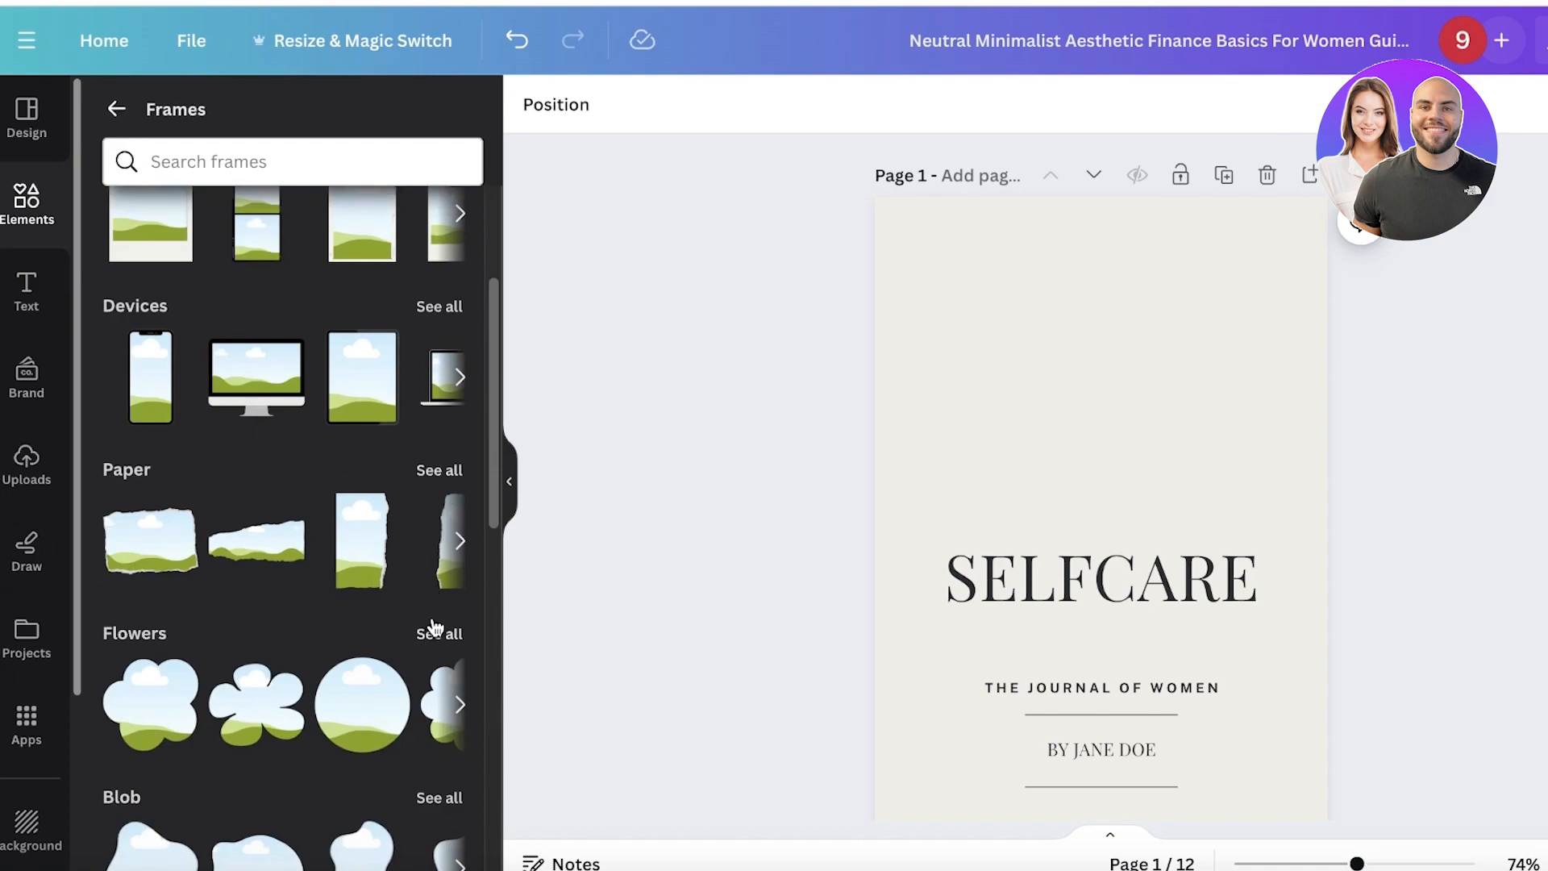
scroll(440, 637, "down", 1)
left_click(444, 742)
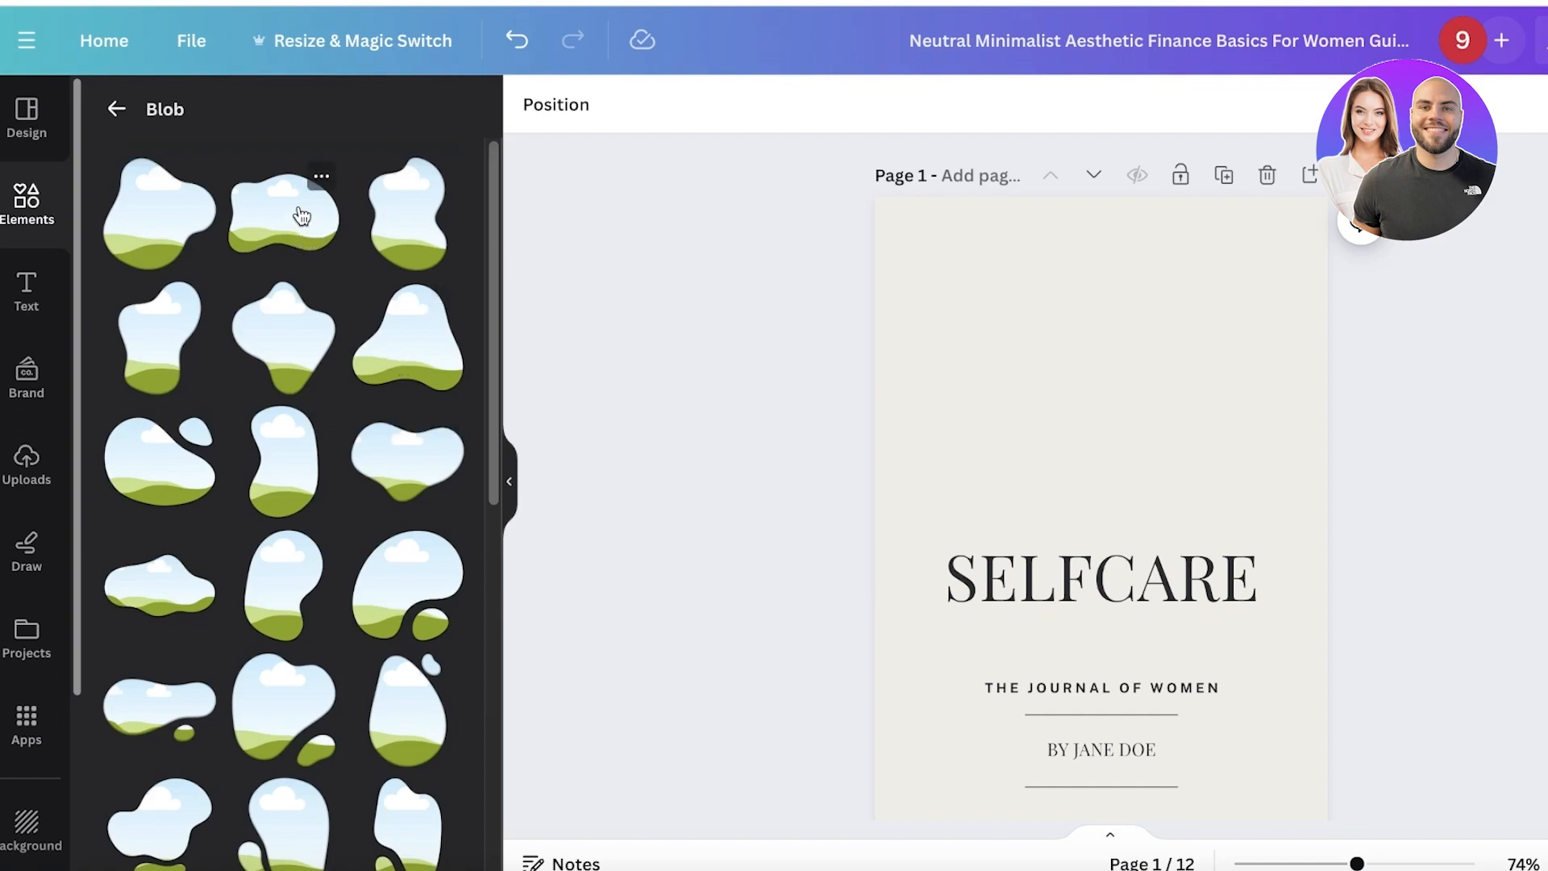
Step: Try a rounded blob frame enlarged over the cover's upper-left corner and delete it
scroll(288, 247, "down", 5)
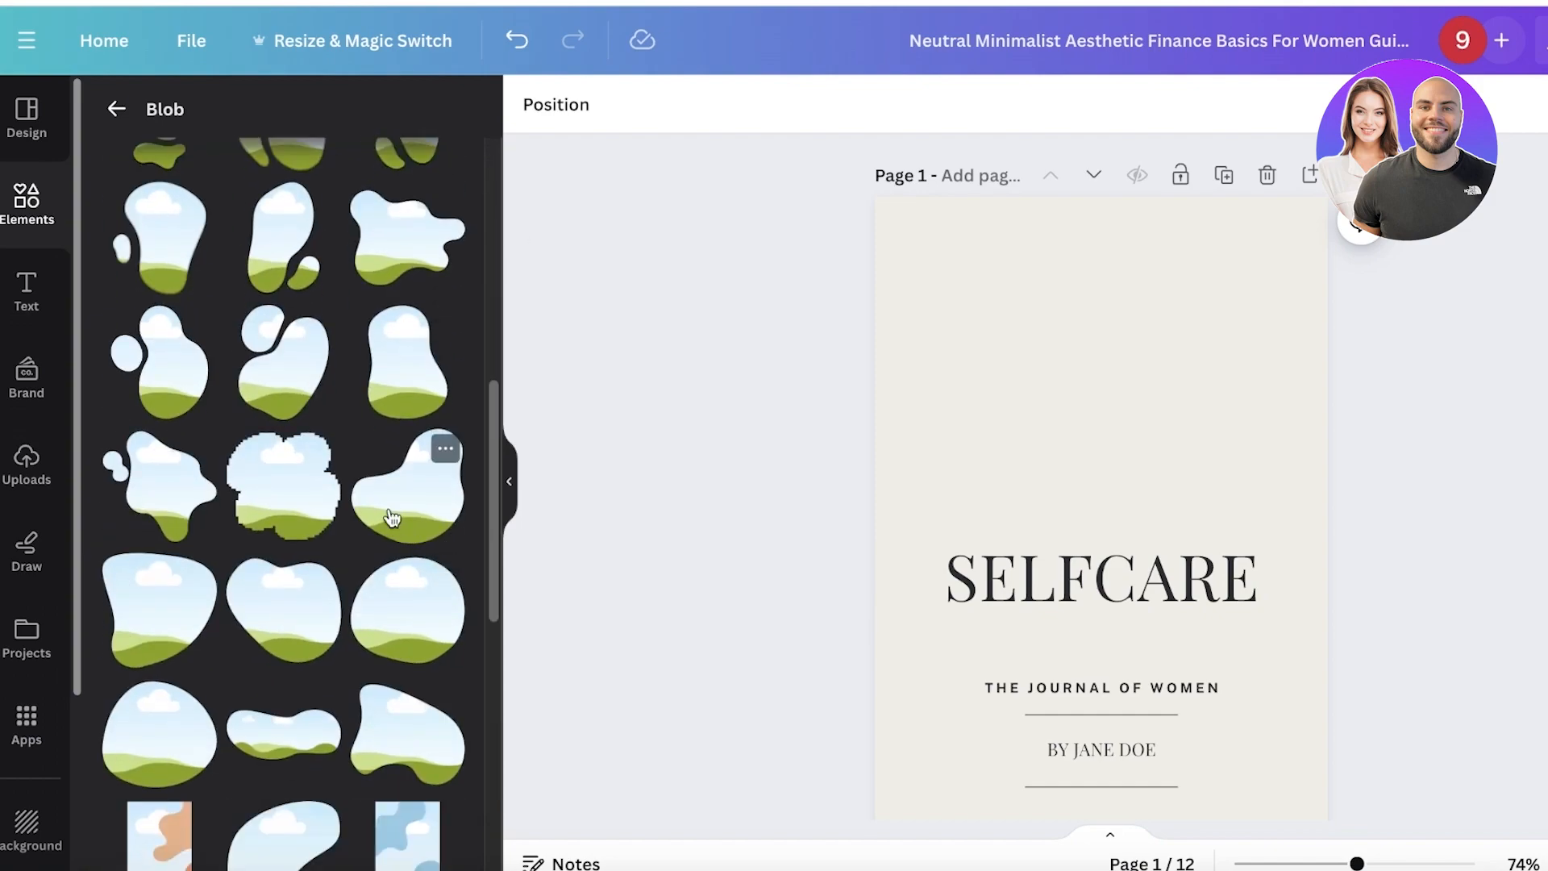
left_click(404, 496)
left_click_drag(1149, 516, 985, 211)
left_click_drag(1056, 364, 1217, 525)
left_click_drag(1092, 390, 1102, 349)
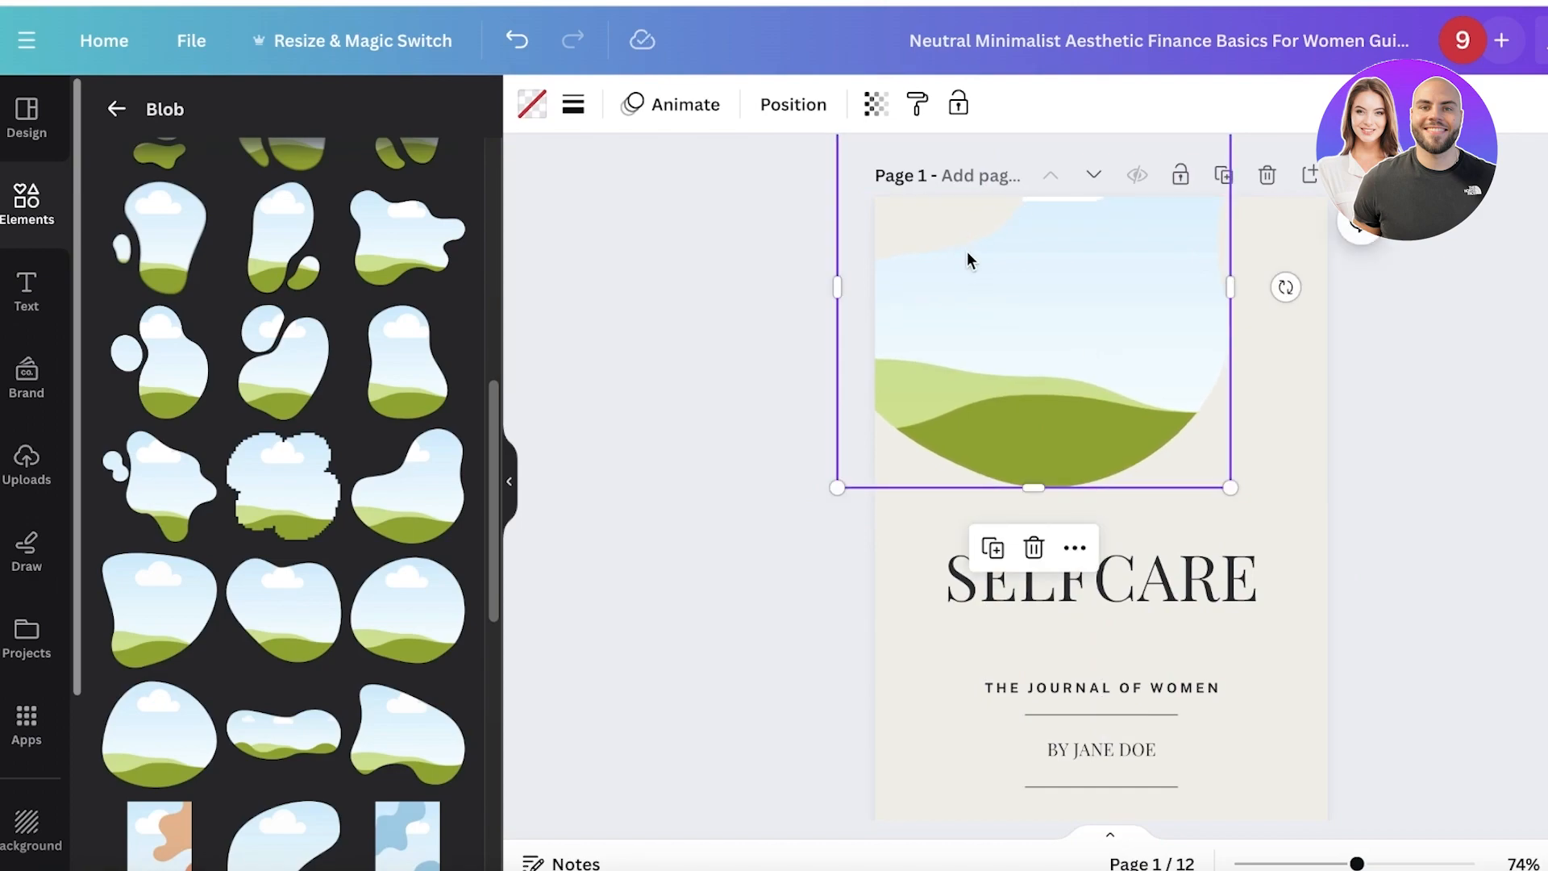
key("Delete")
Step: Try a slanted wavy blob frame enlarged above the SELFCARE title and delete it
left_click(439, 705)
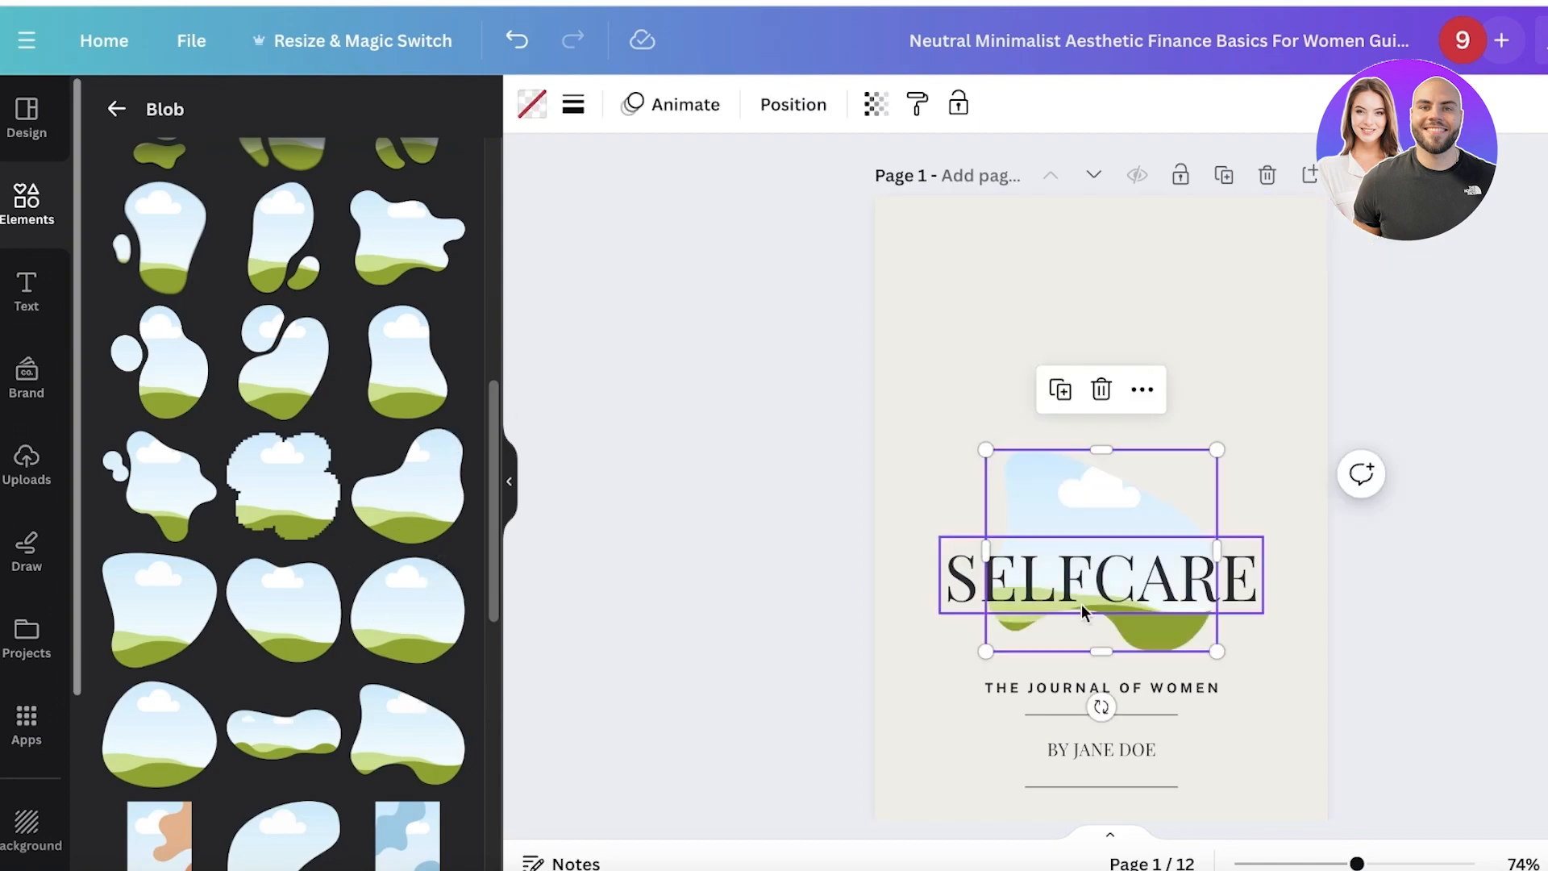
left_click_drag(1125, 509, 973, 251)
left_click_drag(1066, 397, 1206, 438)
left_click_drag(985, 374, 1036, 378)
key("Delete")
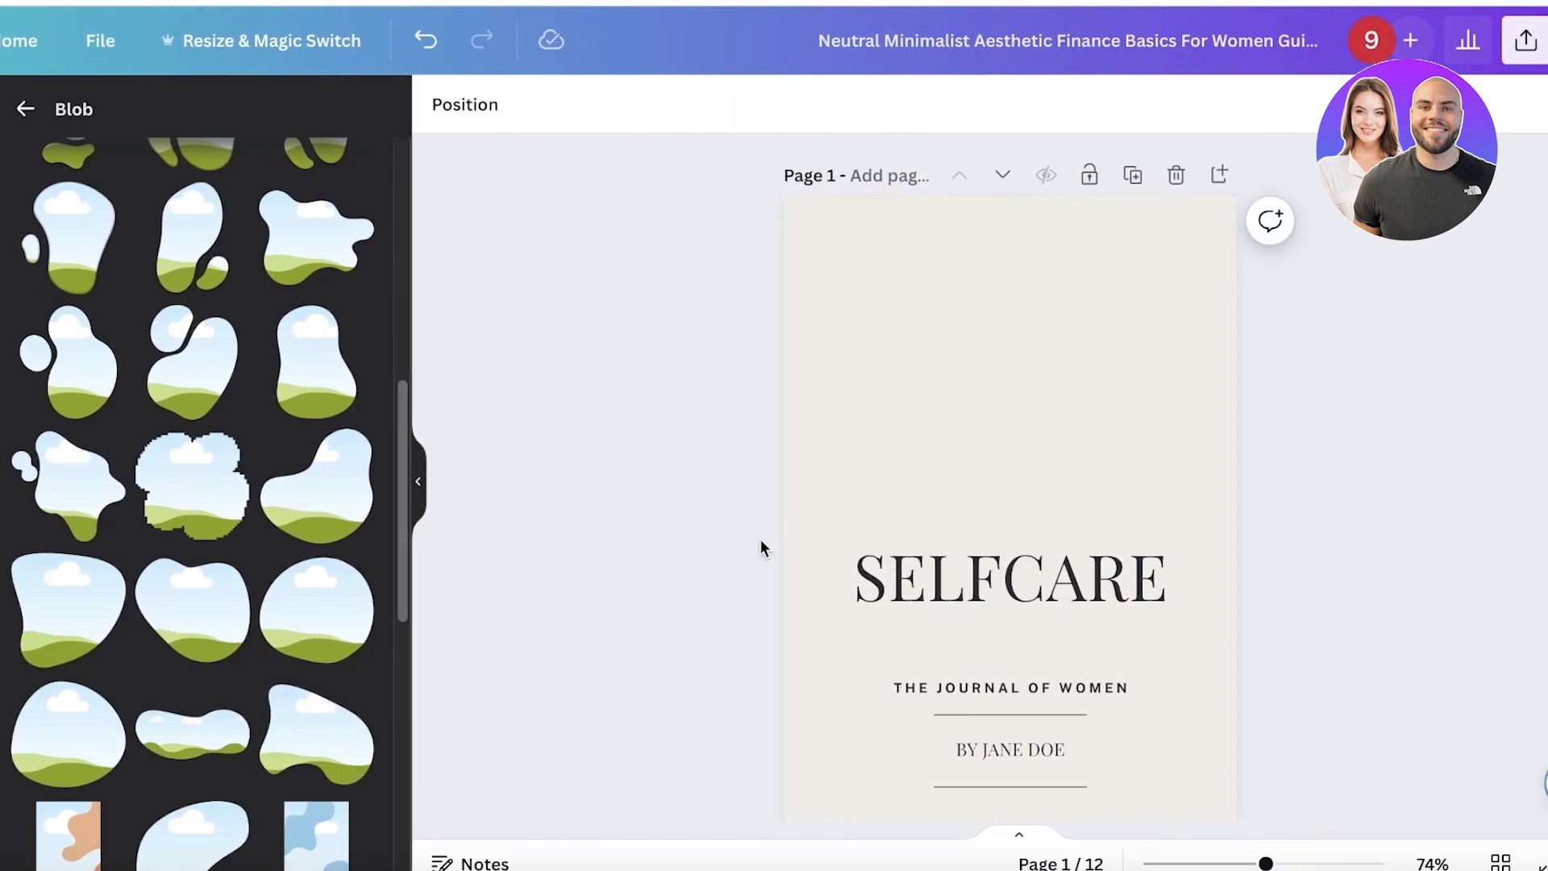
Step: Try an irregular blob frame from further down the Blob collection above the cover title and delete it
scroll(778, 540, "down", 7)
scroll(263, 605, "down", 1)
scroll(1285, 529, "up", 7)
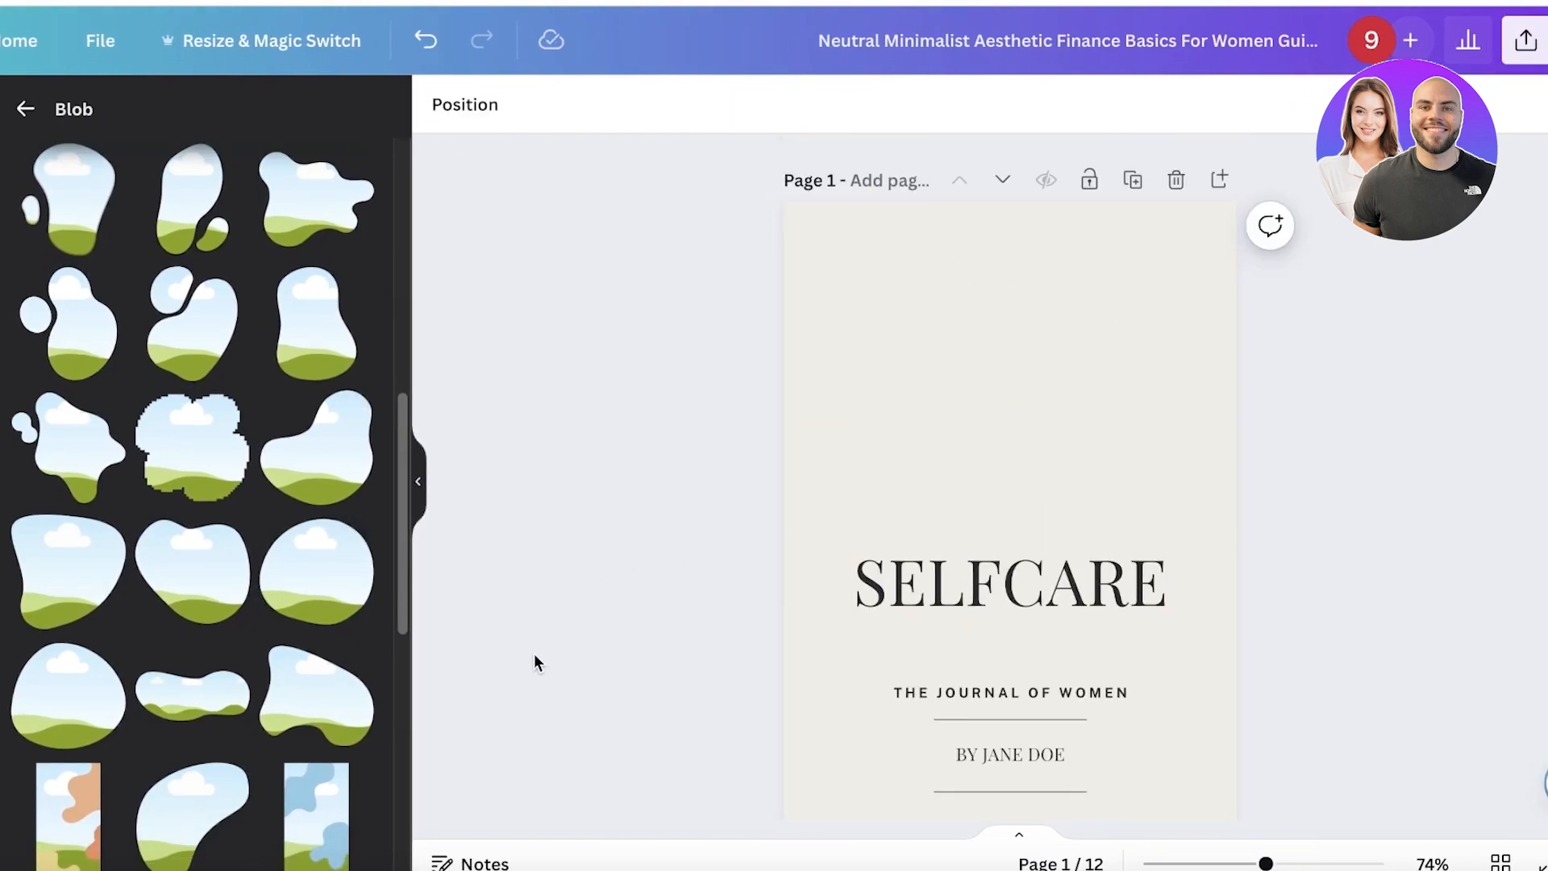
scroll(234, 647, "down", 7)
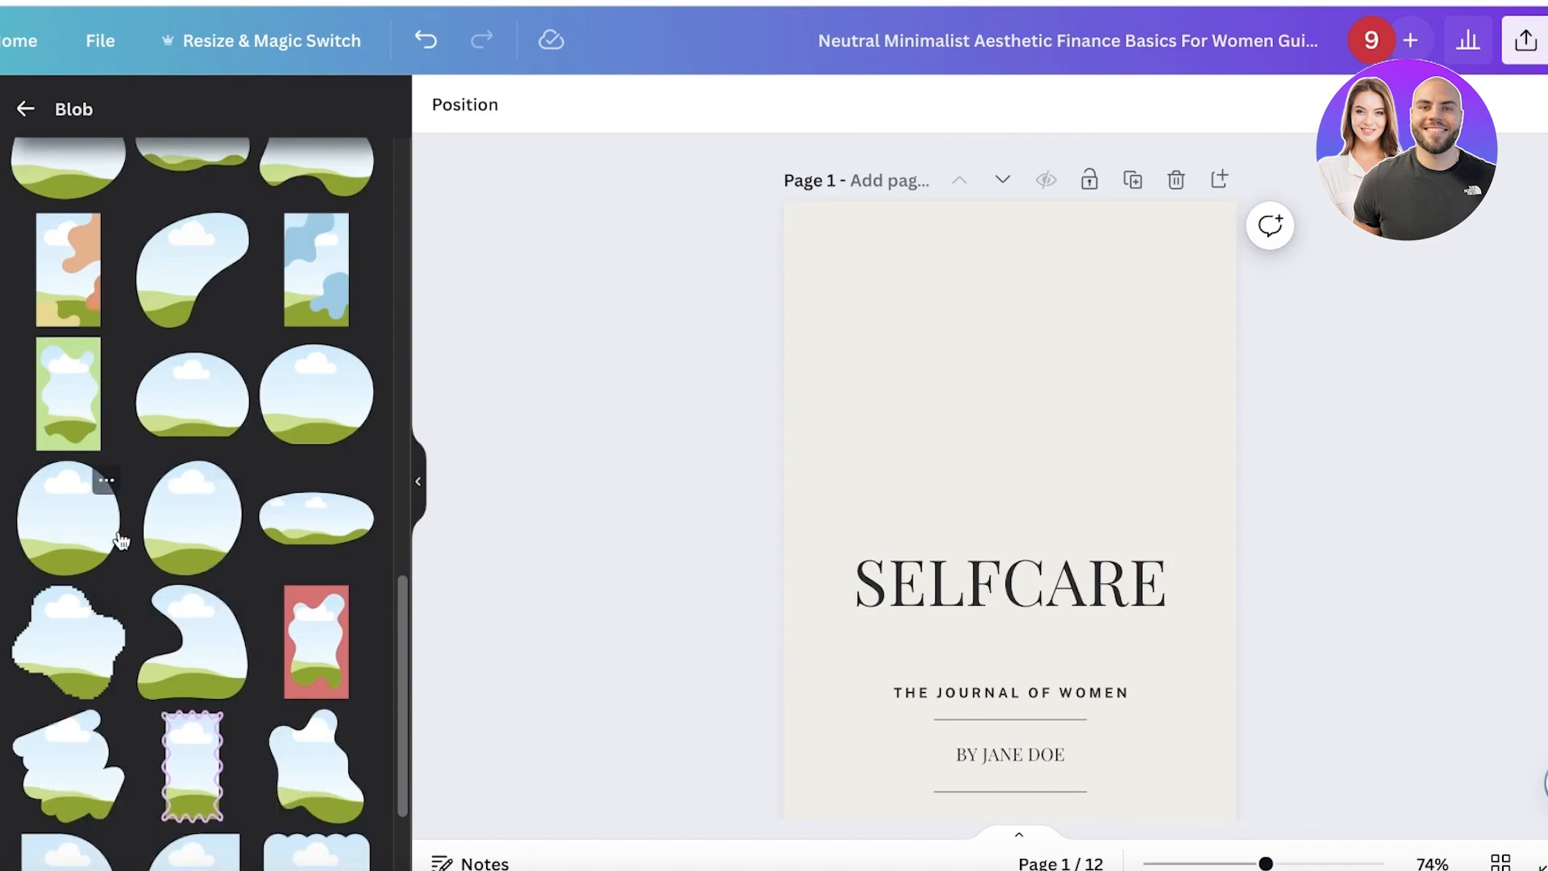
scroll(202, 468, "down", 3)
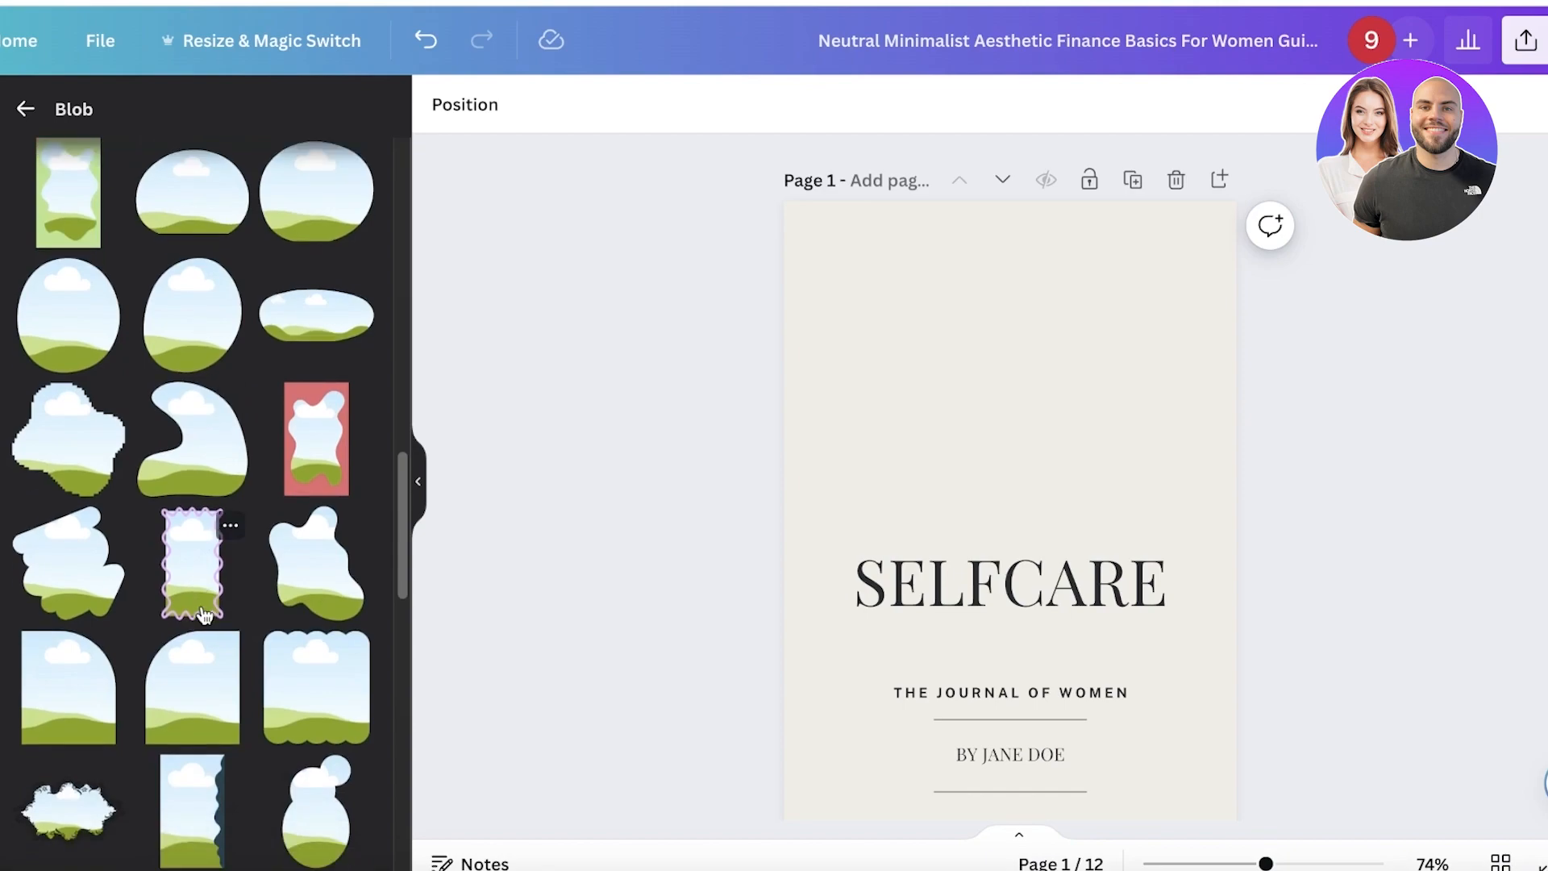
scroll(145, 568, "down", 1)
left_click(338, 536)
left_click_drag(1045, 496, 1023, 308)
key("Delete")
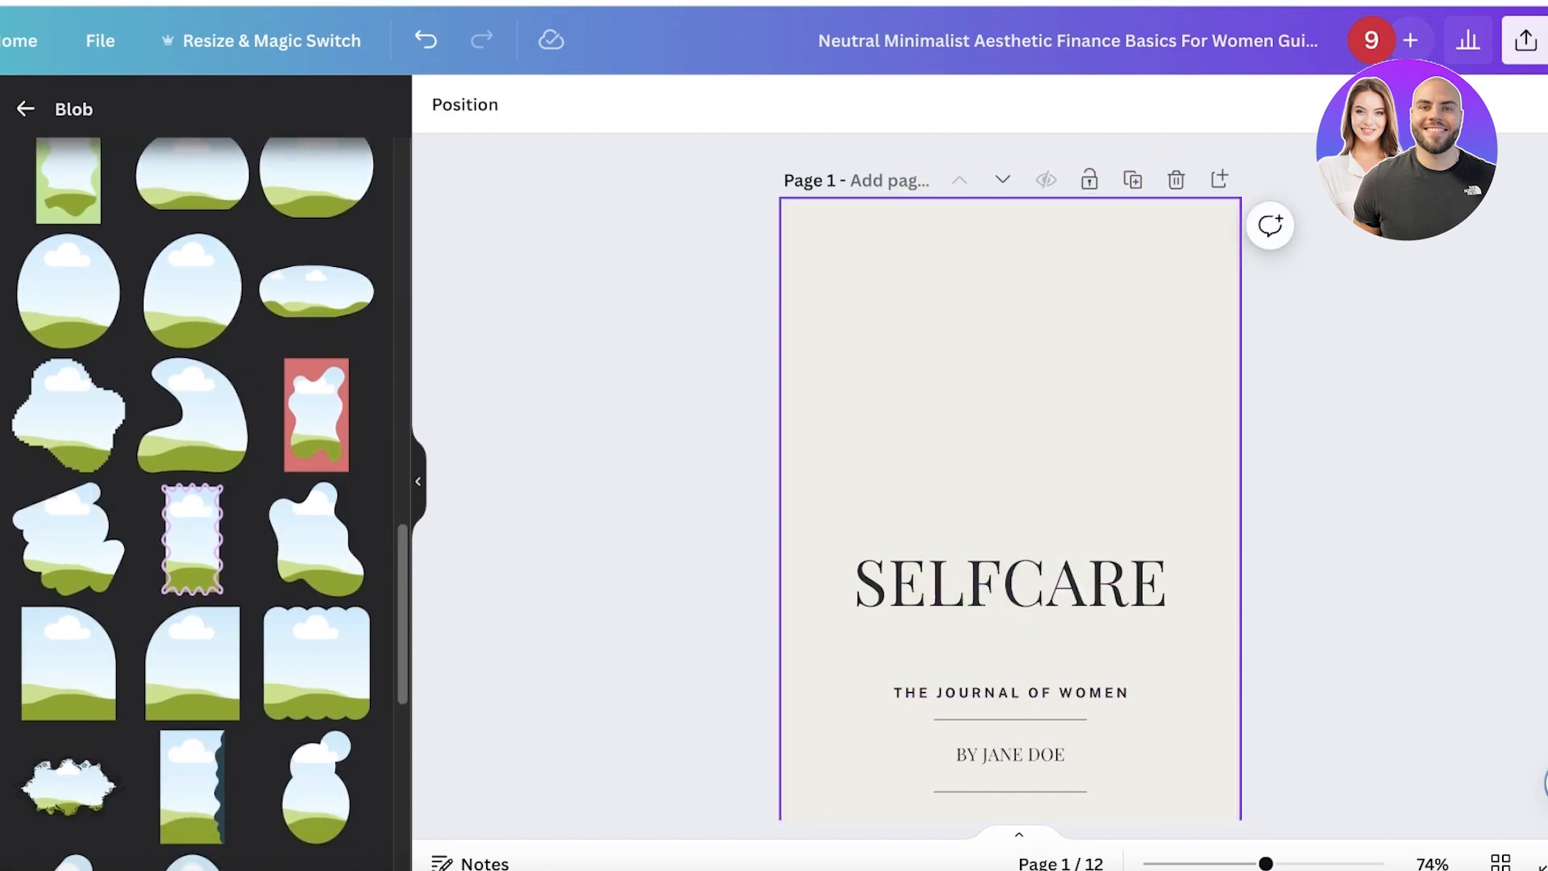
Step: Look through the rest of the Blob frames, try inserting the wide wavy one and delete it
scroll(427, 520, "down", 10)
scroll(70, 540, "down", 5)
scroll(152, 529, "down", 4)
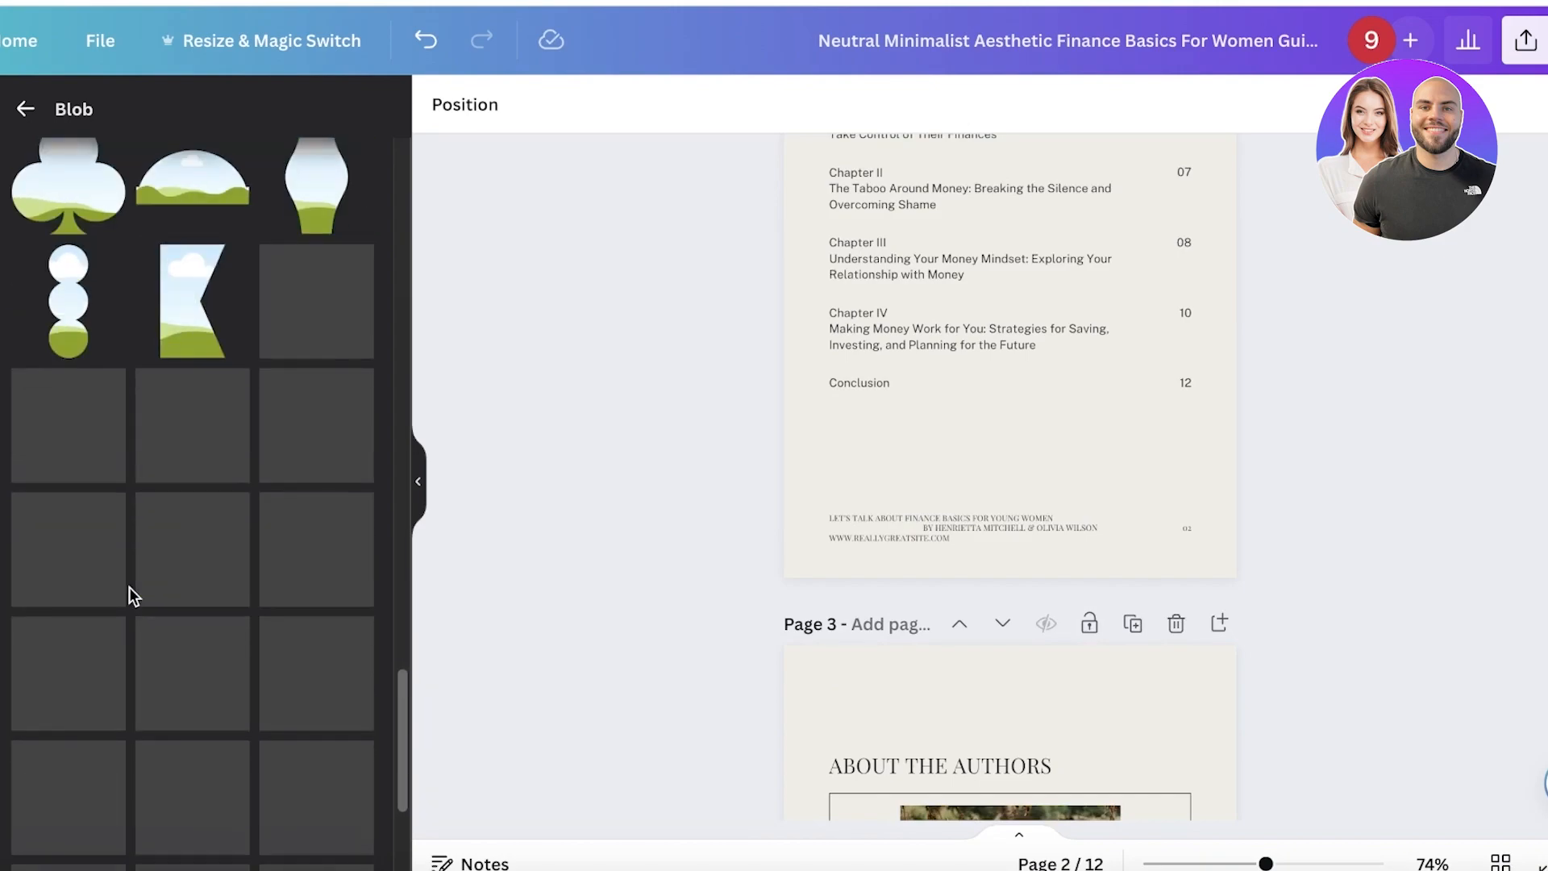
scroll(157, 604, "down", 4)
scroll(156, 609, "down", 4)
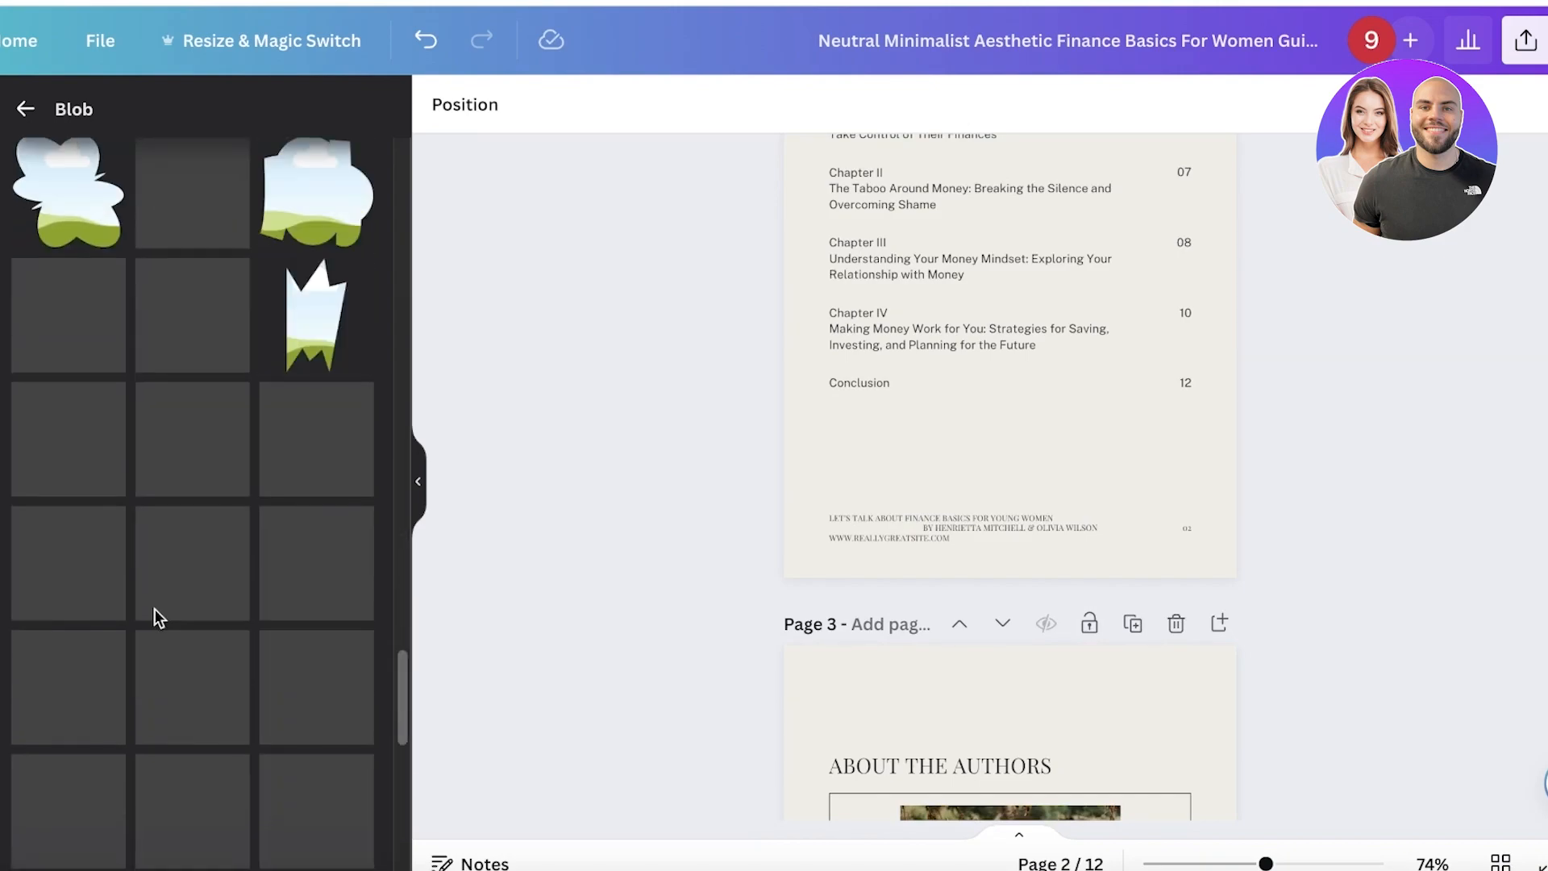
scroll(155, 608, "up", 15)
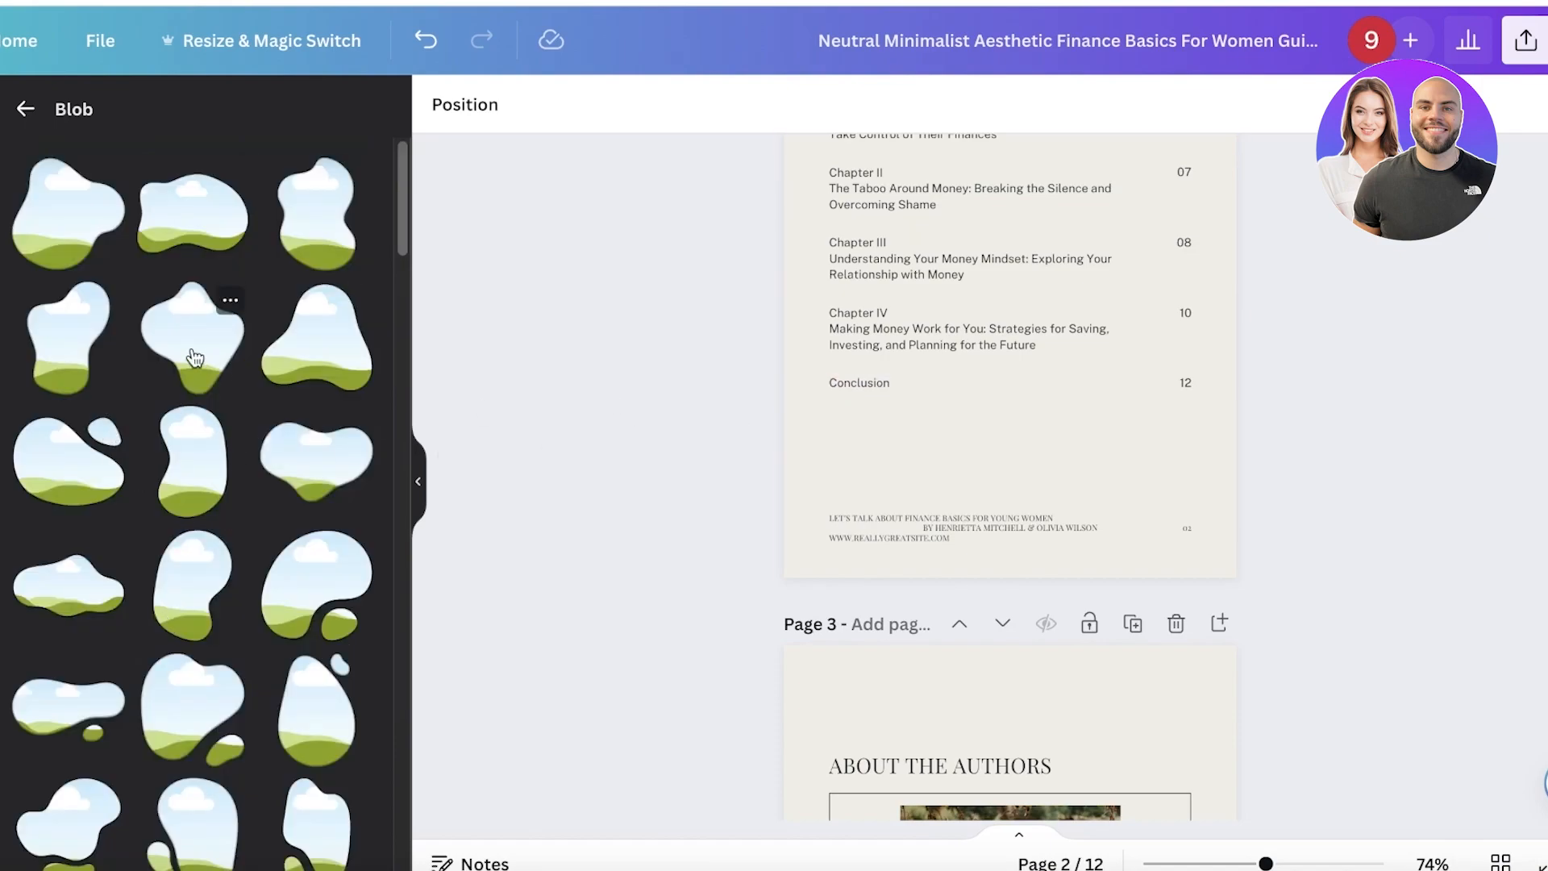
left_click(189, 226)
scroll(1230, 612, "up", 10)
key("Delete")
scroll(1226, 595, "up", 7)
Step: Insert the wide wavy blob frame on the cover and enlarge it to fill the space above the SELFCARE title
left_click(235, 231)
left_click_drag(1026, 504, 972, 246)
left_click(1070, 372)
left_click(1060, 361)
left_click_drag(1061, 372, 1177, 484)
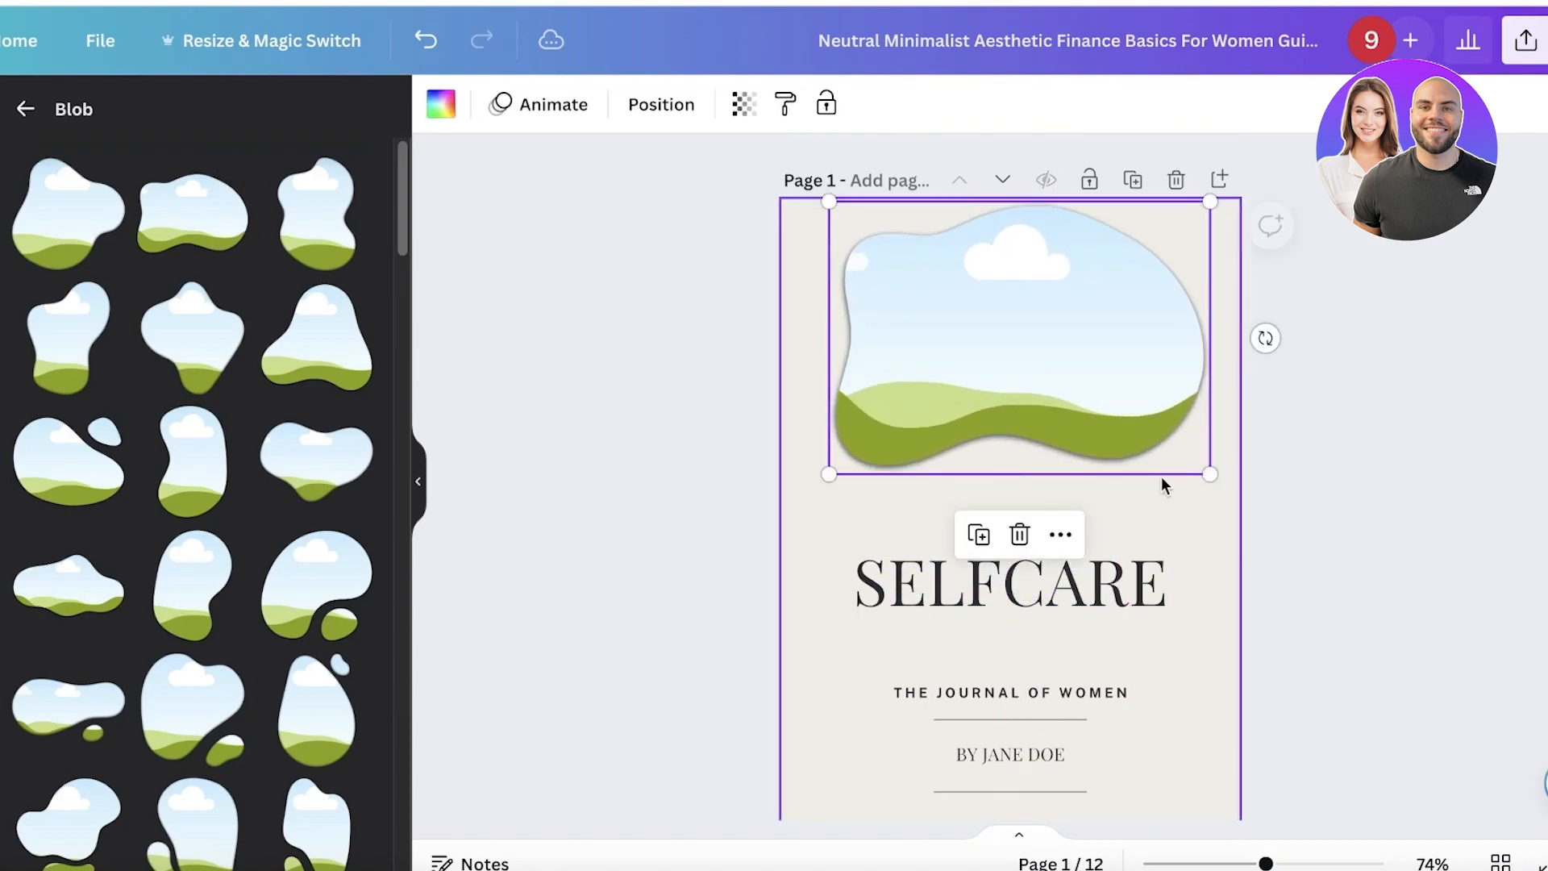
Step: Enlarge the blob frame further and position it so it runs off the cover's upper and left edges
left_click_drag(1064, 399, 1002, 398)
left_click_drag(907, 381, 861, 329)
left_click_drag(1099, 421, 1175, 449)
left_click_drag(1057, 412, 1047, 393)
left_click(1482, 353)
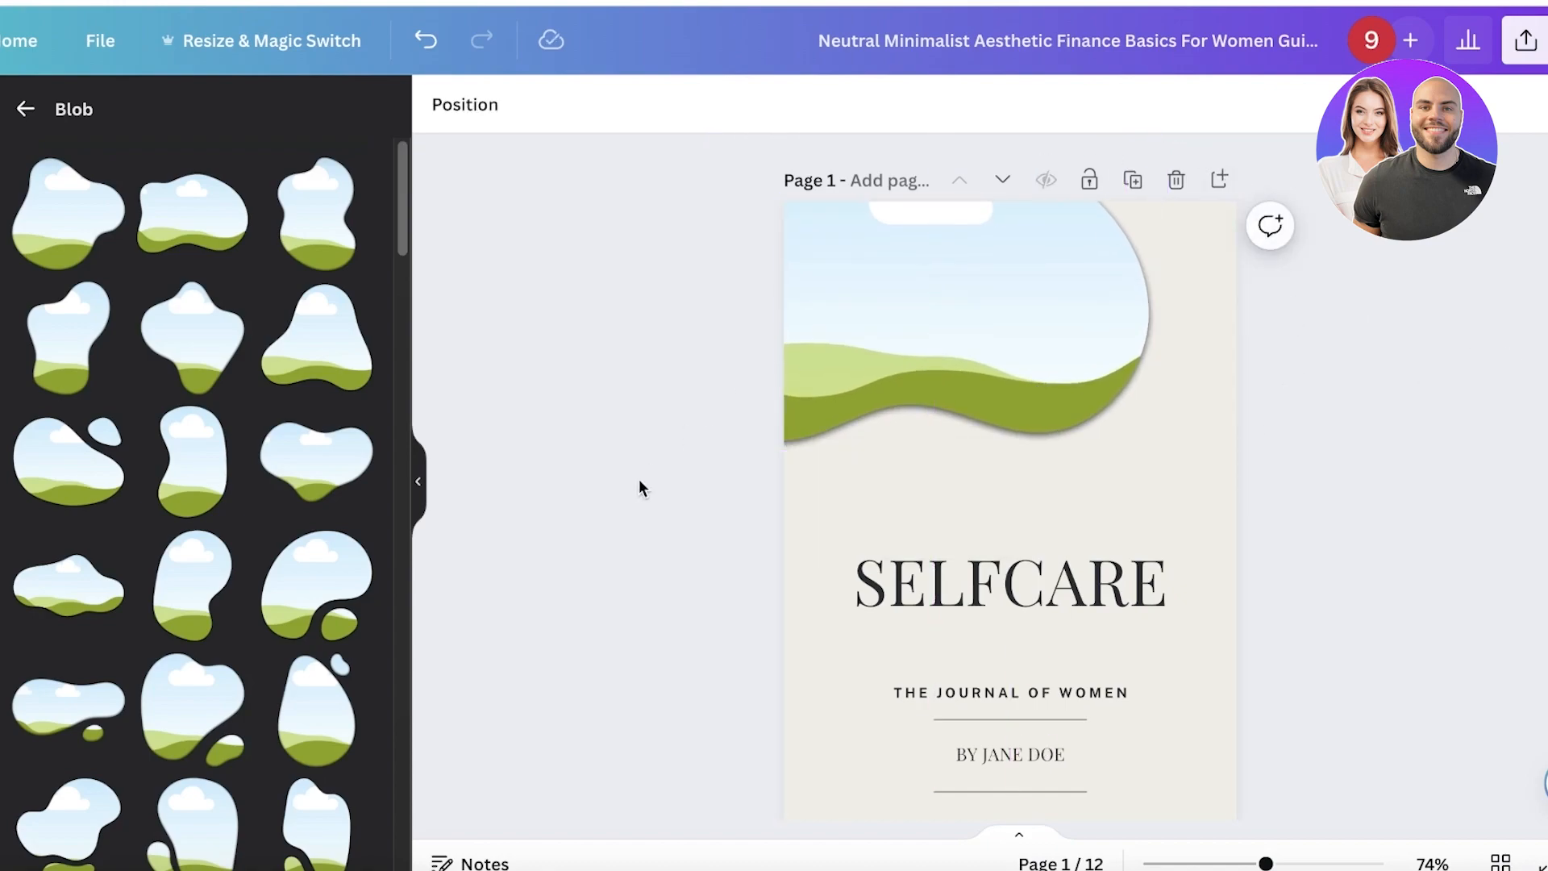
Step: Look through the lines and basic shapes in the Shapes collection of the elements library
left_click(25, 109)
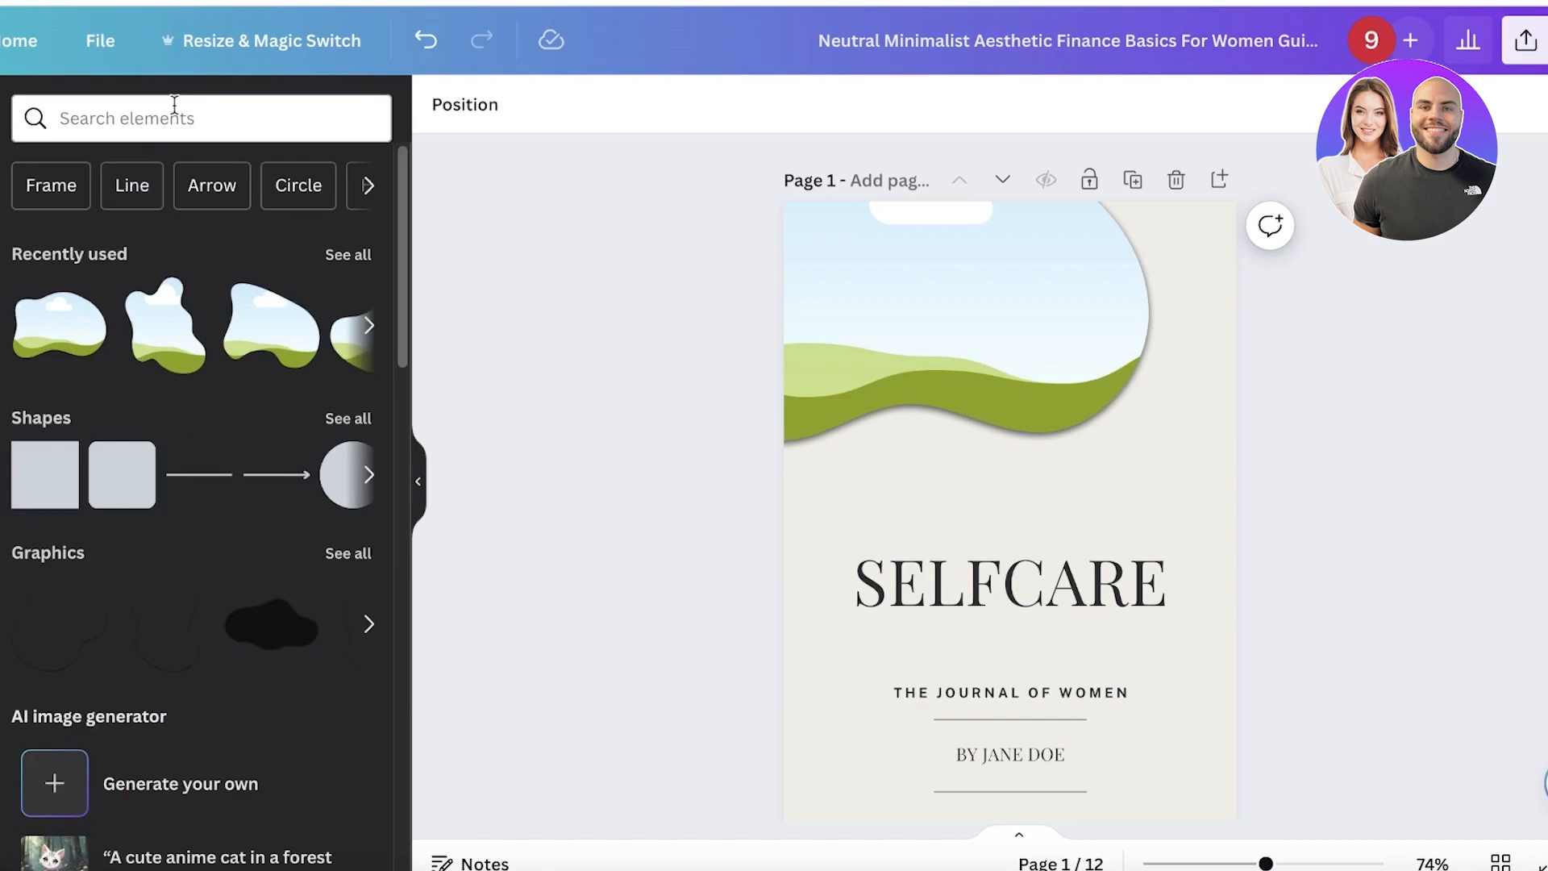
left_click(126, 140)
left_click(539, 355)
left_click(337, 423)
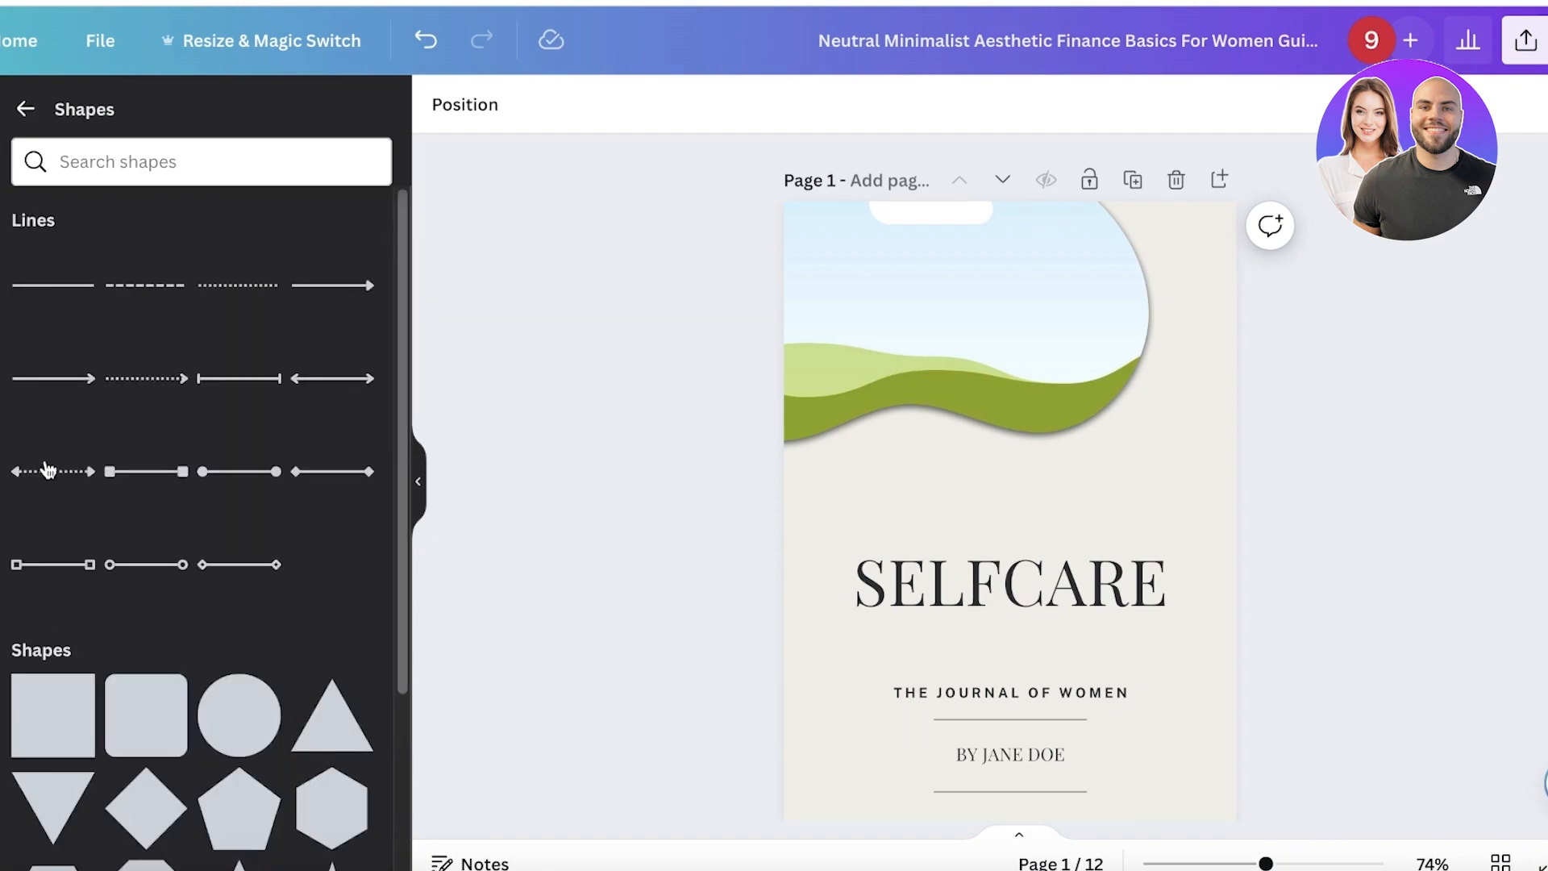
scroll(137, 581, "down", 9)
scroll(132, 576, "up", 10)
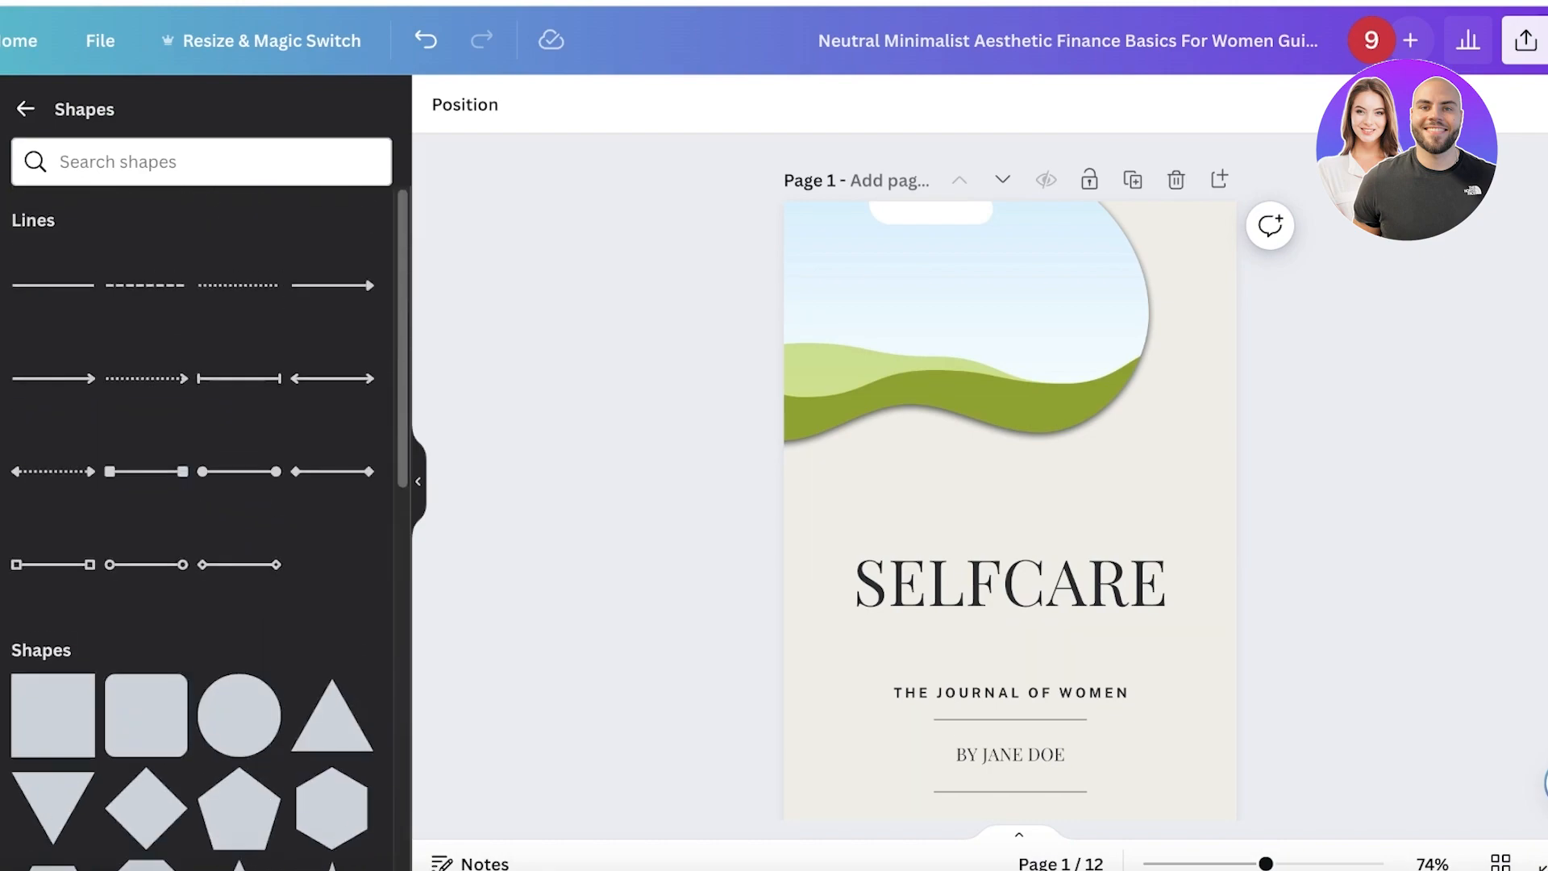
Step: Search the elements library for "lines" and show only the graphics results
left_click(26, 109)
left_click(100, 118)
type("lines")
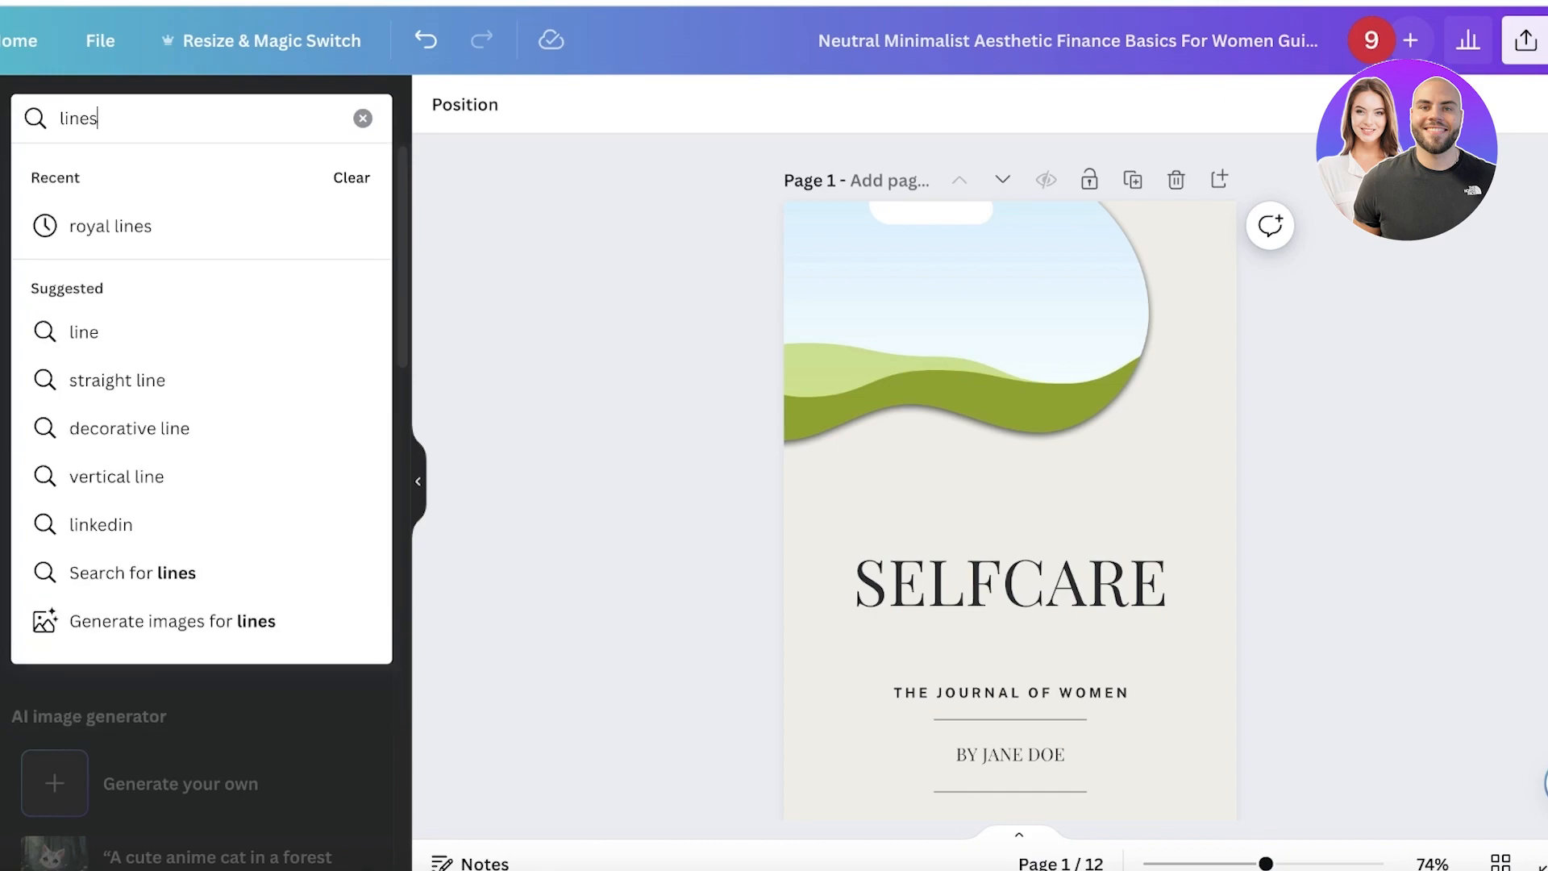
key("Return")
left_click(346, 444)
Step: Look through the "lines" graphics results for a decorative line pattern that suits the cover
scroll(309, 484, "down", 4)
scroll(308, 484, "up", 5)
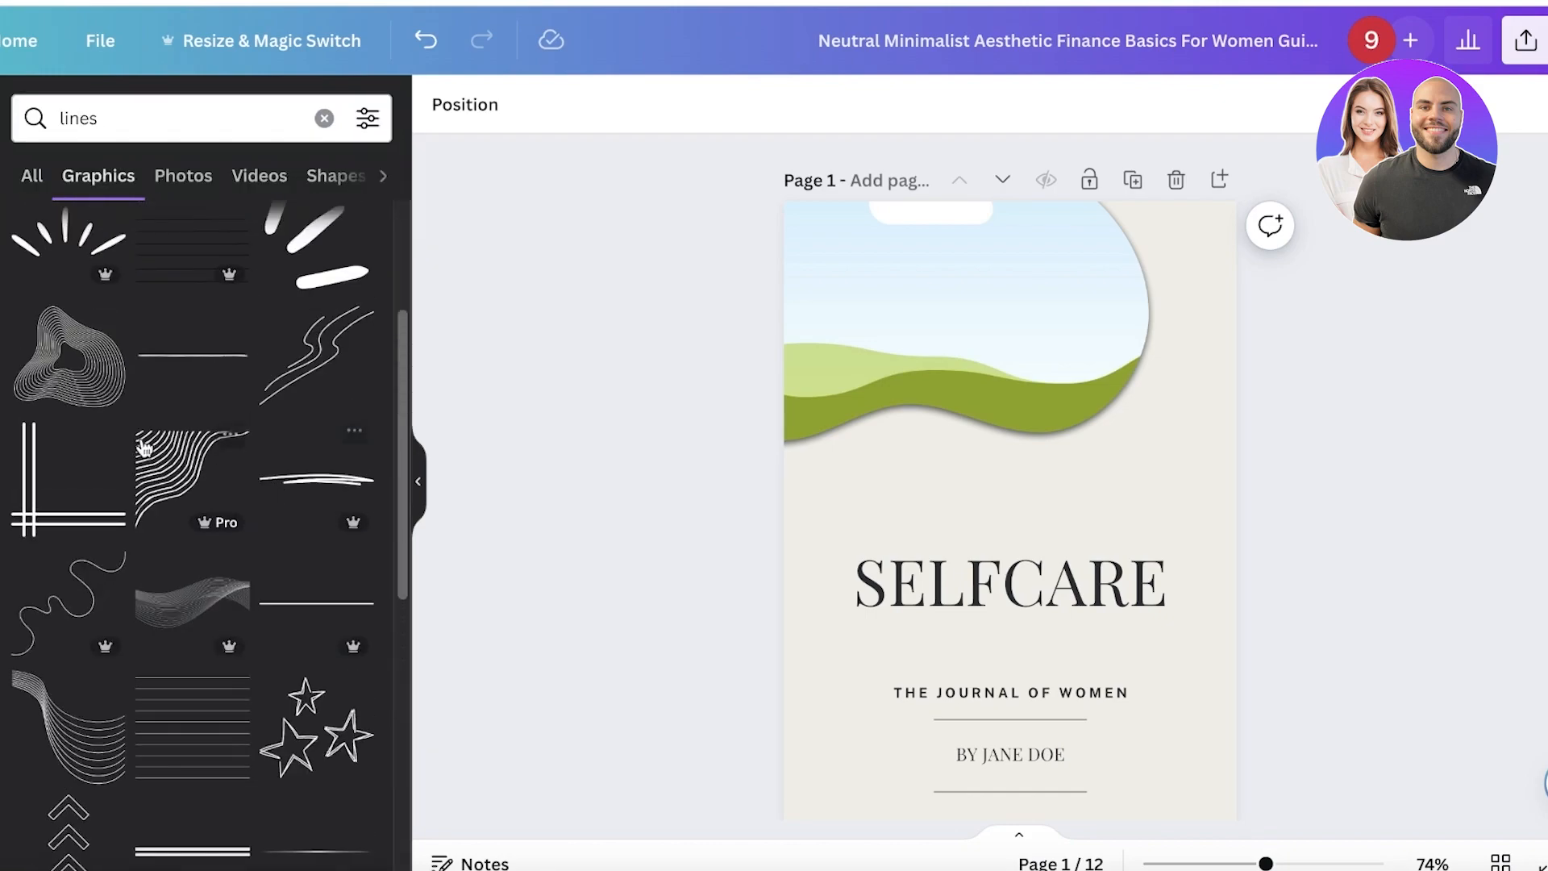
scroll(140, 448, "down", 4)
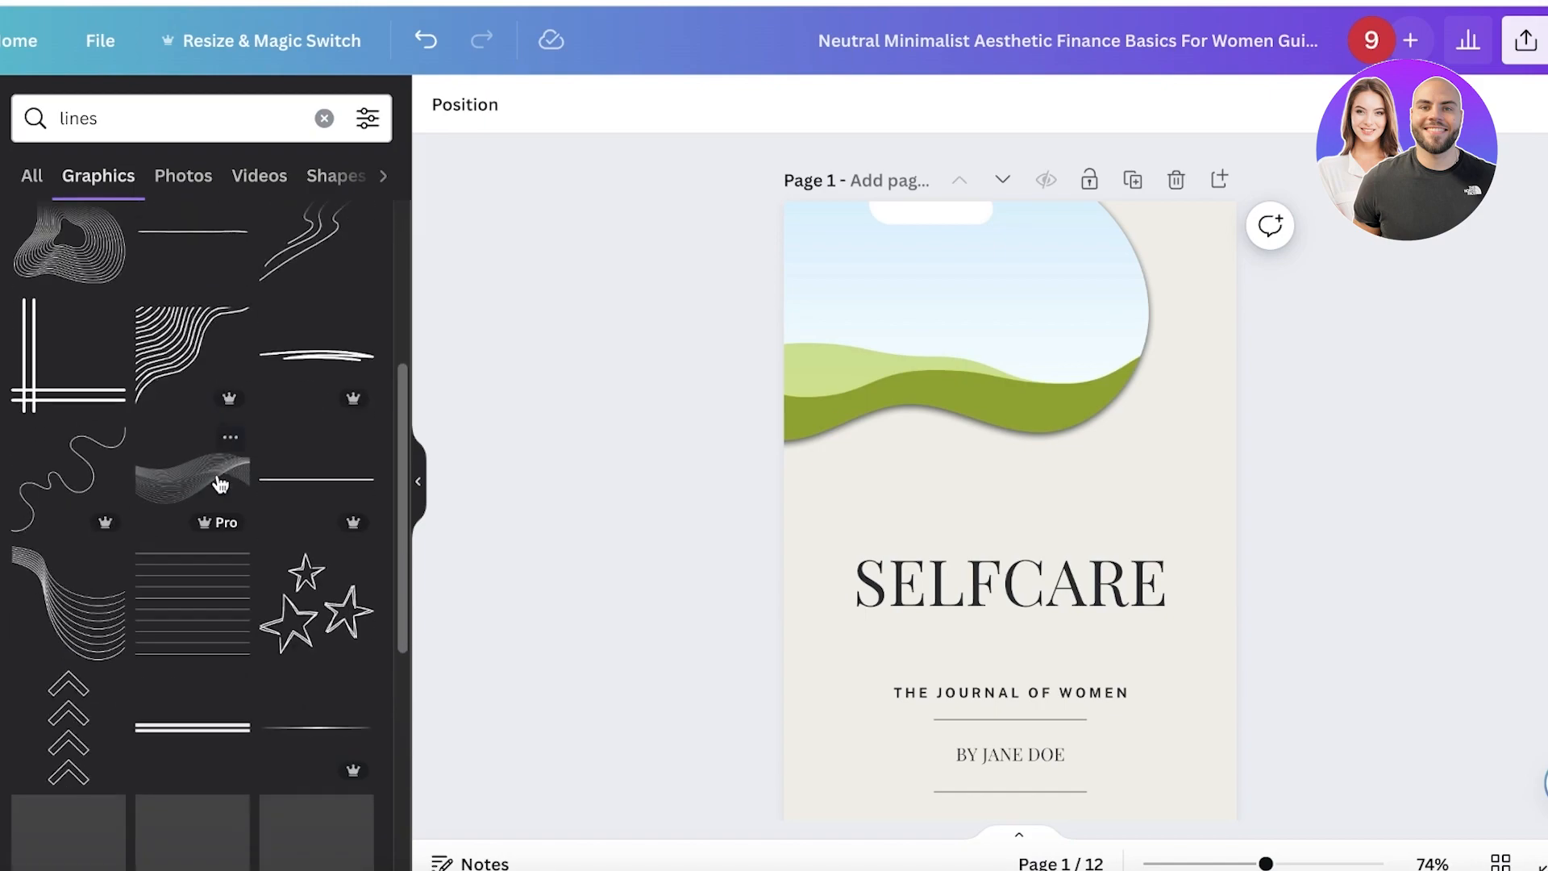
scroll(242, 536, "down", 3)
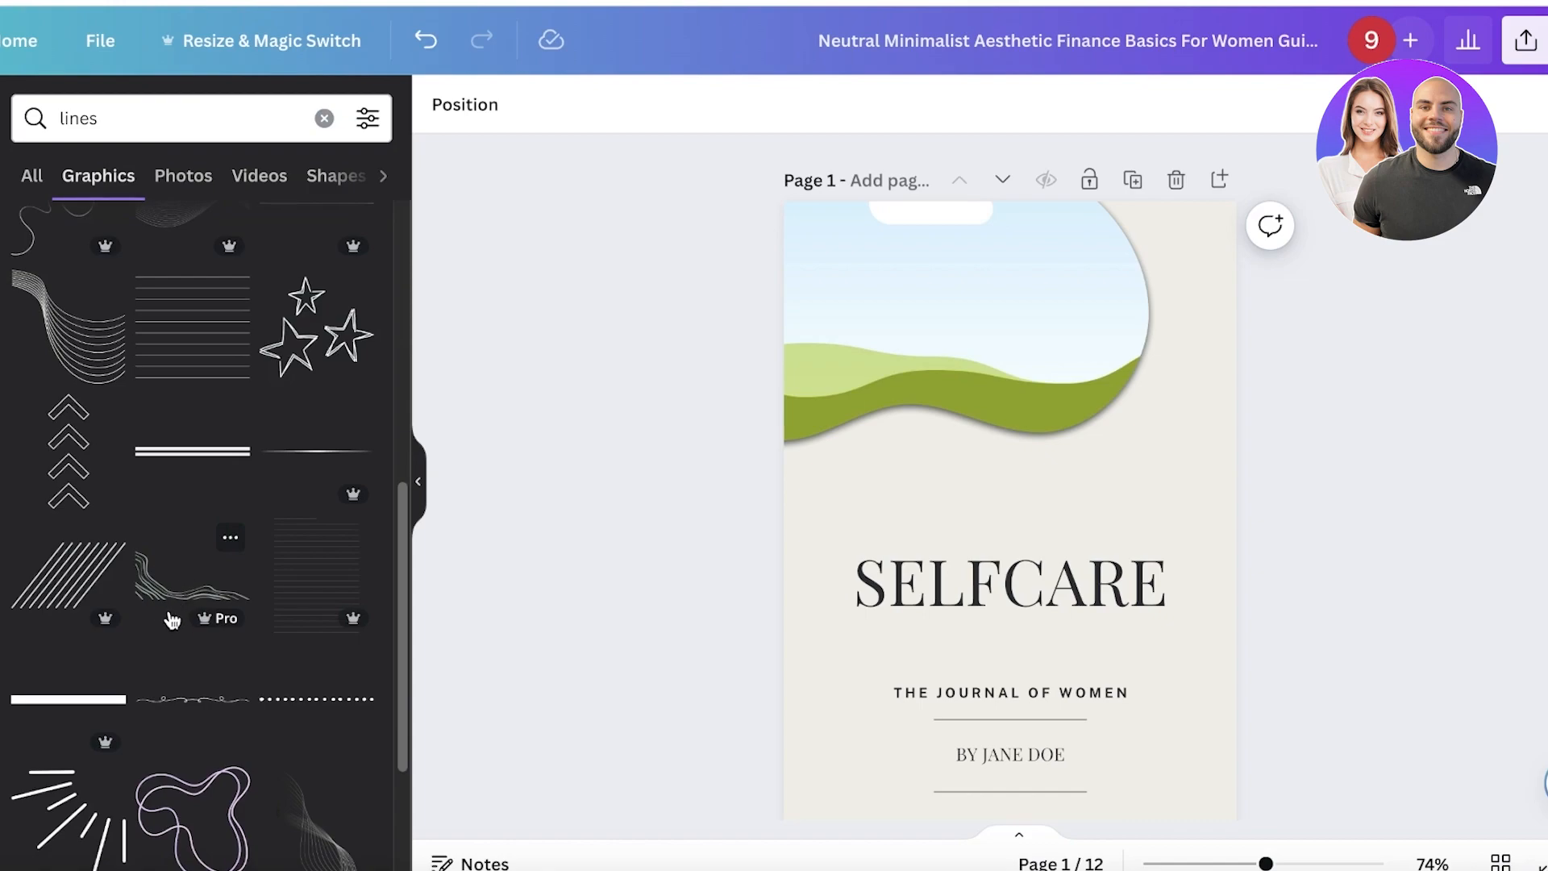
scroll(180, 601, "down", 10)
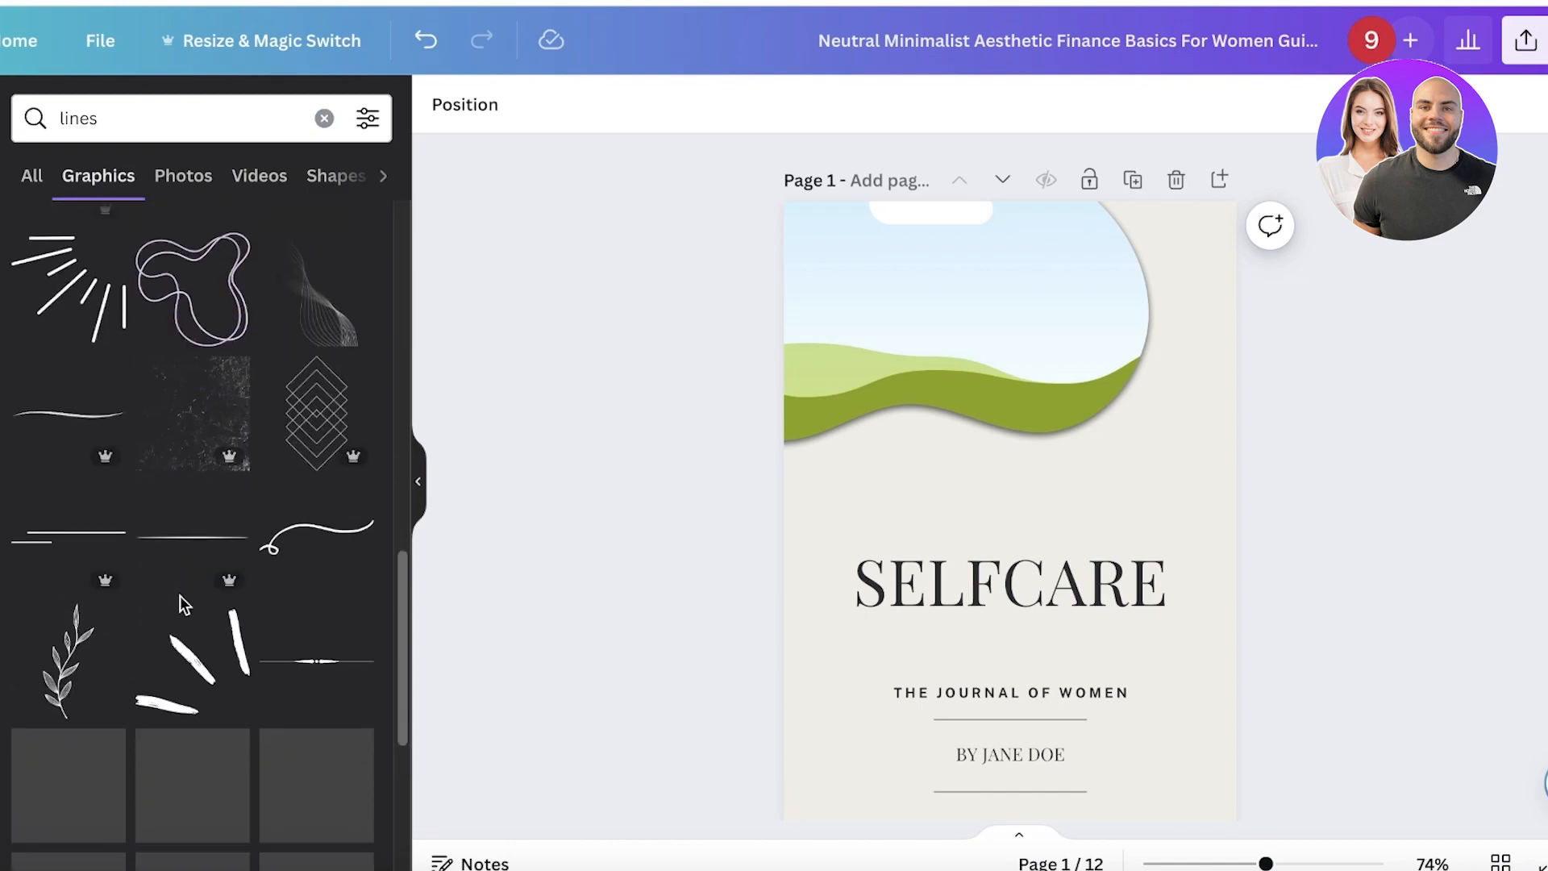
left_click(48, 116)
left_click(477, 333)
scroll(169, 562, "down", 1)
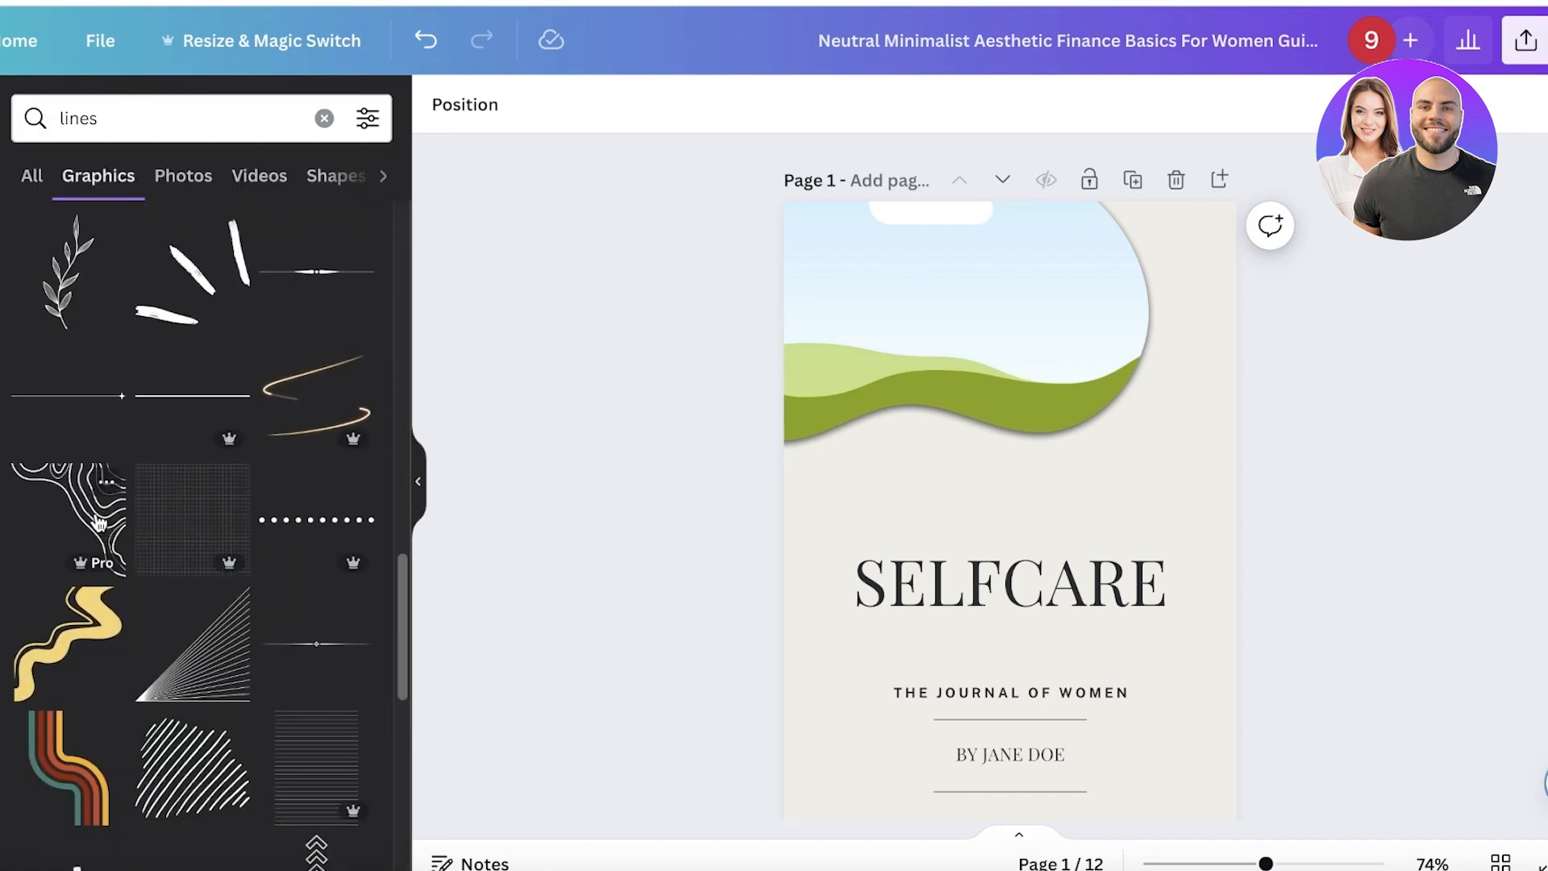
scroll(121, 518, "down", 3)
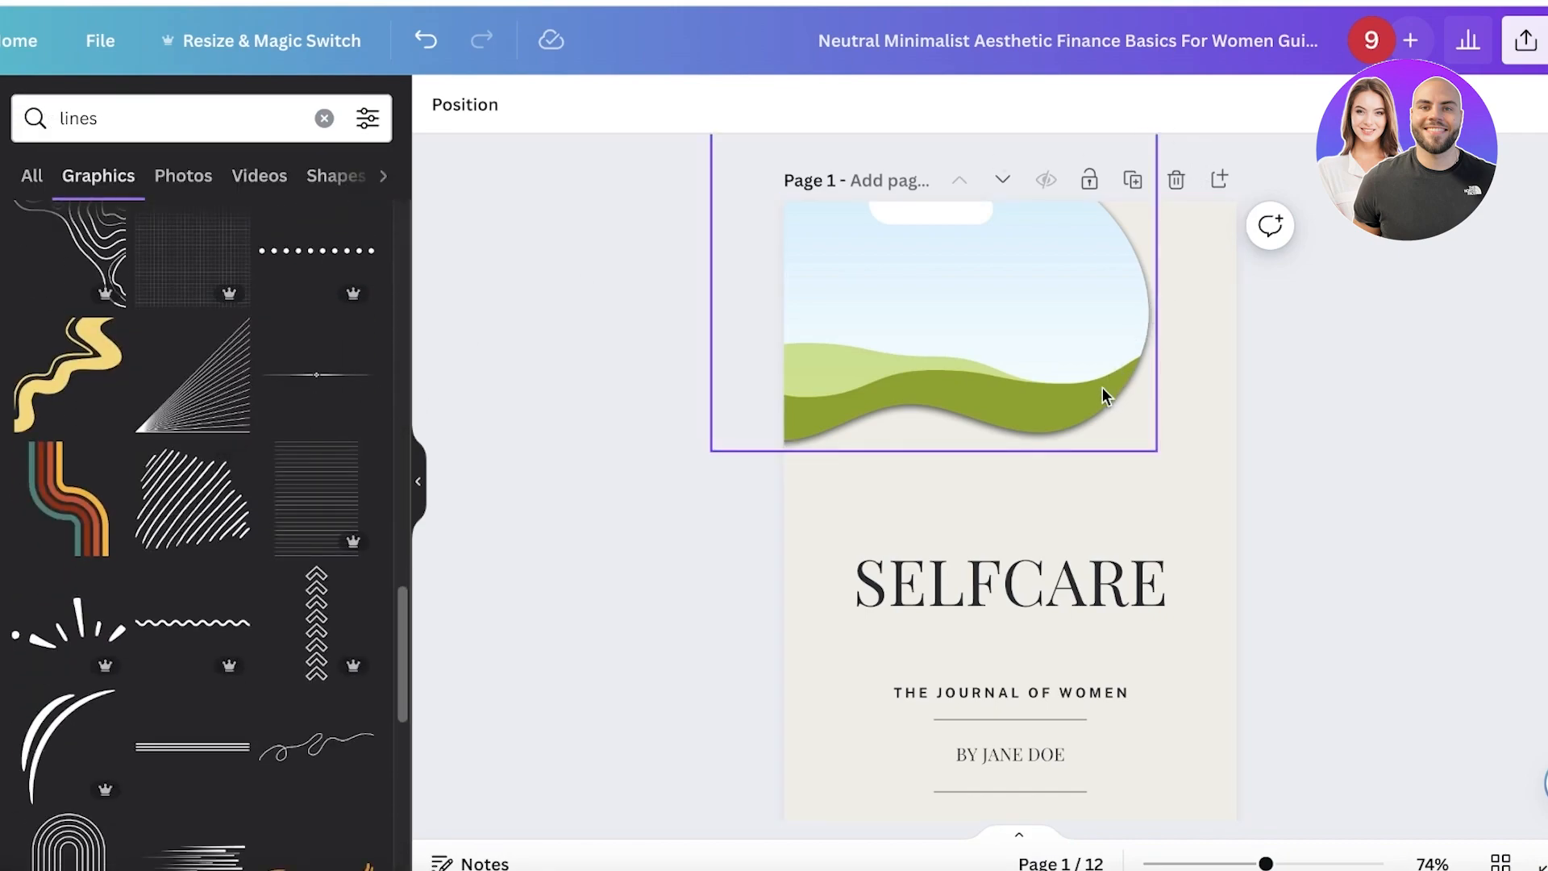
scroll(163, 625, "down", 4)
scroll(163, 617, "down", 3)
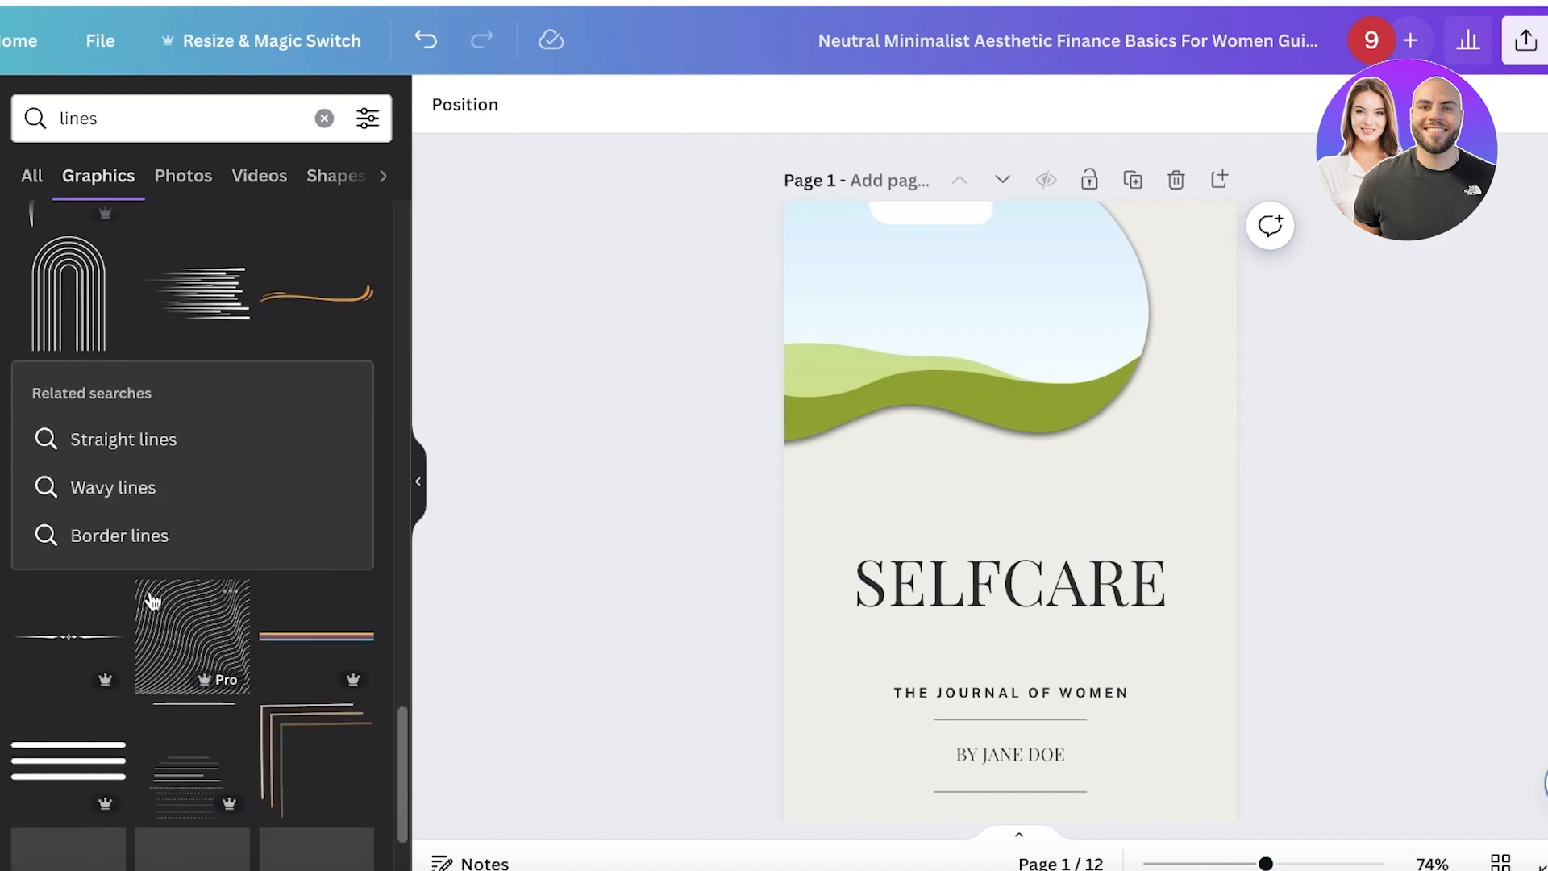
scroll(194, 612, "down", 1)
scroll(196, 613, "down", 8)
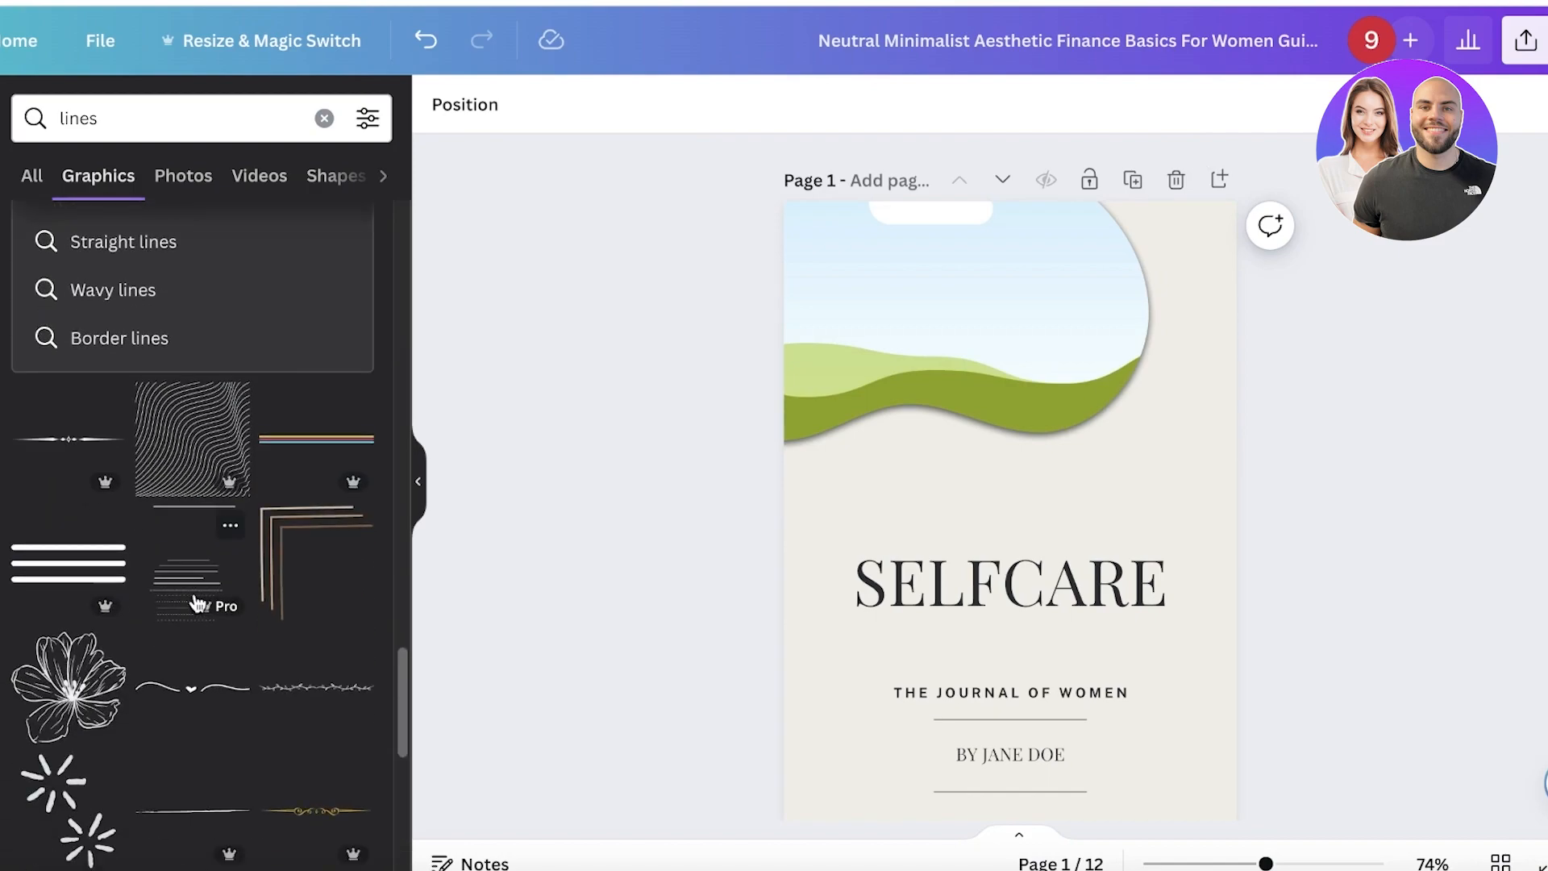
Step: Search the graphics for "swiglly lines" and insert the flowing graphic of parallel curved lines on the cover
left_click(57, 122)
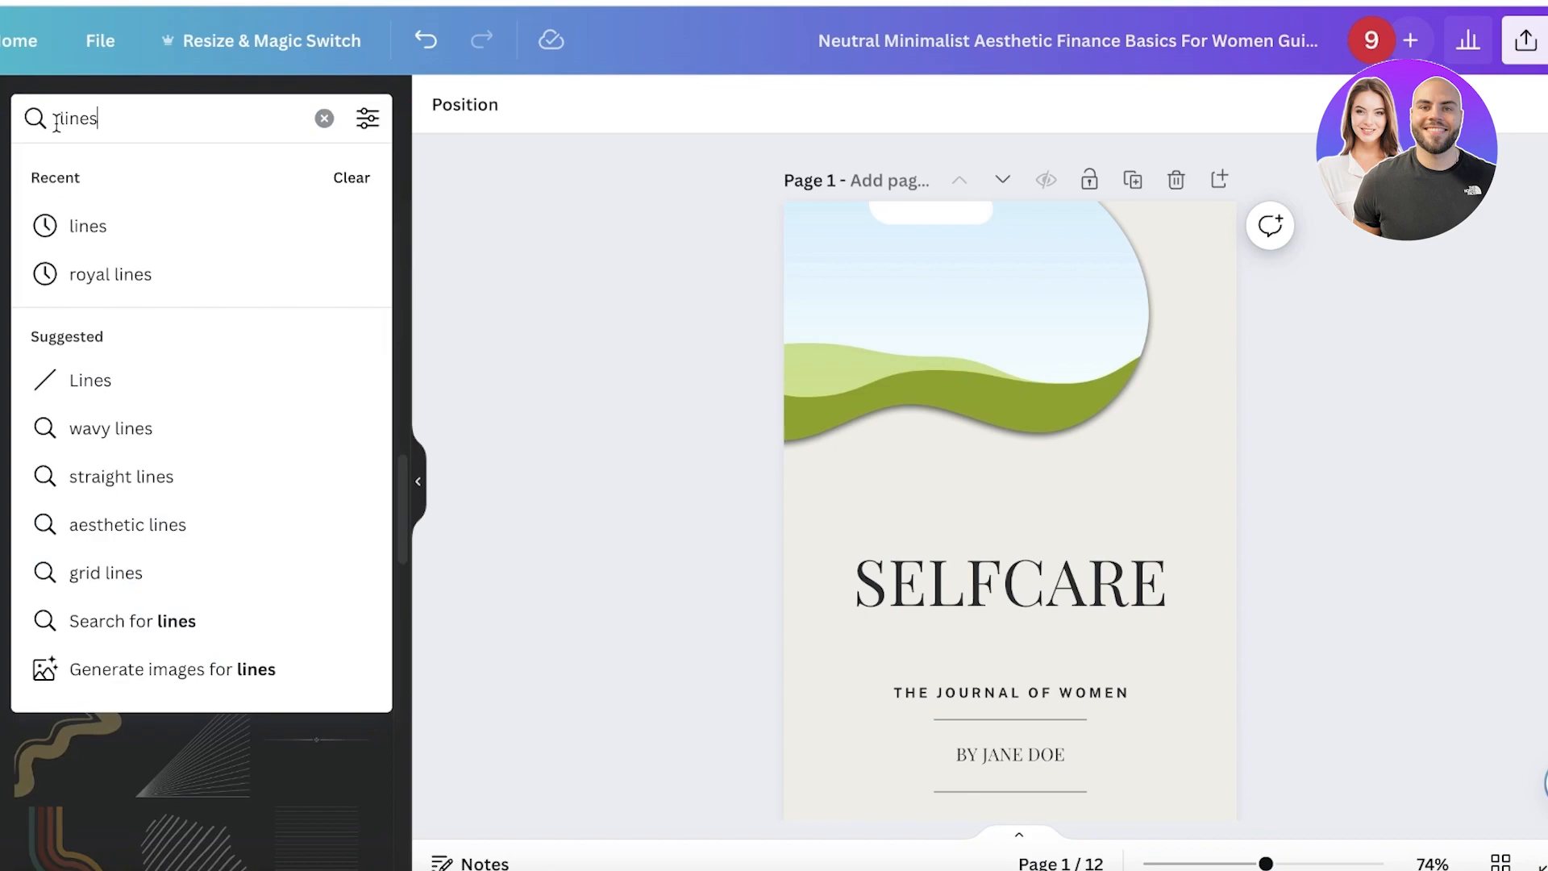
left_click(65, 118)
type("swigly")
key("Return")
scroll(254, 405, "down", 8)
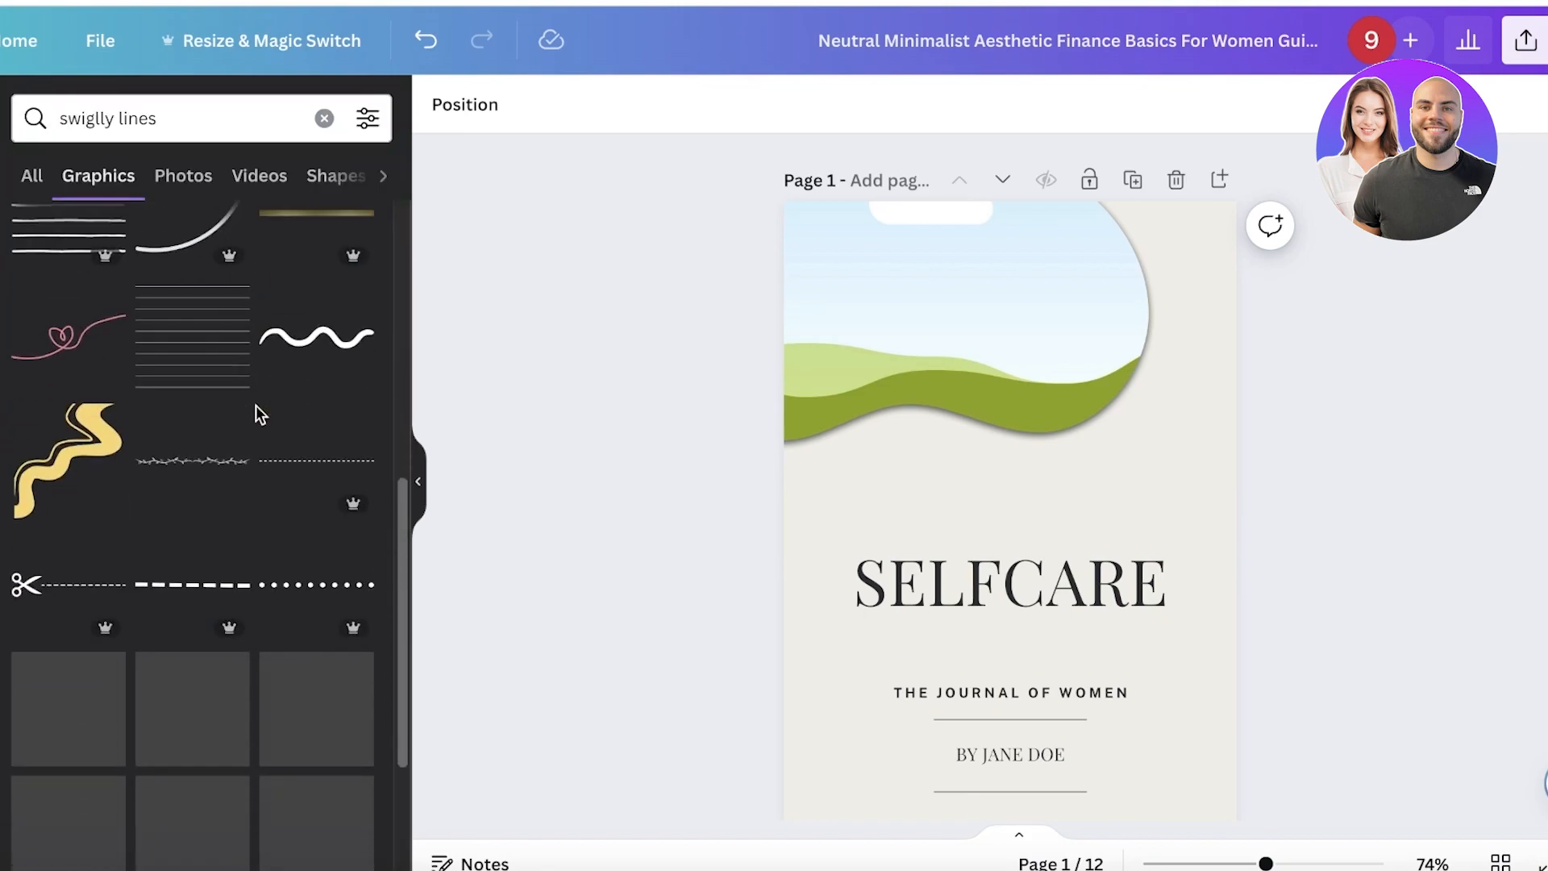
scroll(146, 270, "down", 4)
scroll(193, 306, "up", 3)
left_click(193, 290)
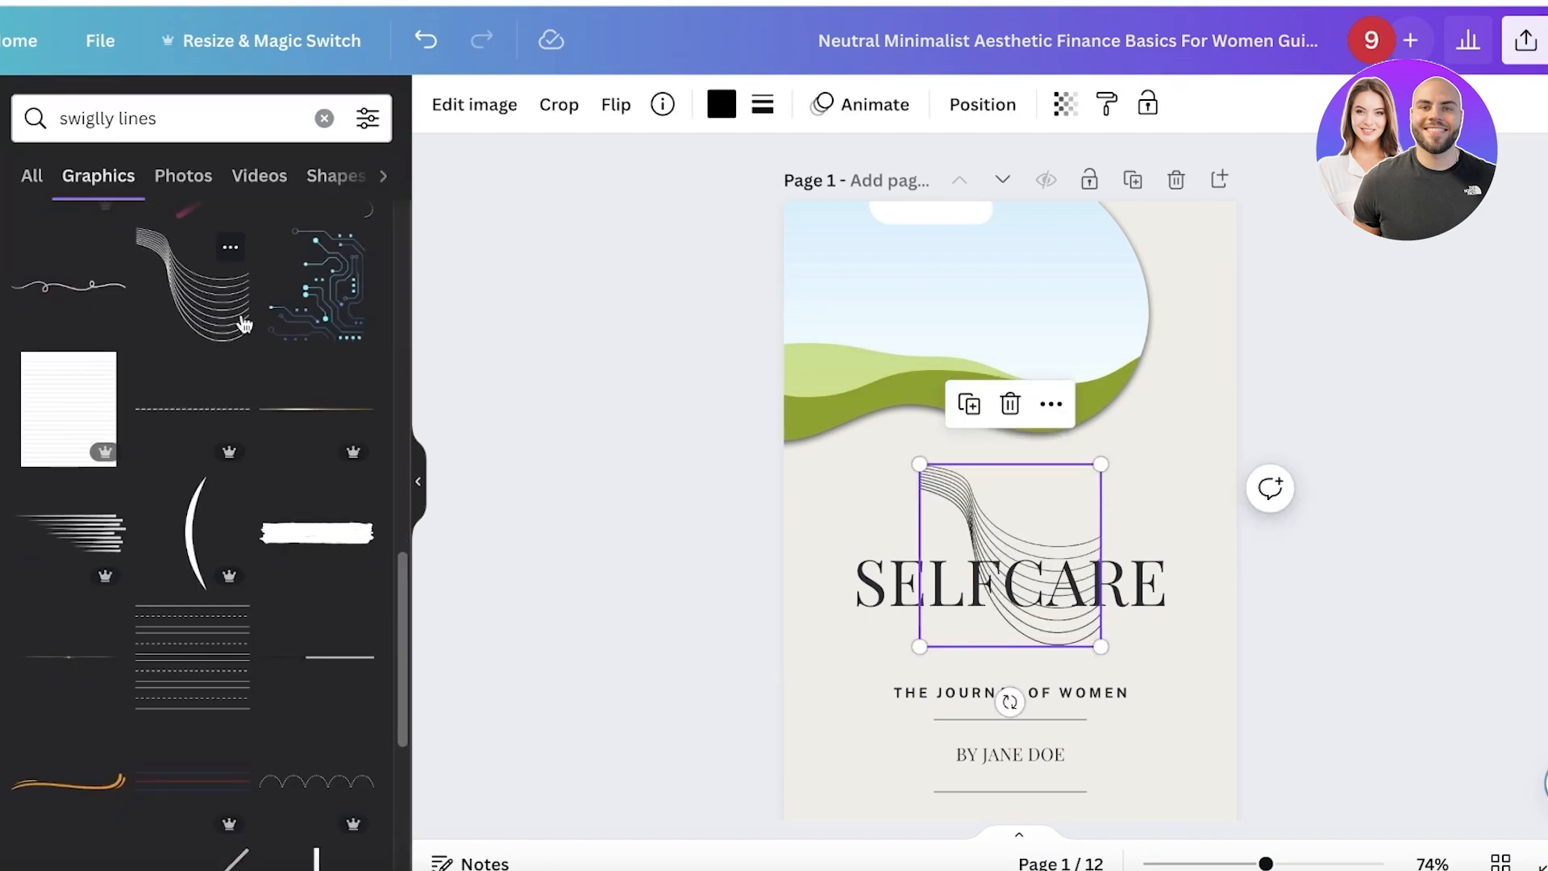
Step: Move the curved-lines graphic over the blob frame, rotate it about a quarter turn and enlarge it across the upper cover
mouse_move(959, 500)
left_mouse_down()
mouse_move(1047, 425)
mouse_move(1094, 305)
mouse_move(1054, 302)
left_mouse_up()
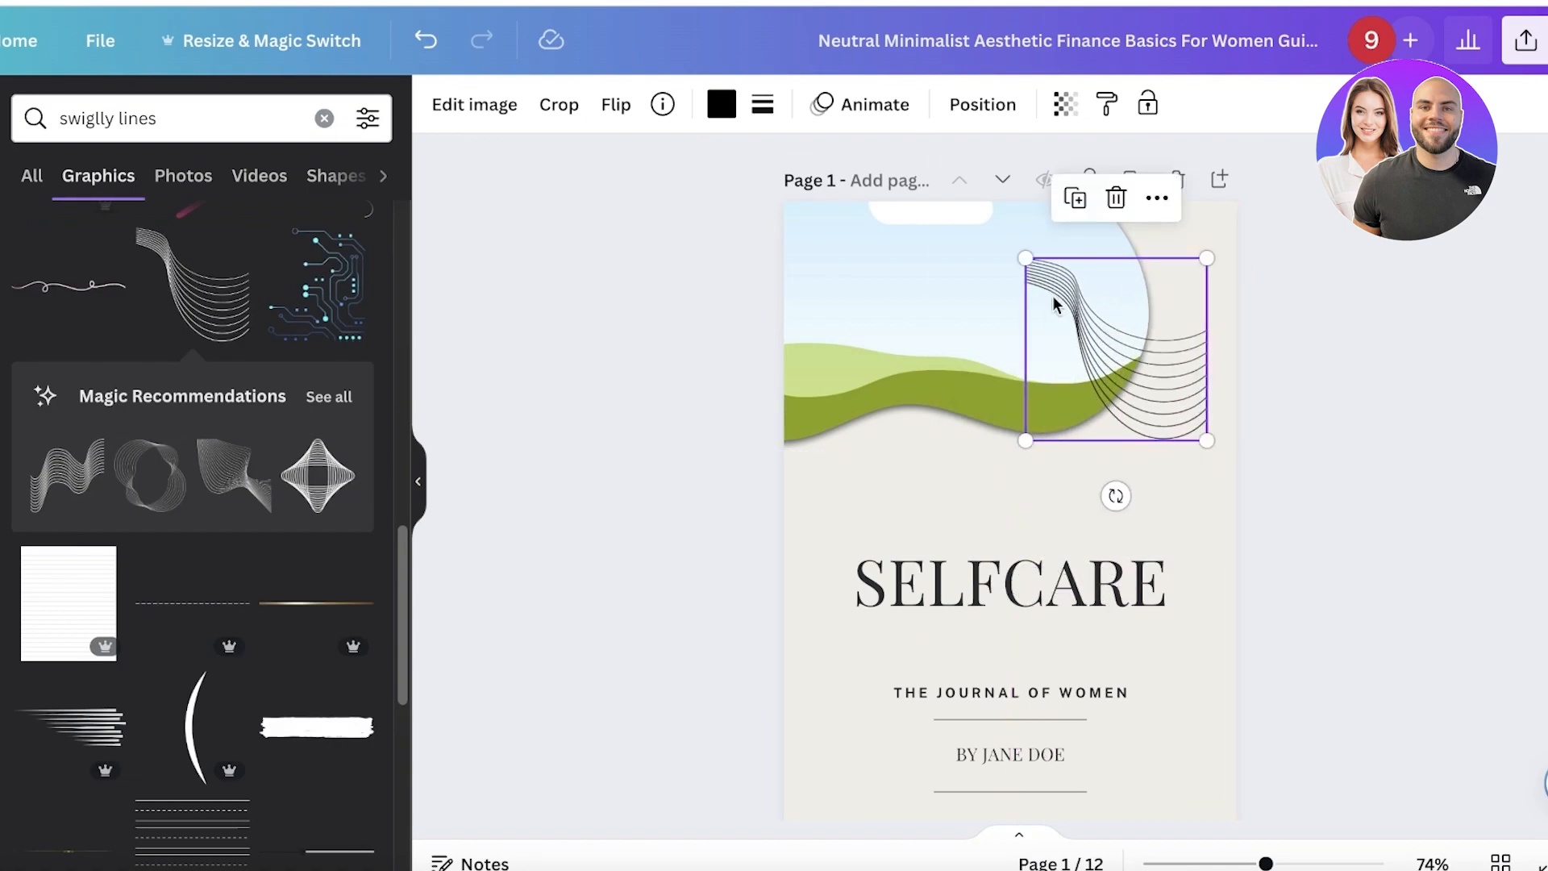
mouse_move(1116, 495)
left_mouse_down()
mouse_move(857, 366)
mouse_move(868, 325)
mouse_move(1542, 347)
mouse_move(1542, 365)
left_mouse_up()
mouse_move(1165, 325)
left_mouse_down()
mouse_move(1153, 259)
mouse_move(923, 259)
mouse_move(955, 336)
mouse_move(1247, 269)
mouse_move(1169, 287)
left_mouse_up()
mouse_move(1010, 384)
left_mouse_down()
mouse_move(715, 567)
mouse_move(787, 613)
left_mouse_up()
left_click_drag(1054, 415, 1025, 359)
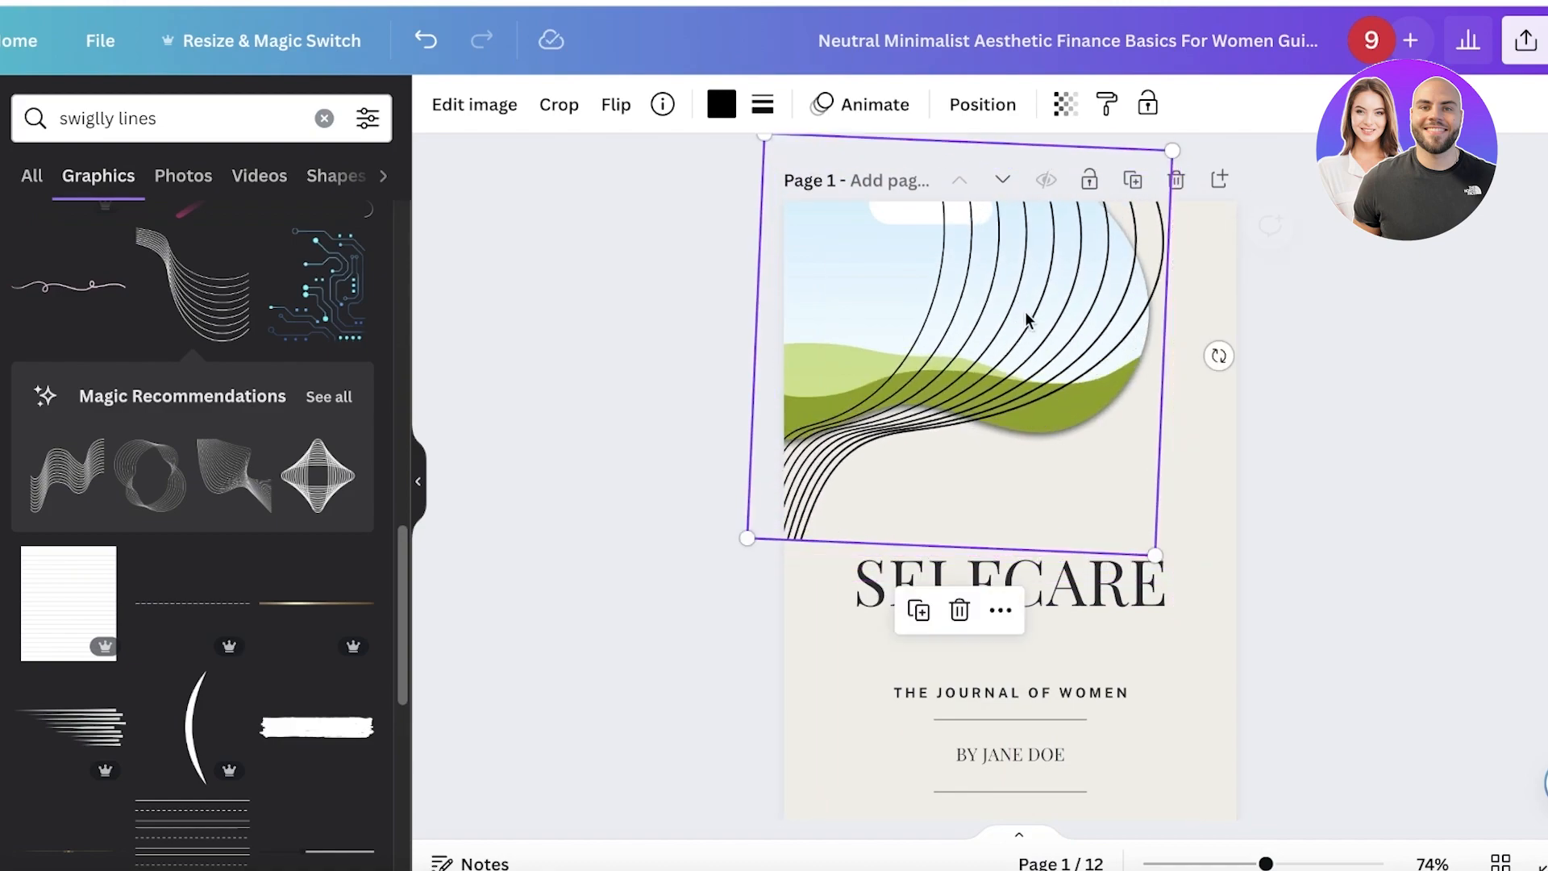
Step: Rotate the curved-lines graphic further and position it so its curves sweep below the blob frame and out to the cover's right edge
left_click_drag(1239, 352, 1223, 461)
left_click_drag(976, 349, 1016, 380)
left_click_drag(1272, 270, 1341, 242)
mouse_move(1062, 300)
left_mouse_down()
mouse_move(1108, 290)
mouse_move(1061, 300)
left_mouse_up()
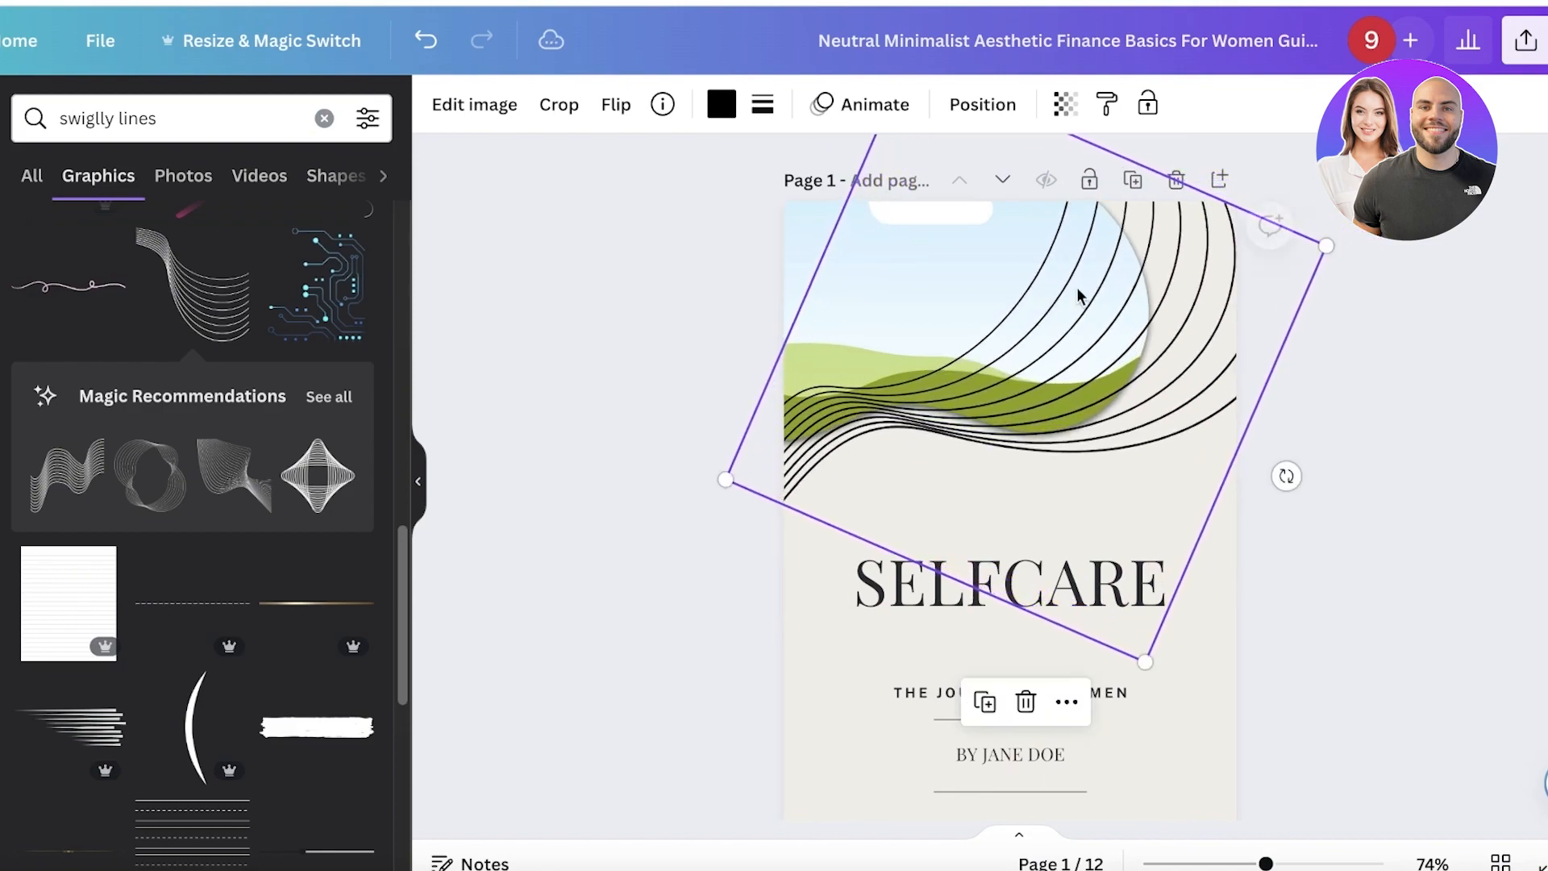
left_click(1518, 201)
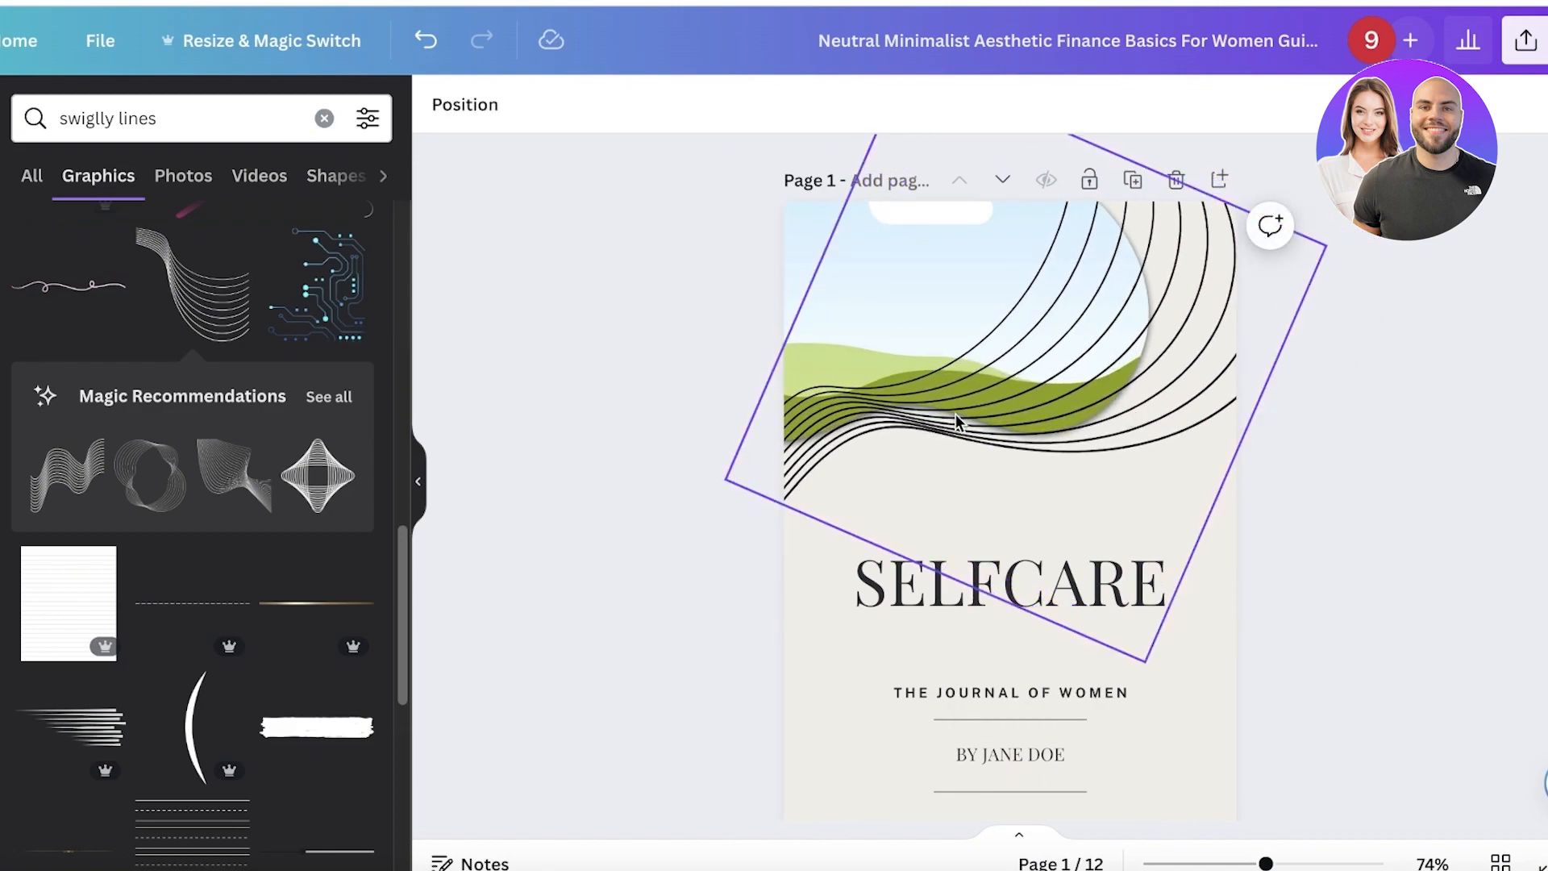
Step: Send the curved-lines graphic to the back, behind the blob frame
left_click(1156, 253)
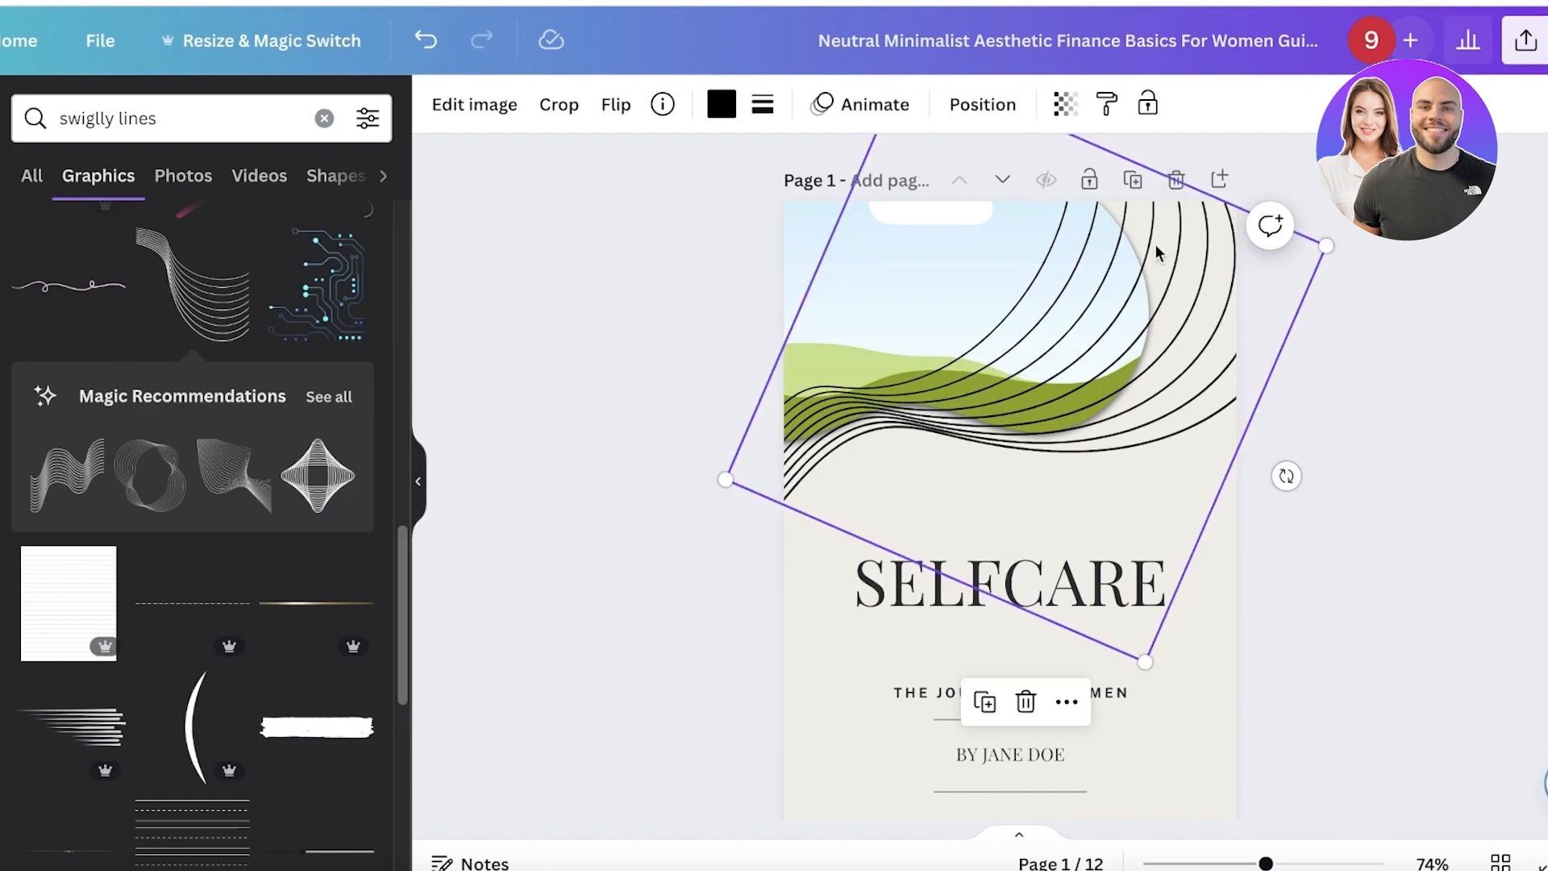
right_click(1156, 252)
mouse_move(1249, 539)
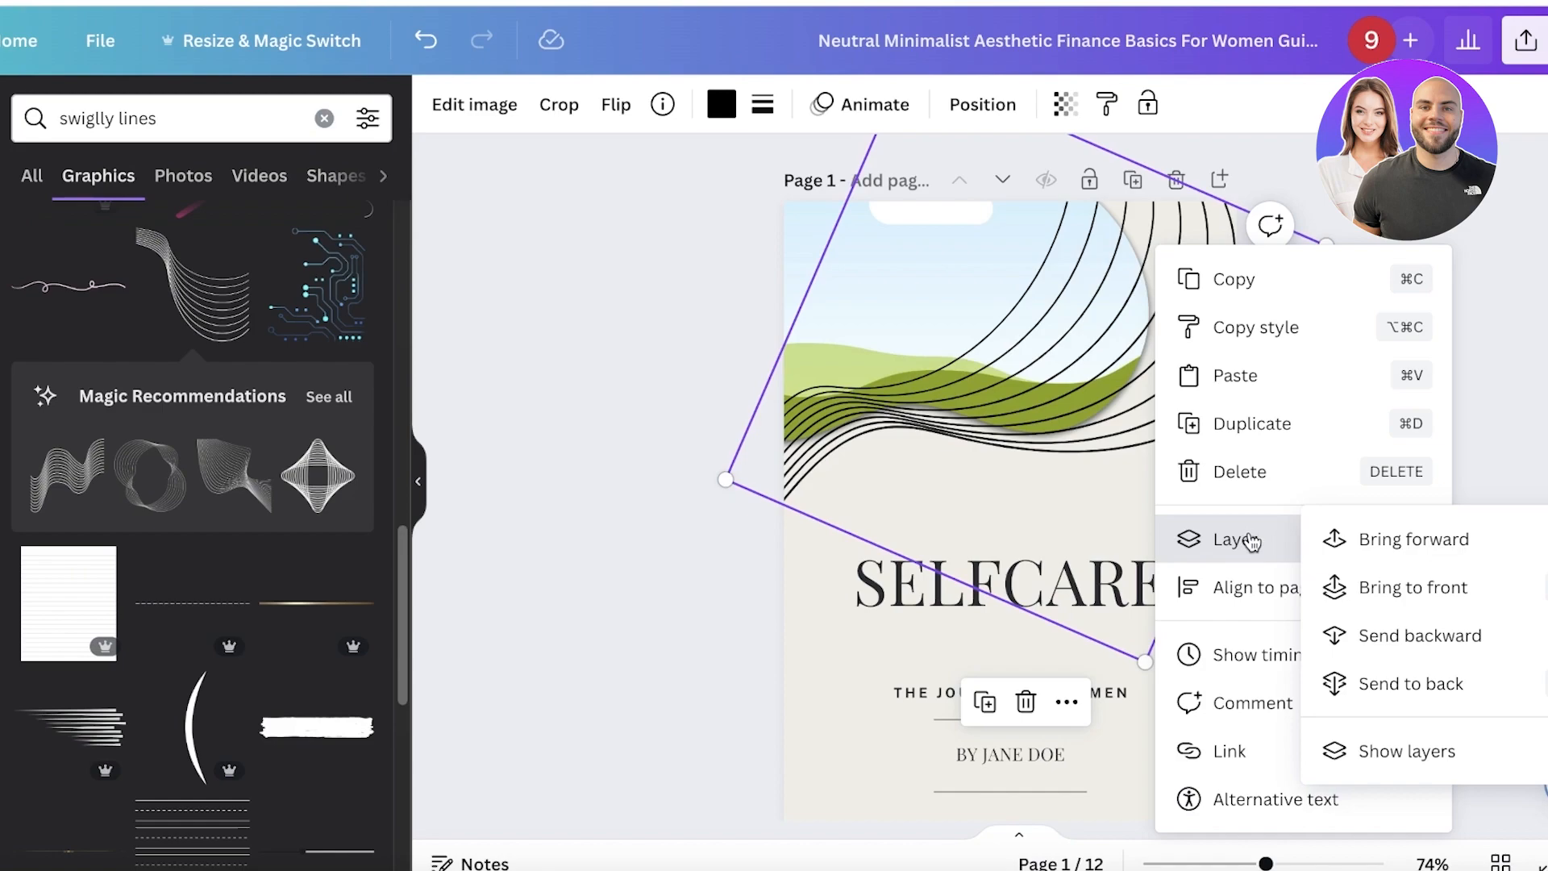
left_click(1432, 689)
left_click(1507, 467)
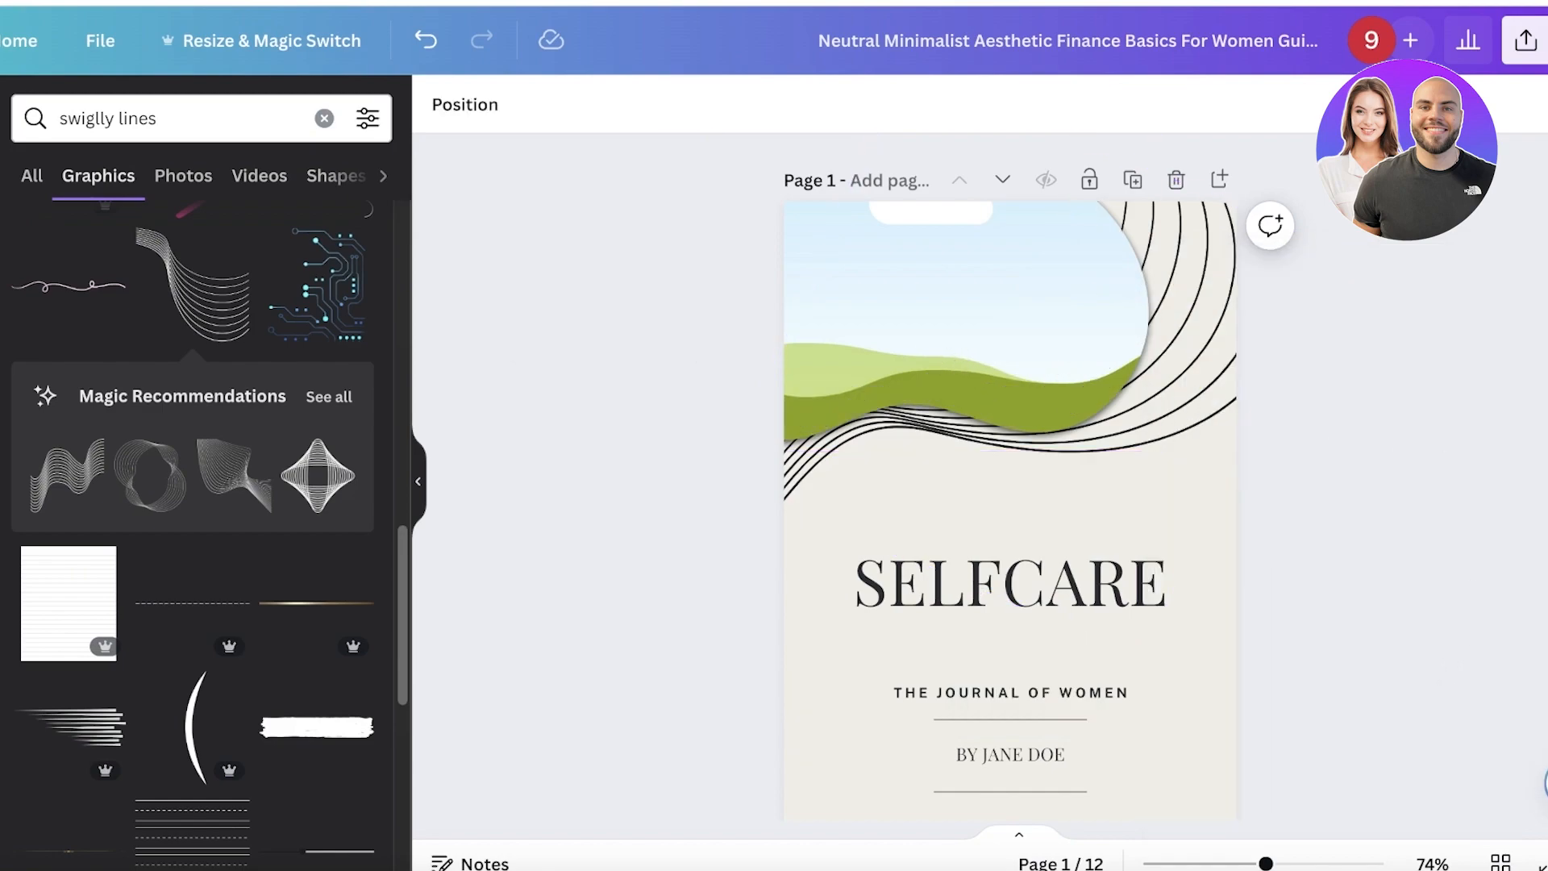
Step: Clear the lines search, then search the elements library for "selfcare" and show only the photo results
left_click(0, 202)
scroll(48, 347, "down", 2)
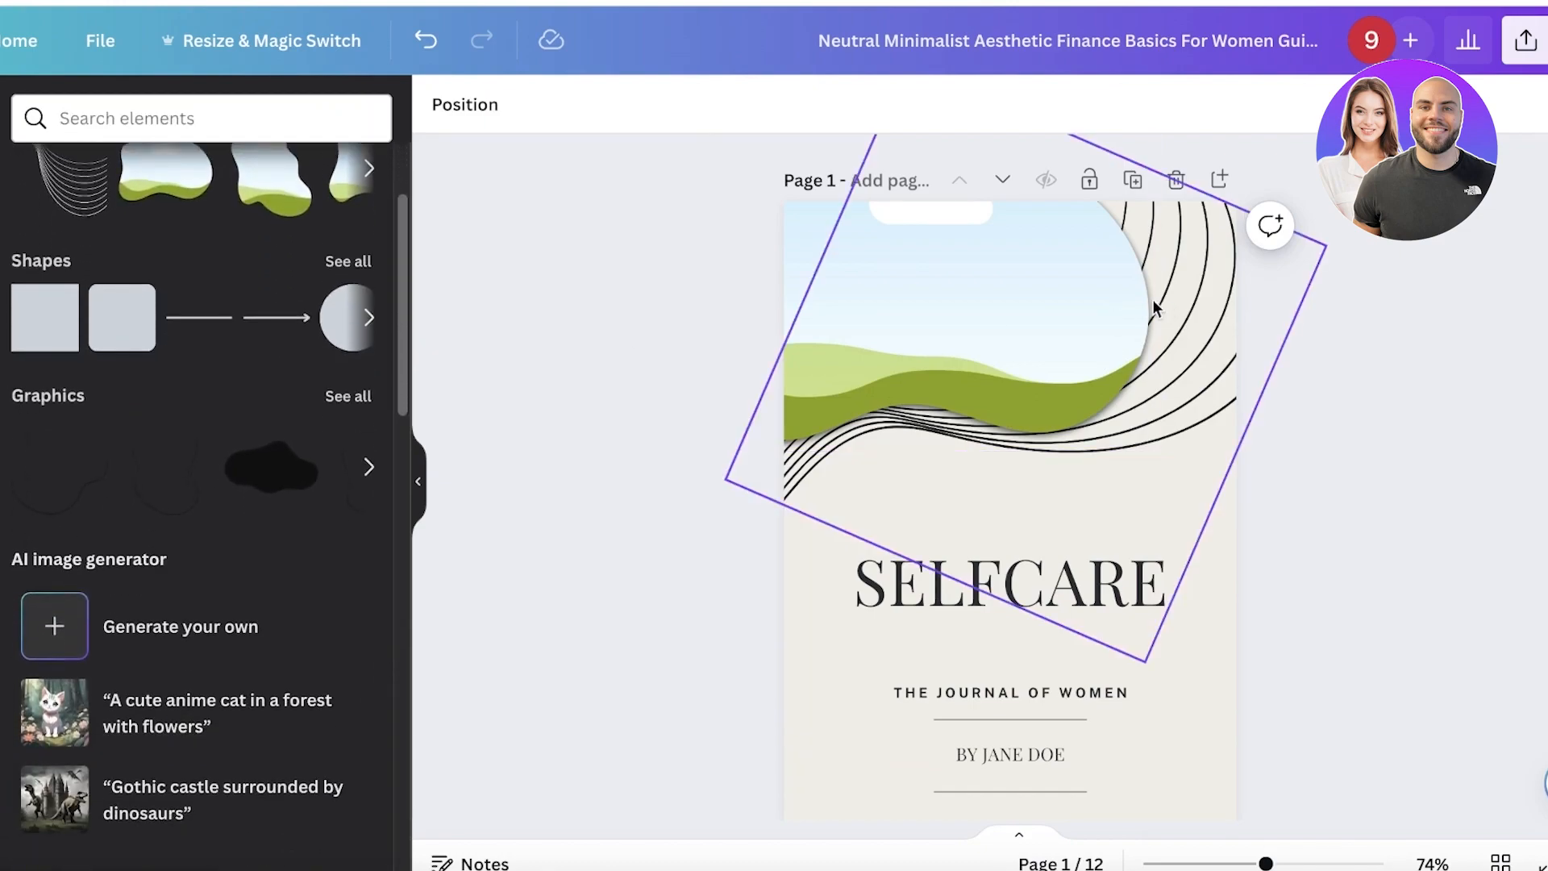
scroll(84, 423, "down", 1)
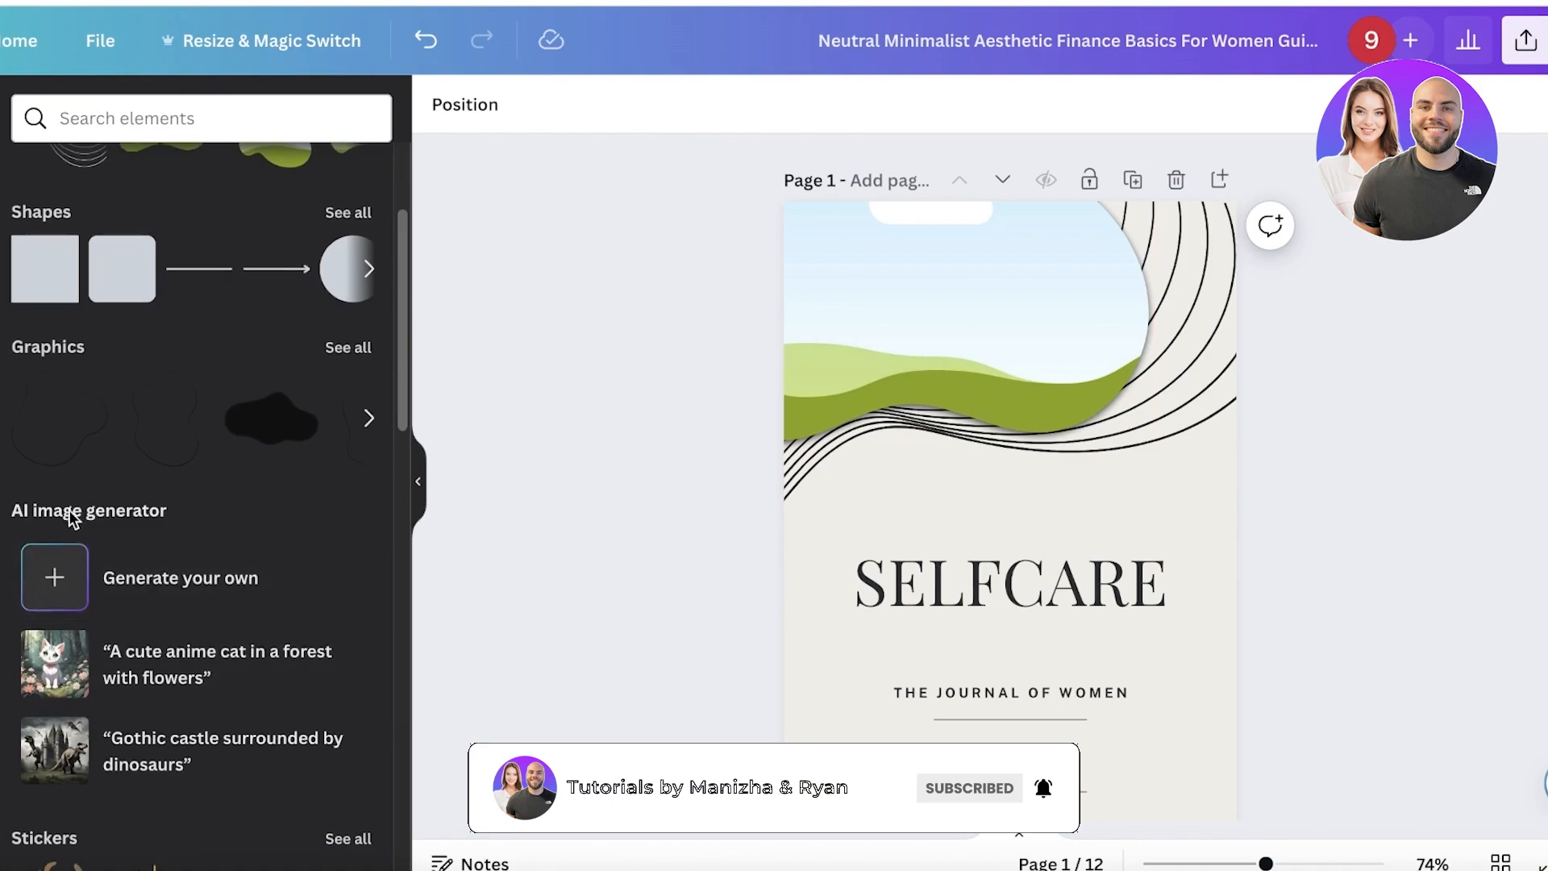
scroll(71, 512, "down", 2)
left_click(49, 416)
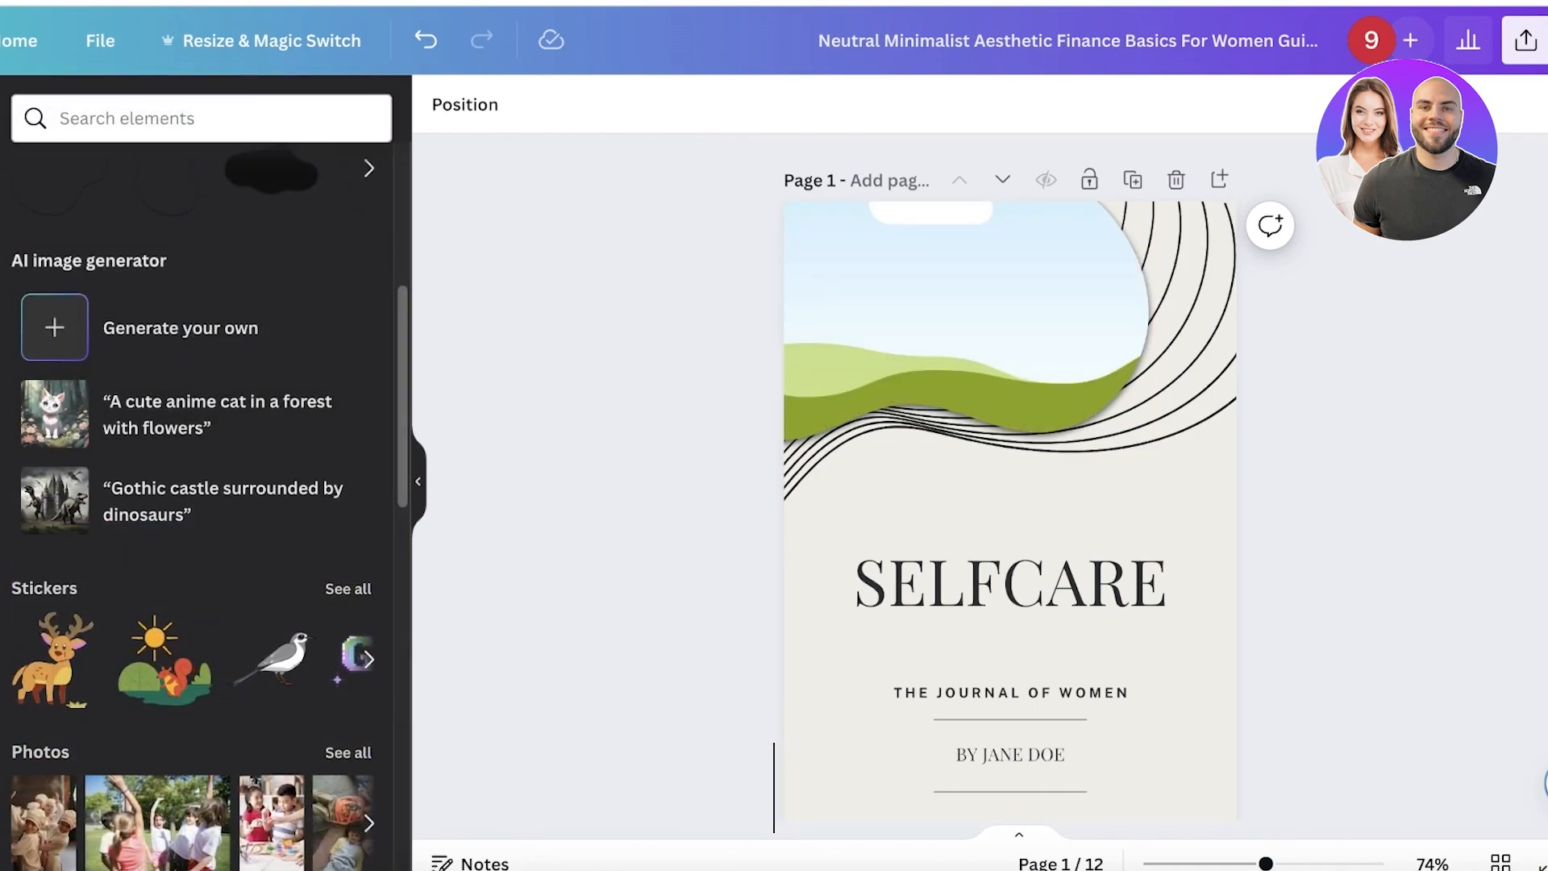
scroll(224, 234, "up", 5)
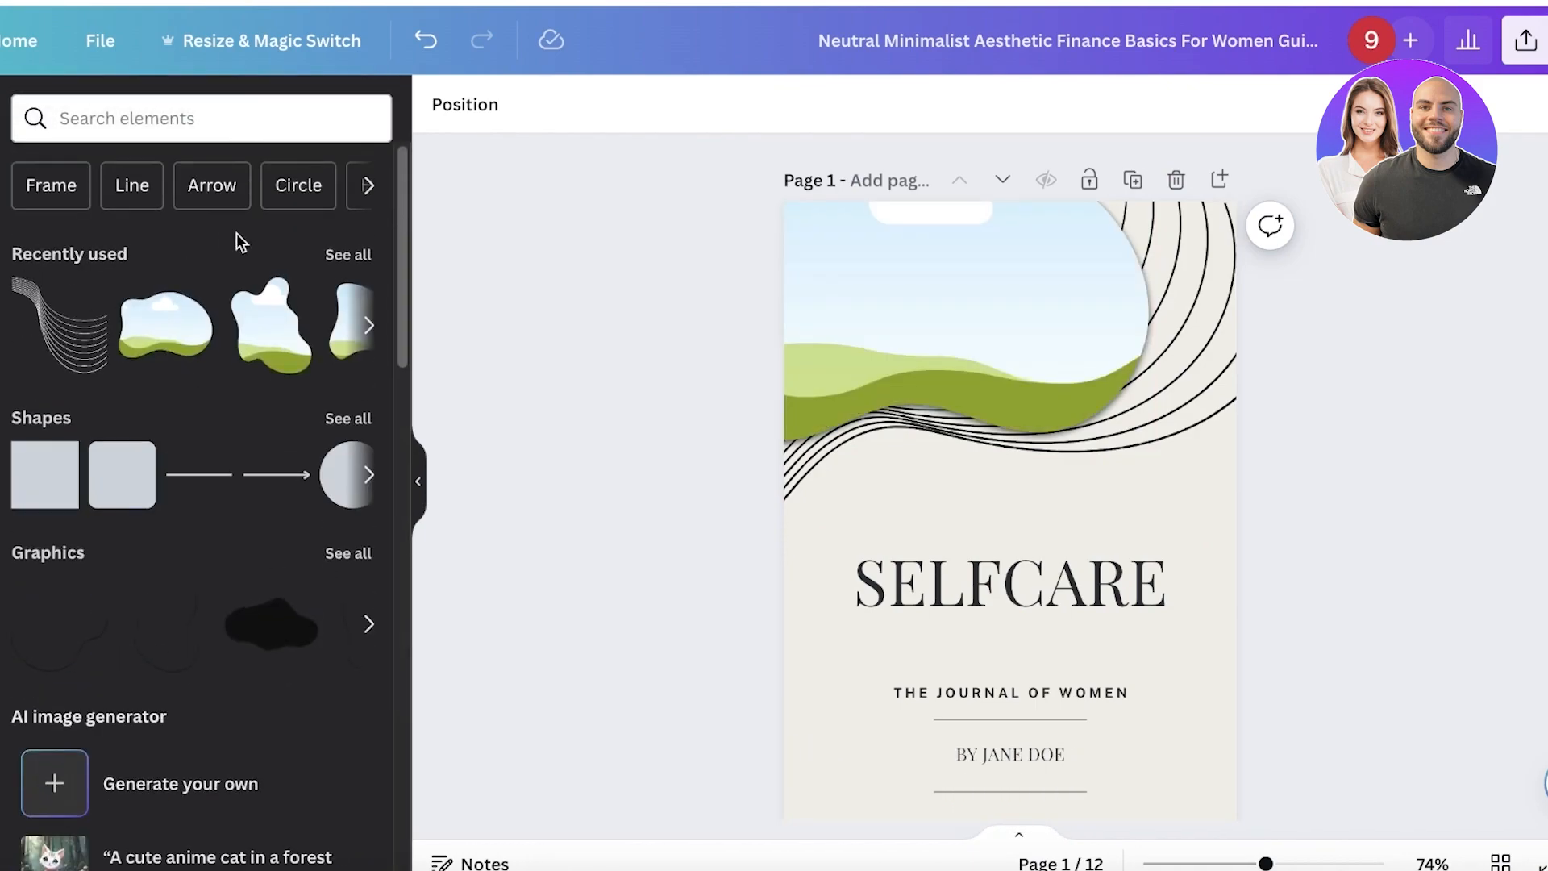
left_click(201, 118)
type("selfcare")
key("Return")
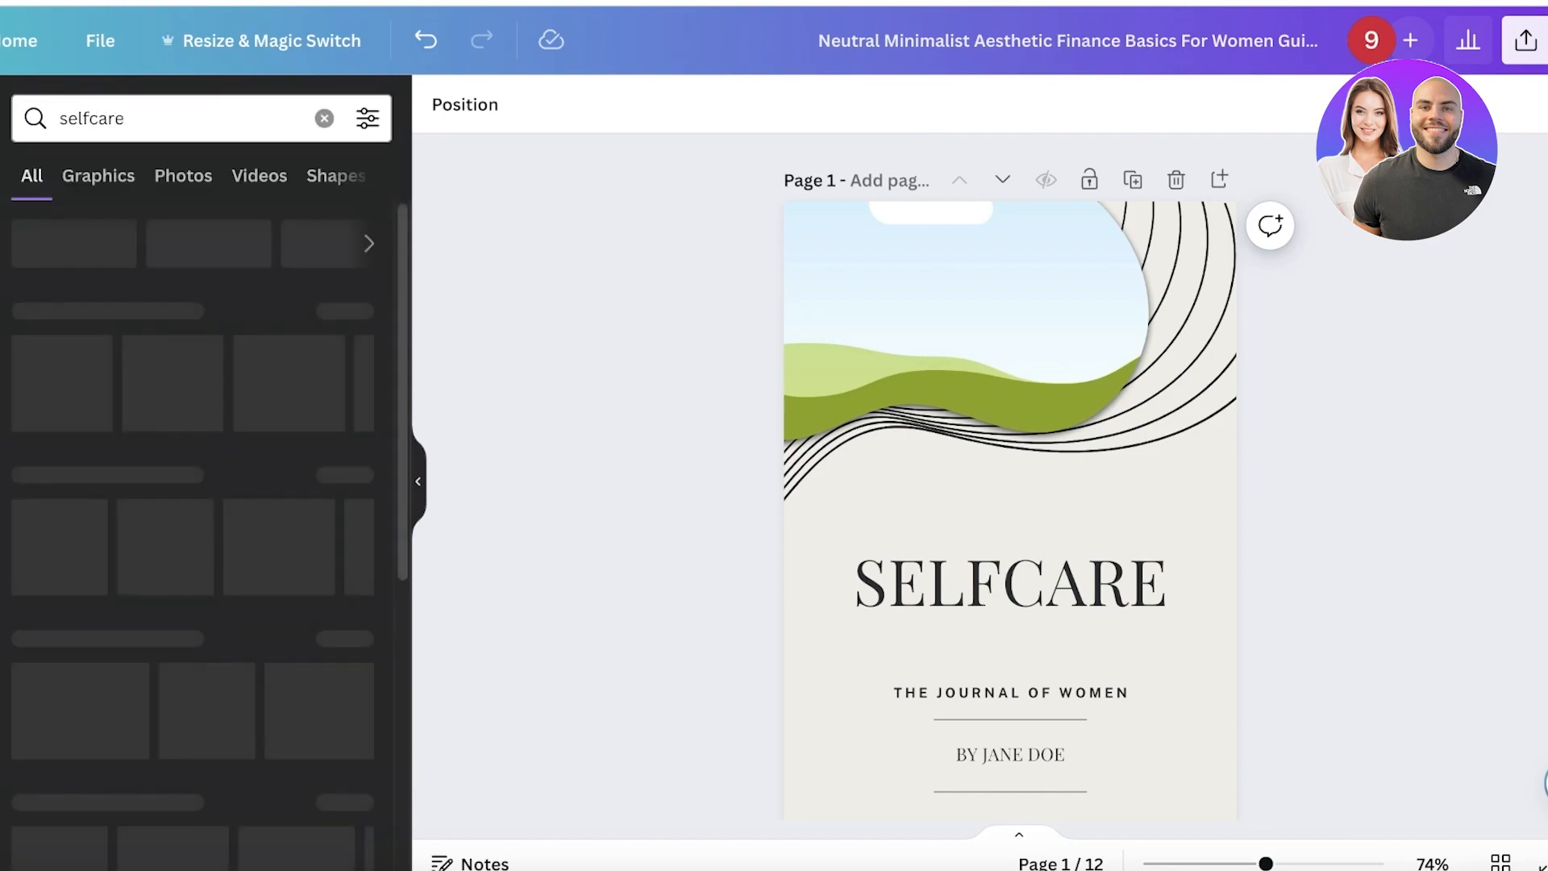
left_click(207, 179)
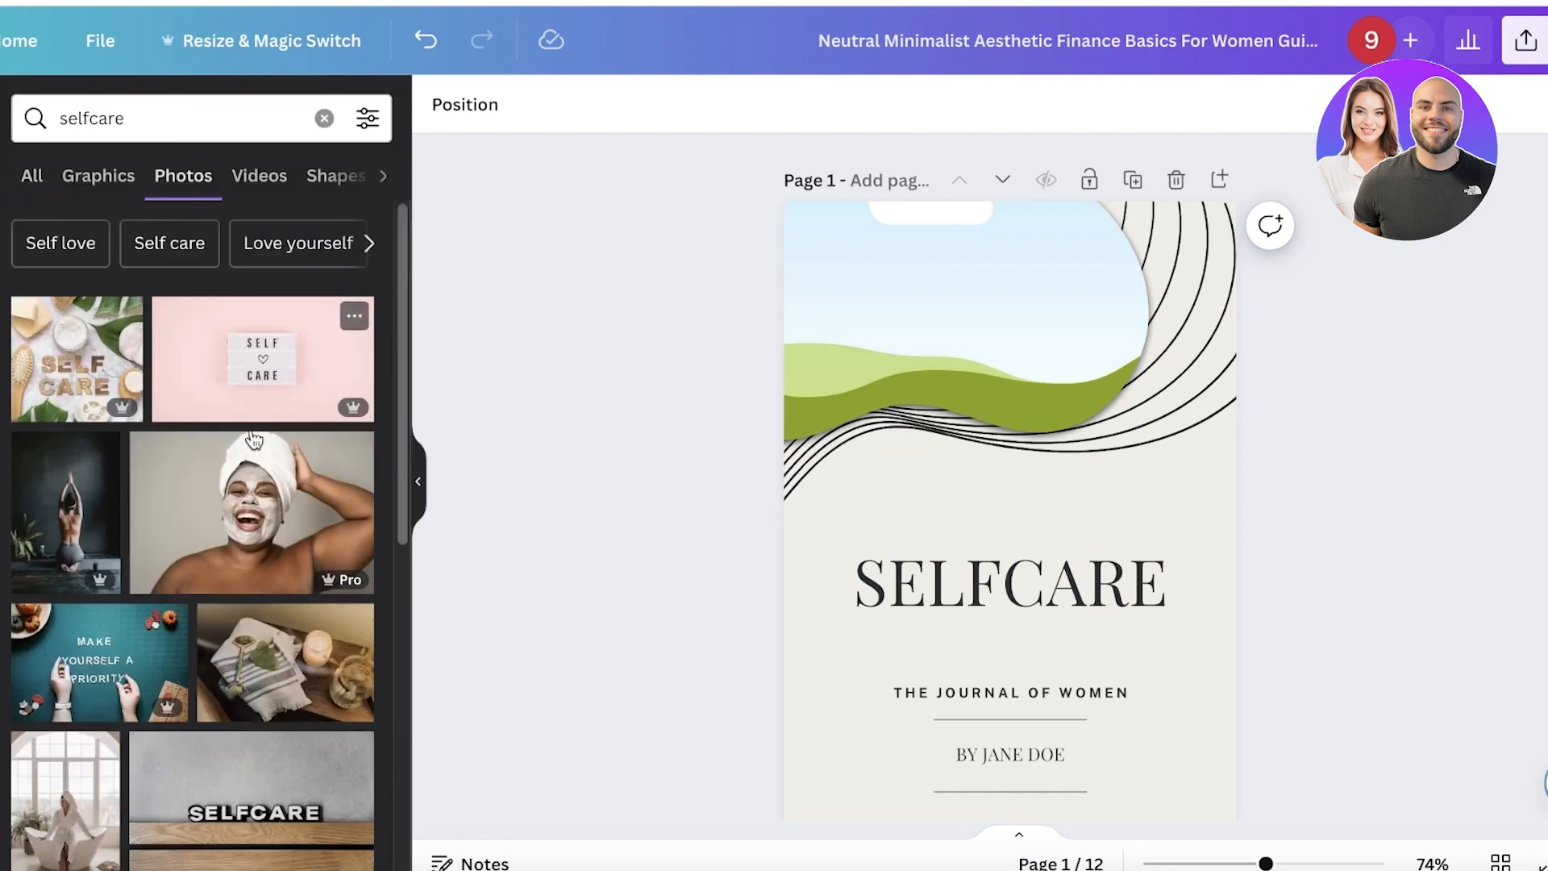
Step: Fill the cover's blob frame with the photo of the smiling woman in a white towel holding a mug
scroll(91, 584, "down", 2)
scroll(91, 584, "down", 6)
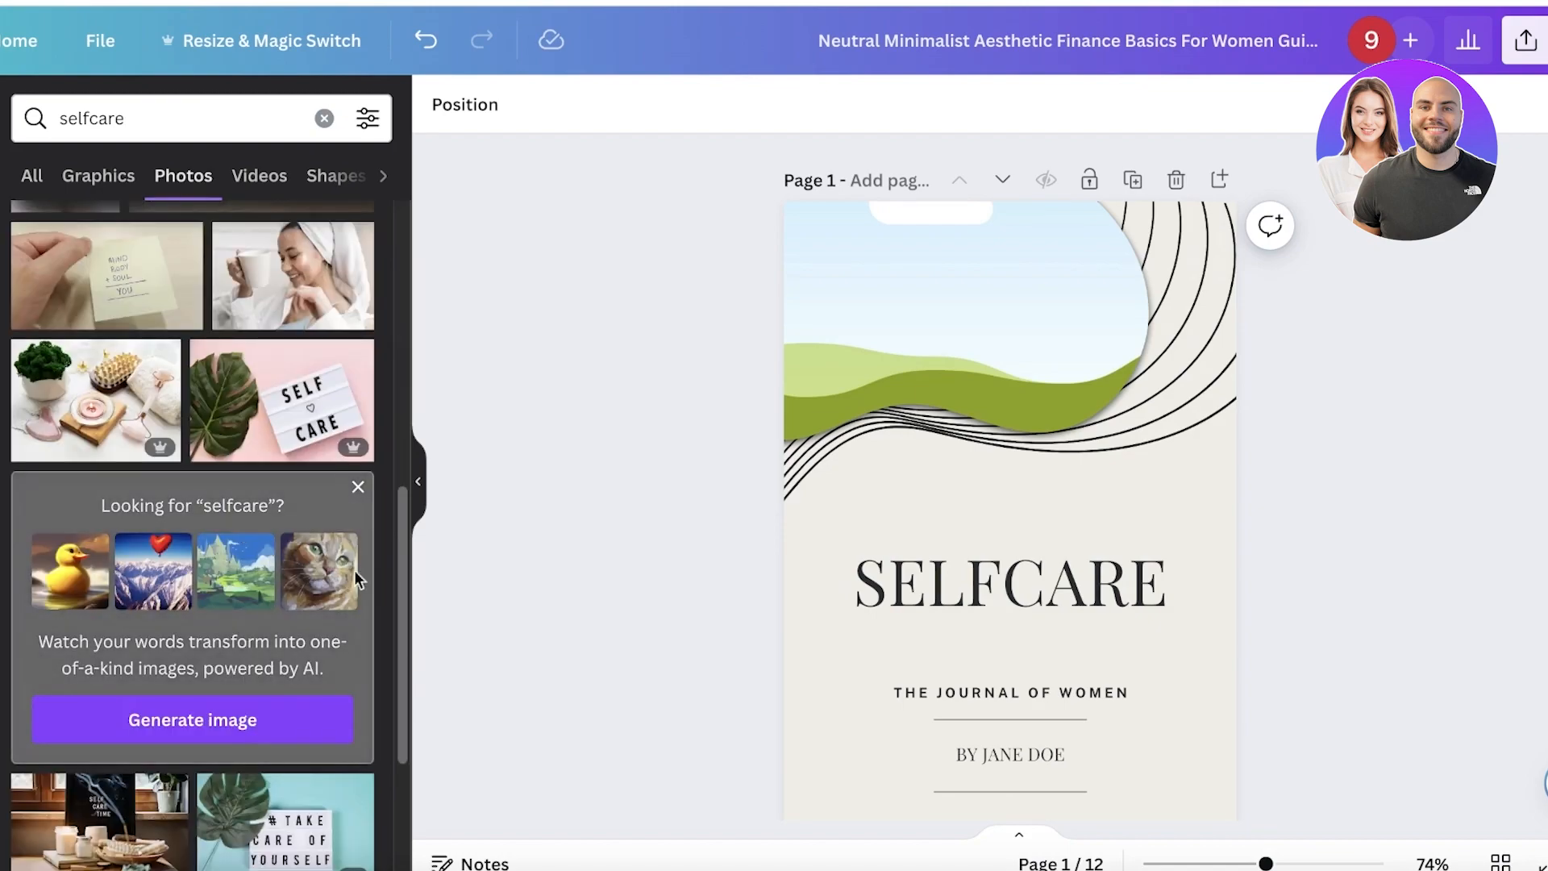
left_click_drag(292, 315, 891, 365)
double_click(912, 290)
left_click(1466, 333)
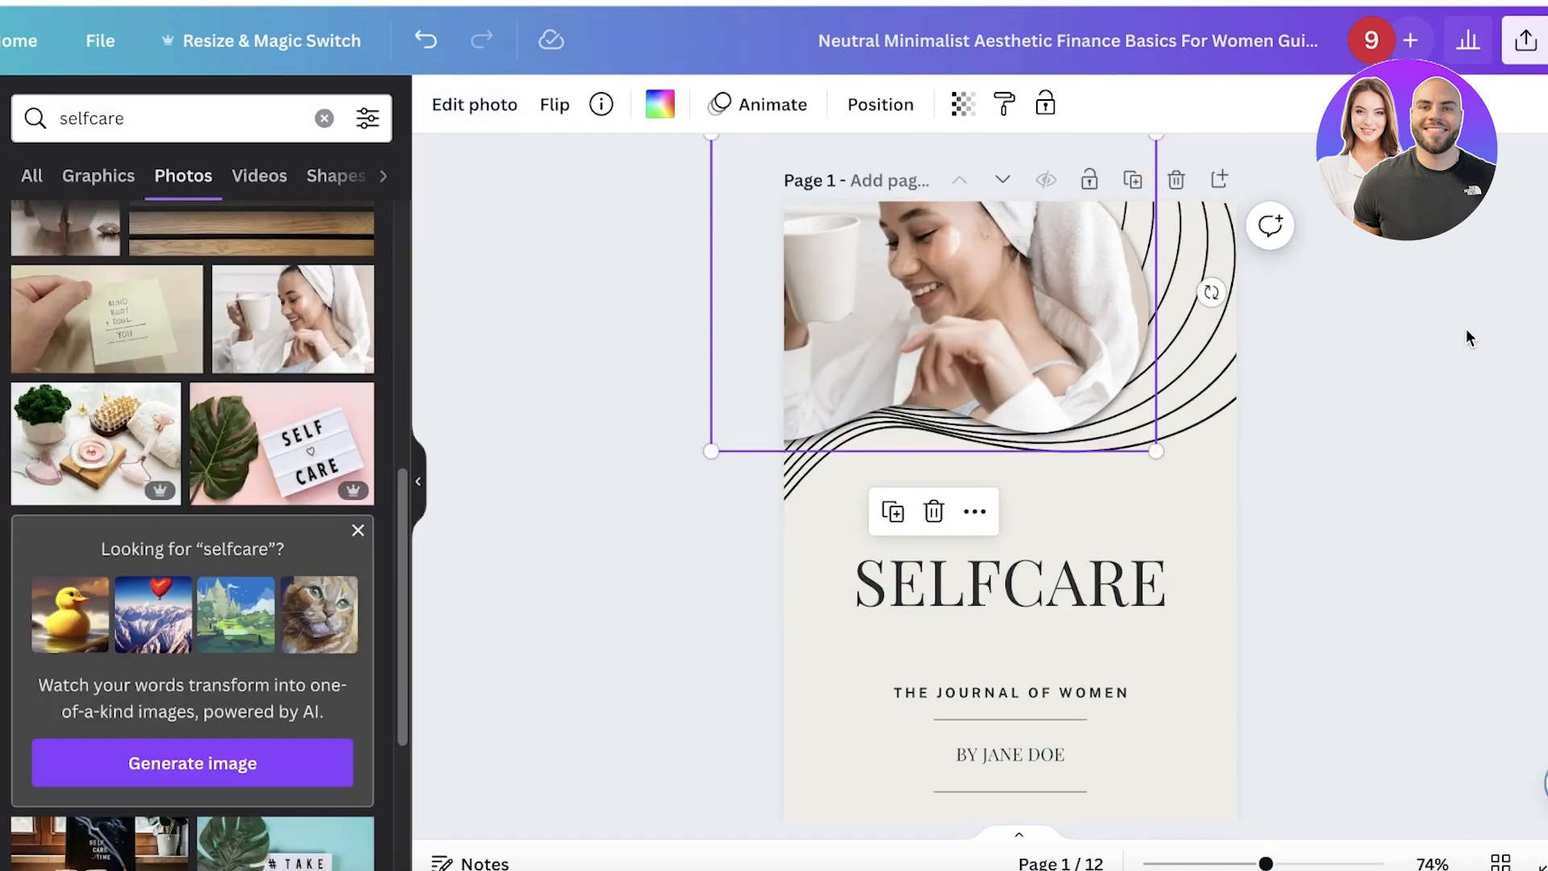
left_click(1466, 337)
Step: Examine the whole cover and the Contents page that follows it
scroll(1365, 423, "down", 3)
scroll(1366, 423, "up", 2)
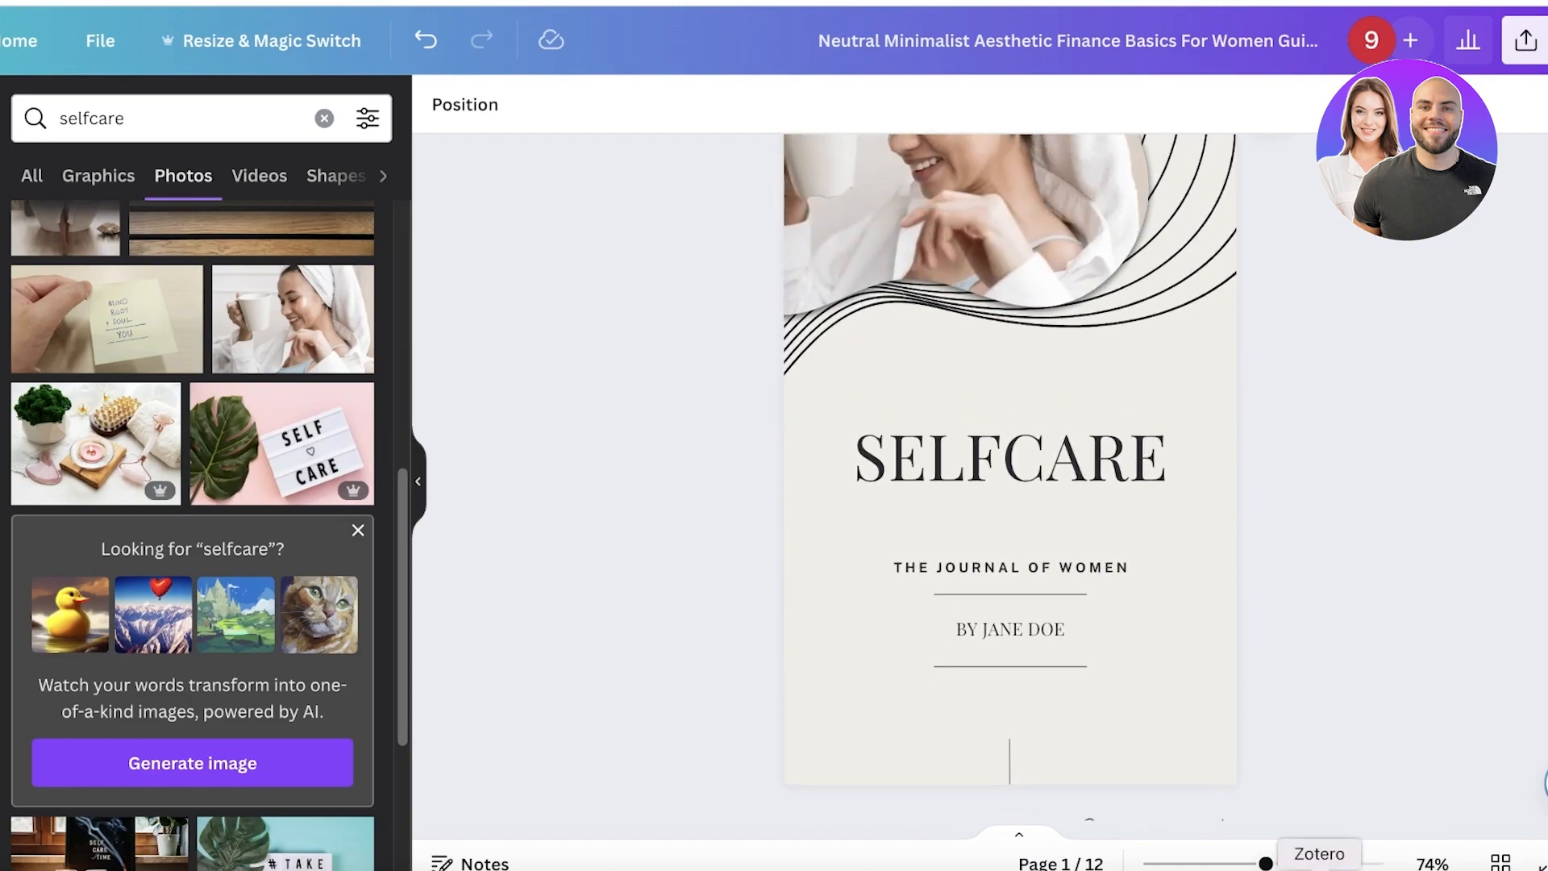
left_click_drag(1267, 864, 1244, 864)
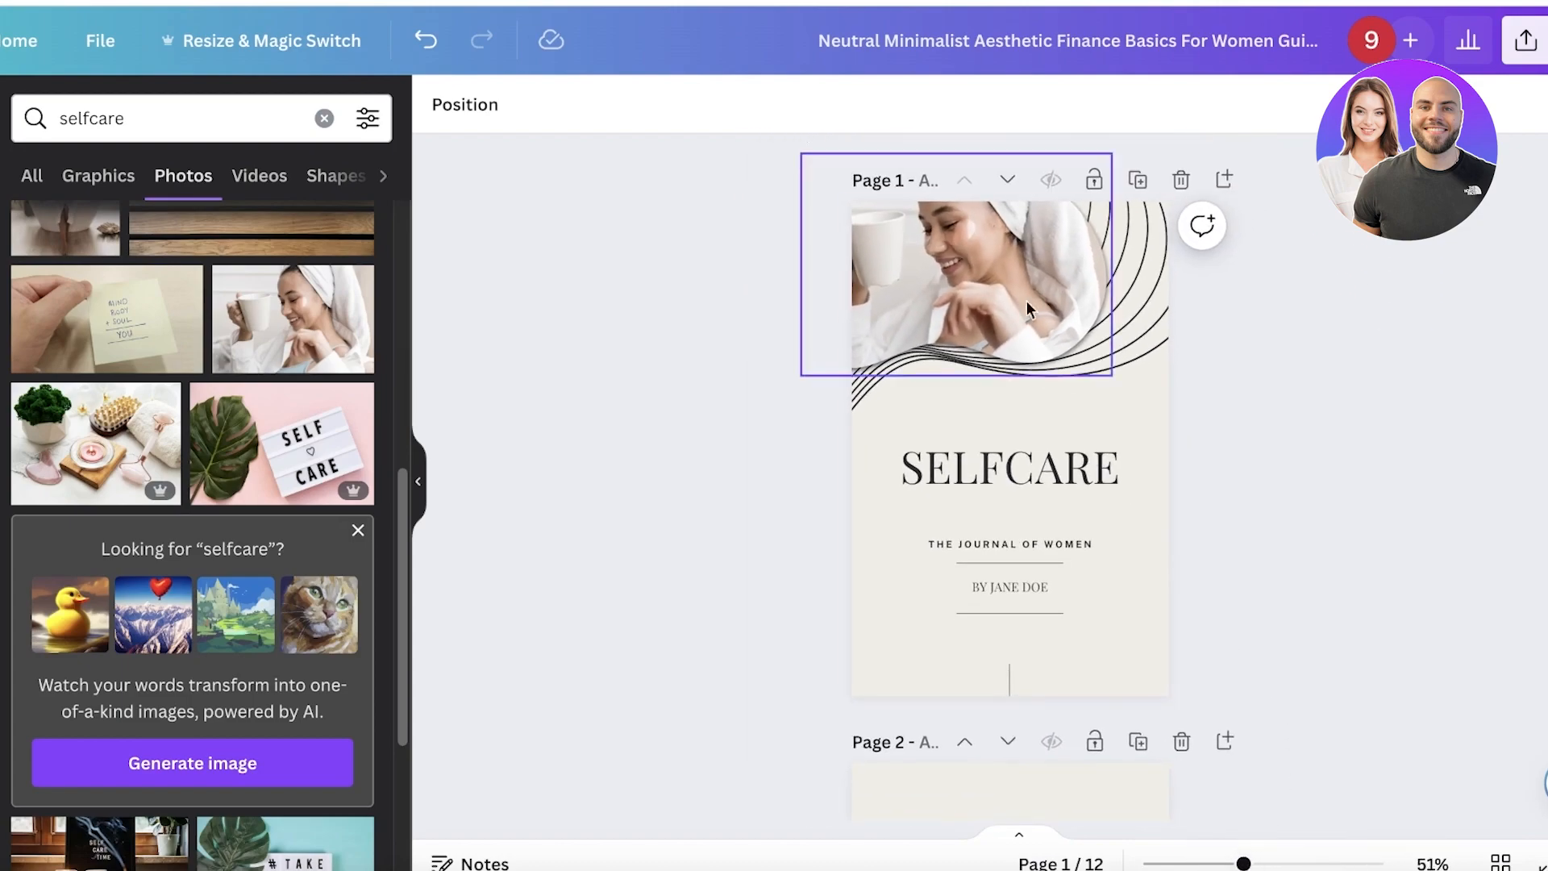
scroll(1377, 350, "down", 5)
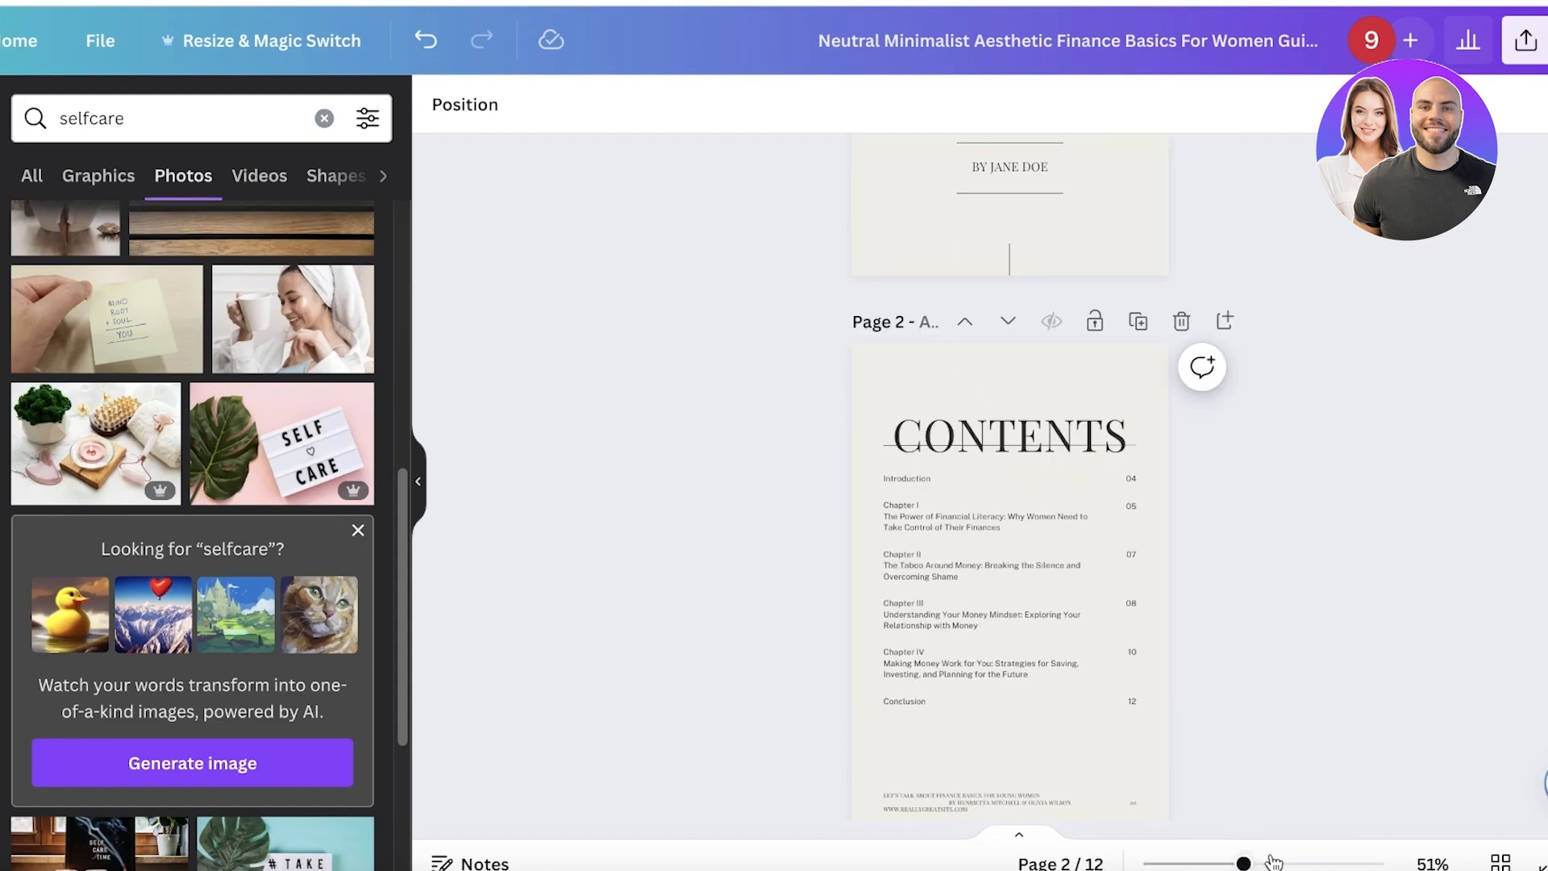
left_click_drag(1272, 863, 1265, 864)
scroll(1387, 516, "down", 3)
scroll(1343, 558, "up", 3)
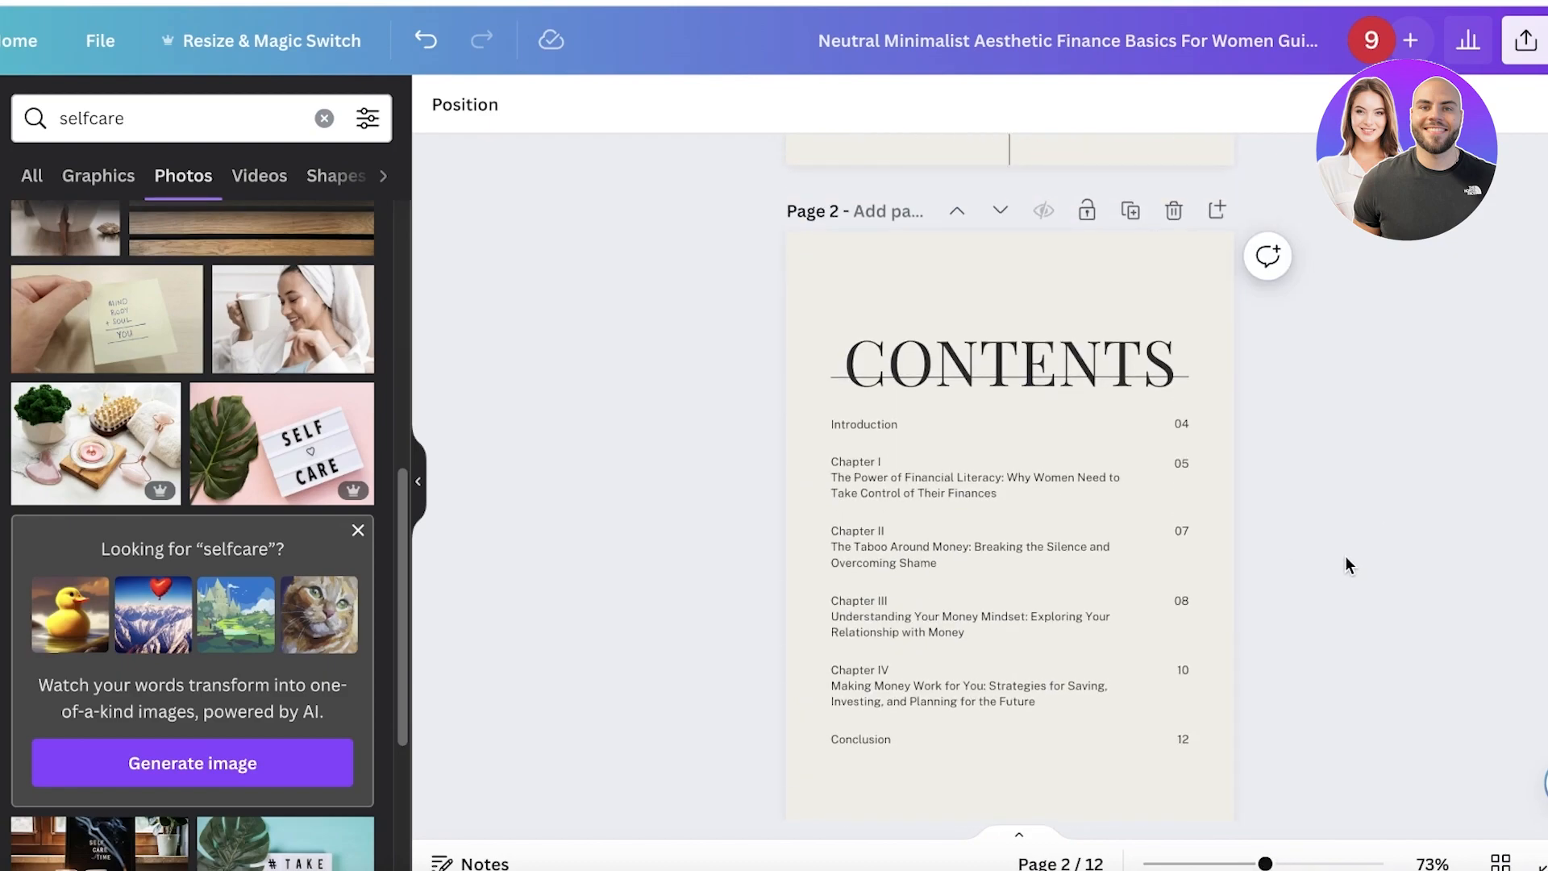
Step: Examine the About the Authors page, including its photo and the two author biography text blocks
scroll(1340, 561, "down", 10)
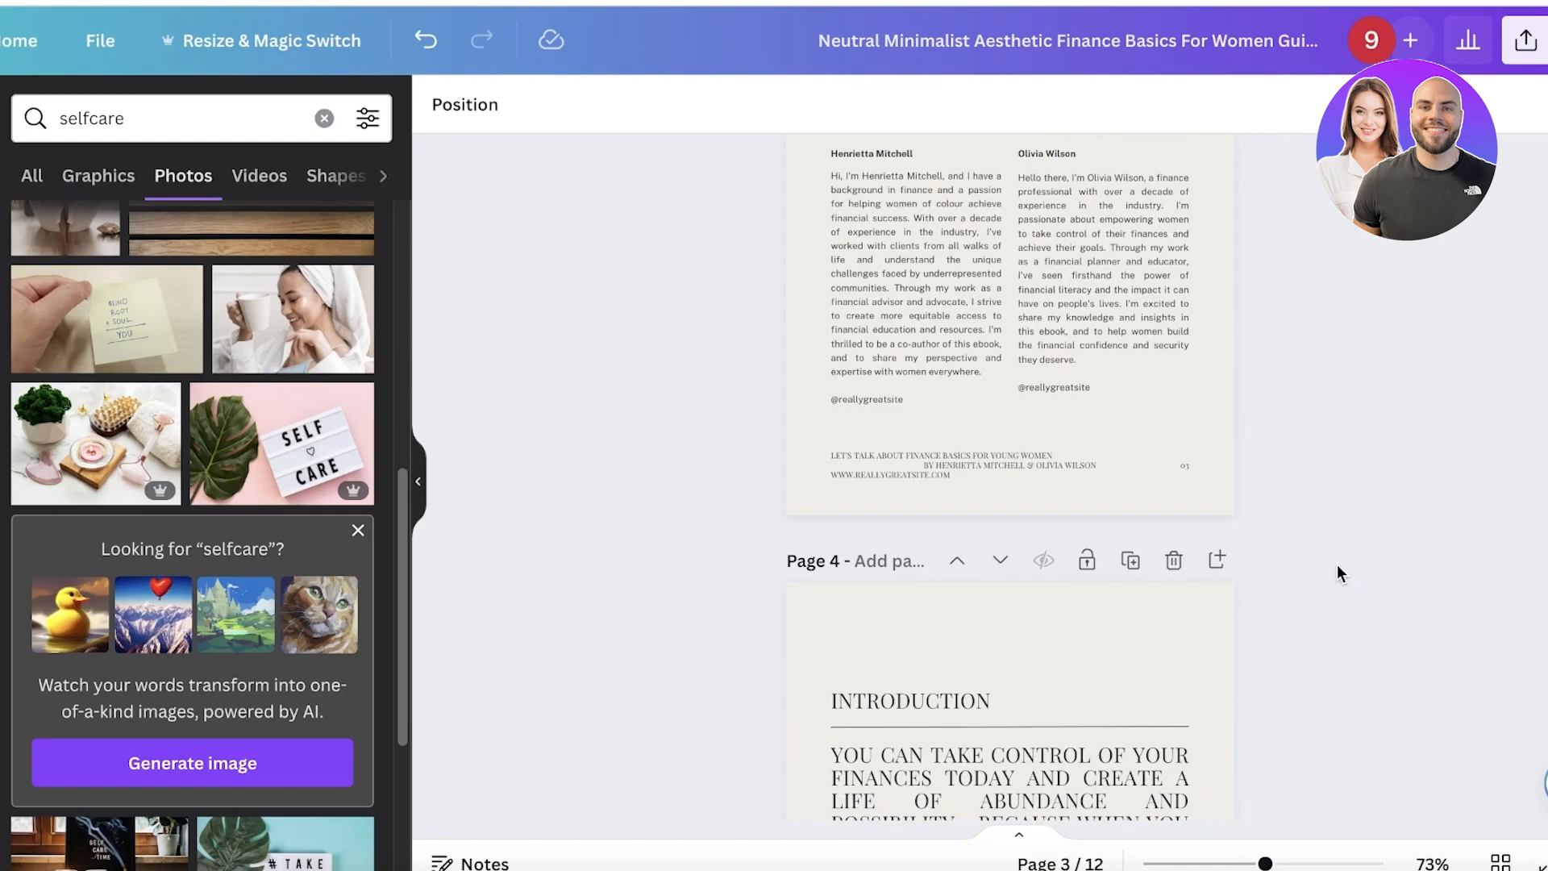
scroll(1335, 581, "up", 7)
scroll(1328, 637, "down", 2)
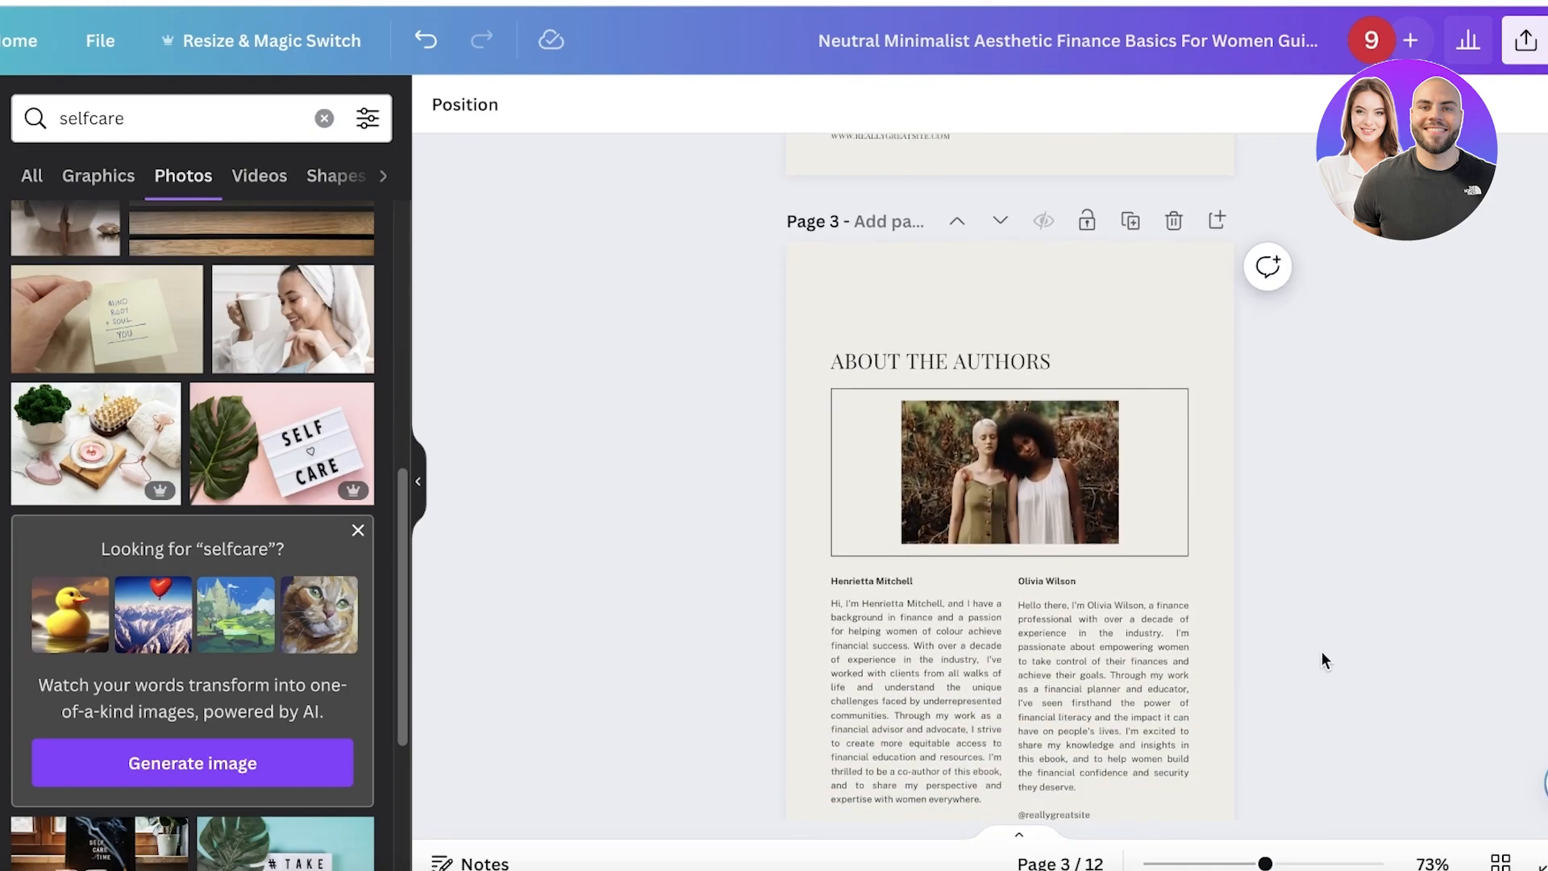
scroll(1322, 650, "down", 5)
scroll(1111, 339, "up", 3)
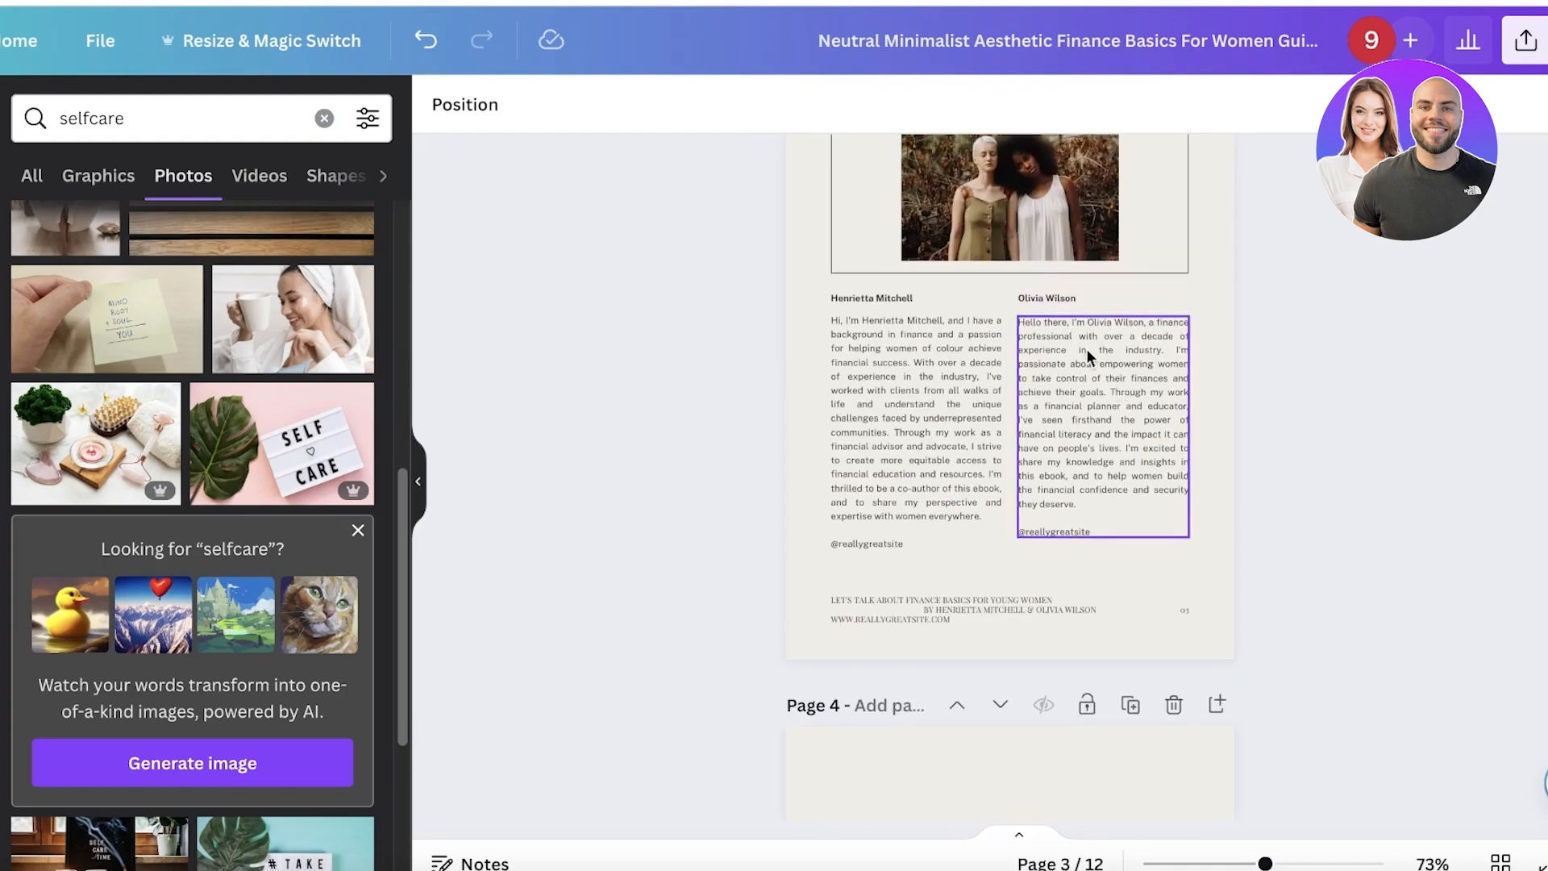
scroll(1086, 355, "up", 2)
left_click(1069, 482)
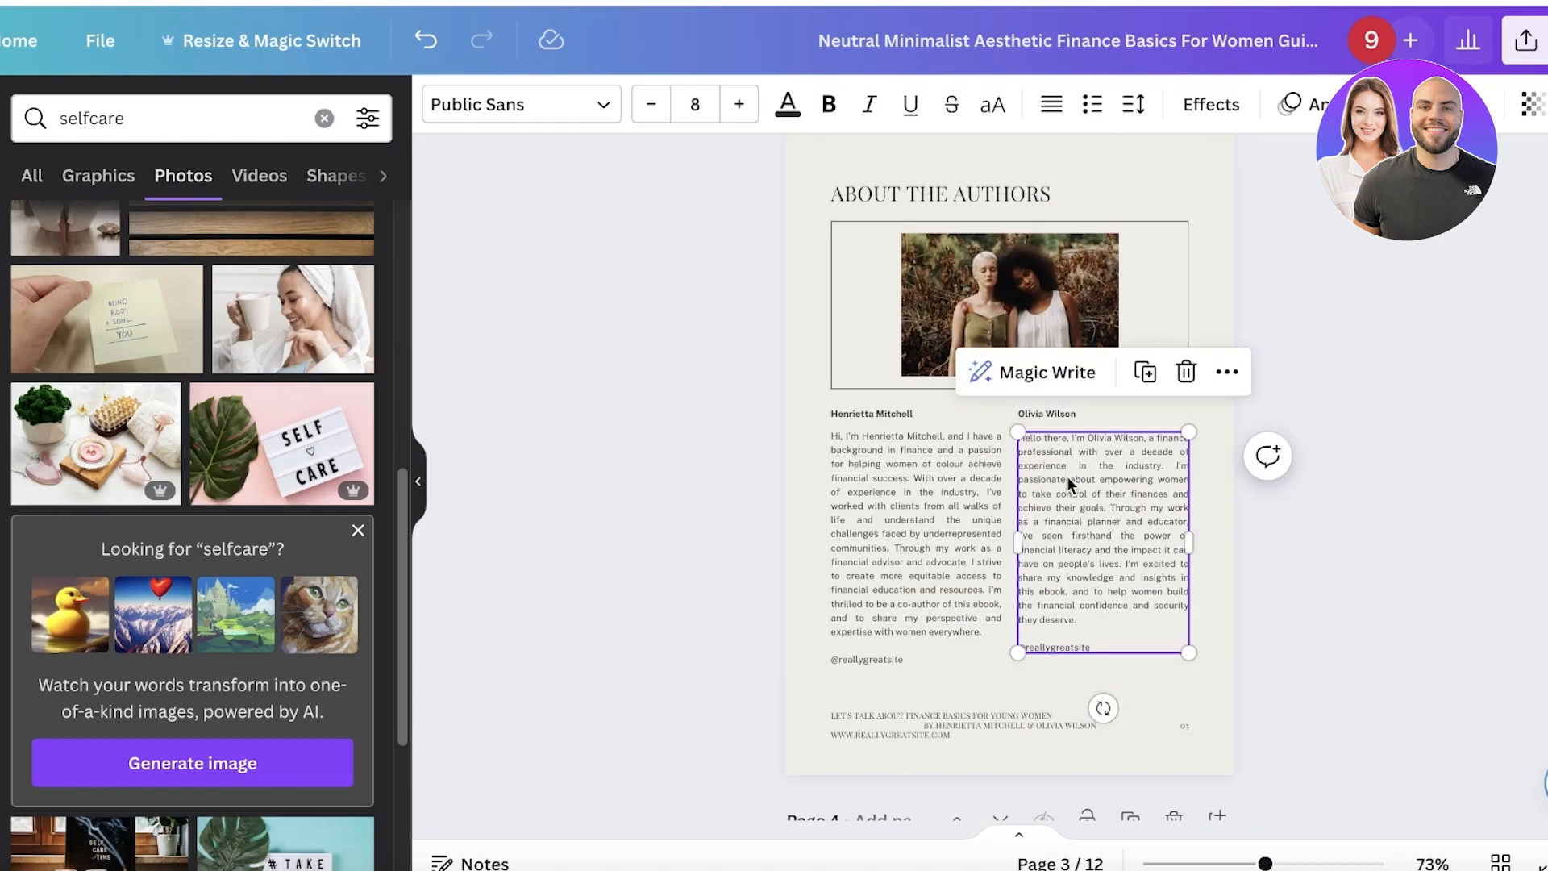
left_click(1372, 490)
Step: Look through the remaining template pages up to the Conclusion on page 12
scroll(1371, 490, "up", 2)
scroll(1370, 516, "down", 8)
scroll(1367, 520, "down", 20)
scroll(1355, 541, "down", 20)
scroll(1351, 553, "up", 12)
scroll(1336, 563, "up", 20)
scroll(1326, 595, "down", 20)
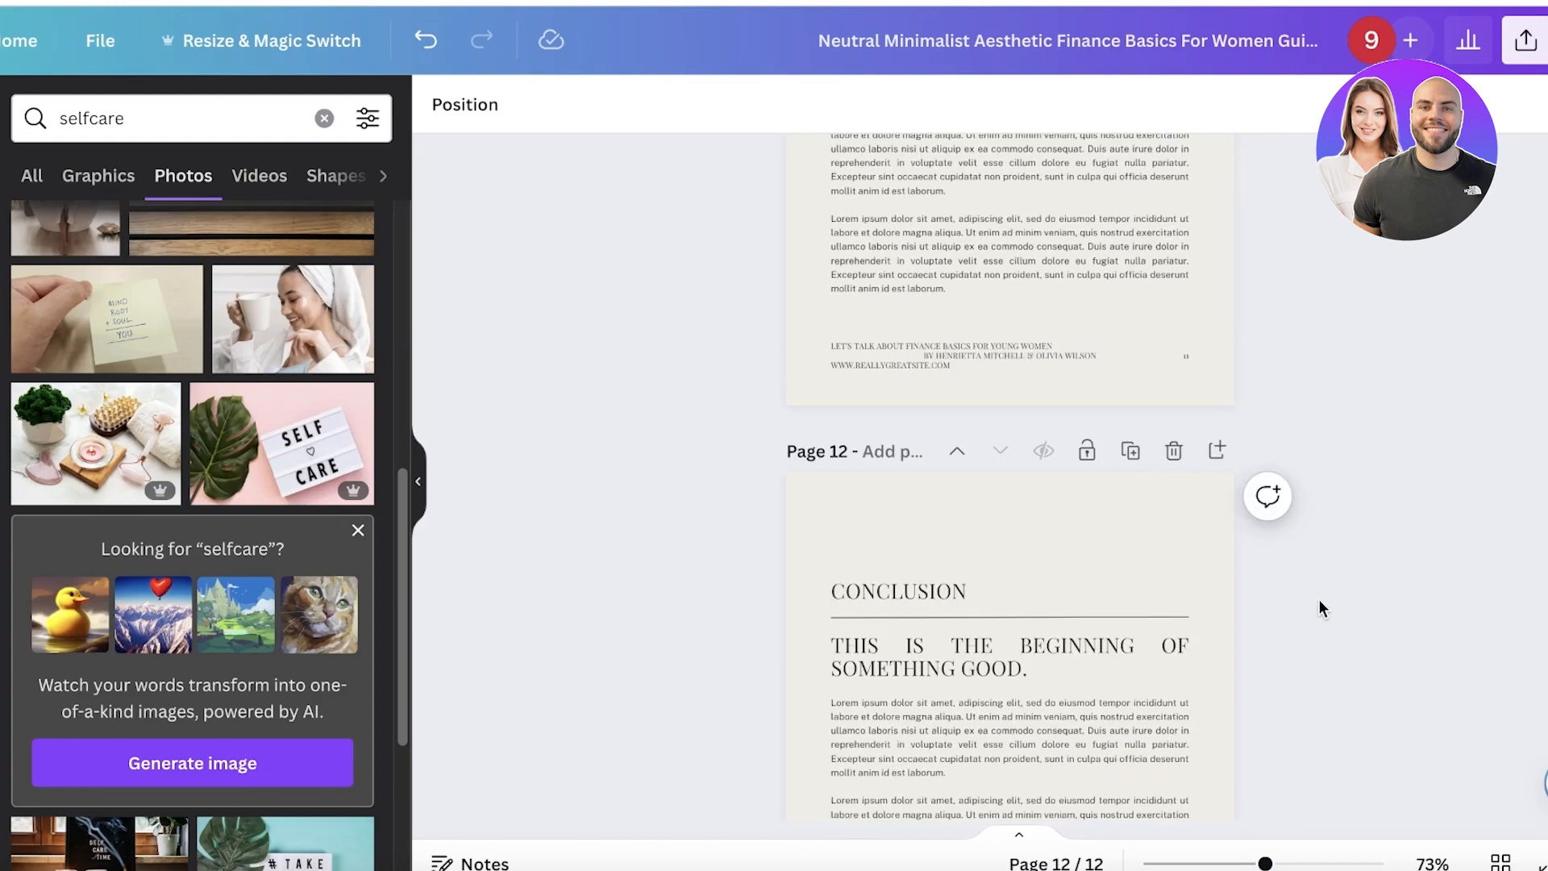
Step: Look back through the template pages from the Conclusion up to the Contents page
scroll(1322, 608, "down", 6)
scroll(1319, 607, "up", 20)
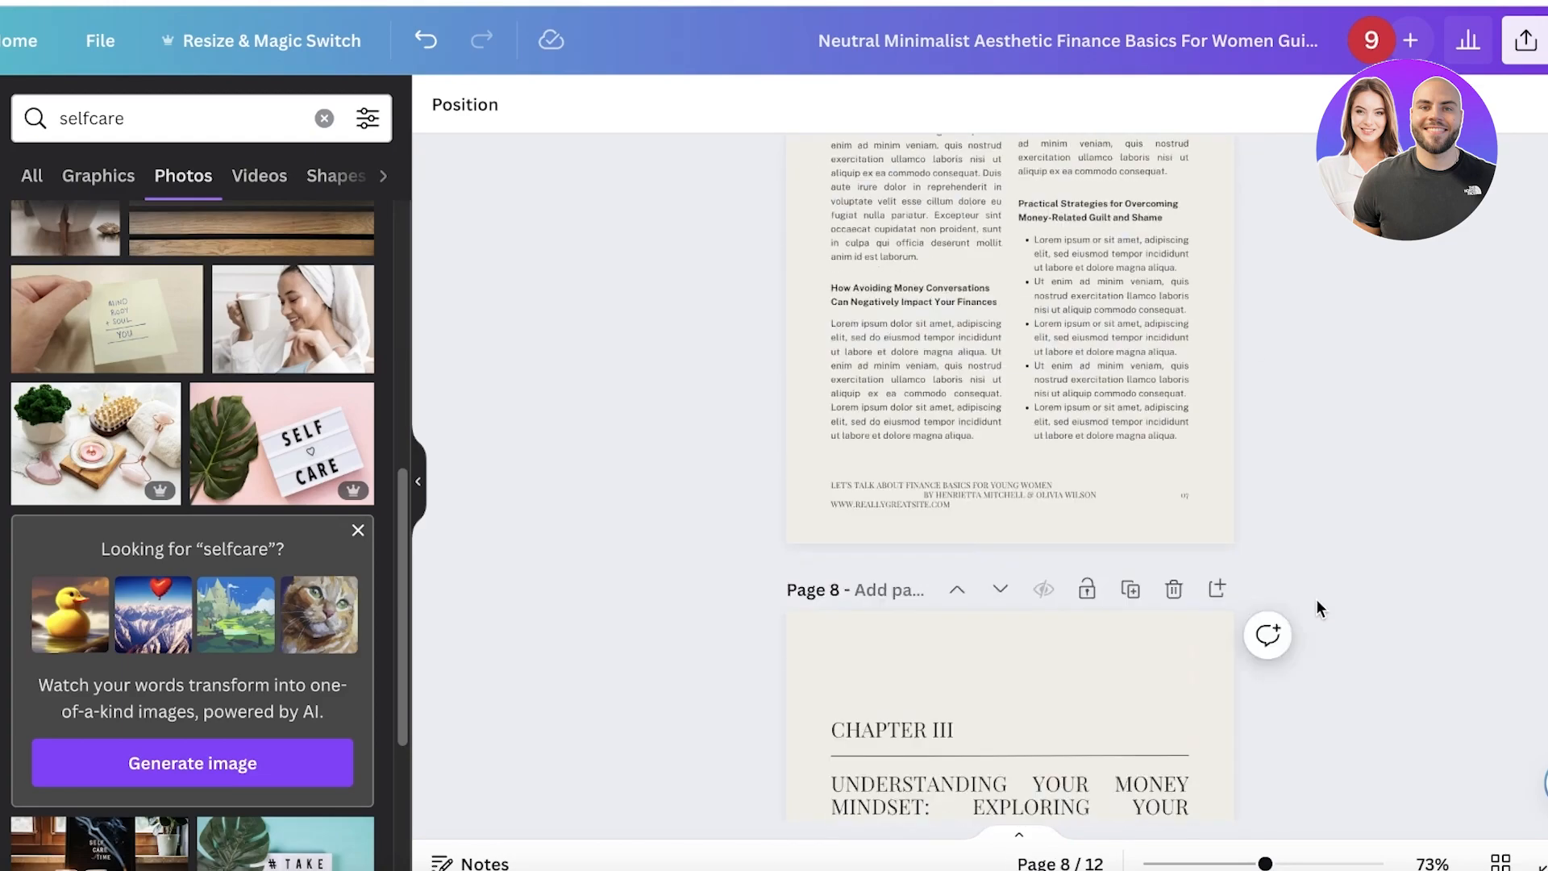
scroll(1314, 600, "down", 15)
scroll(1312, 606, "up", 13)
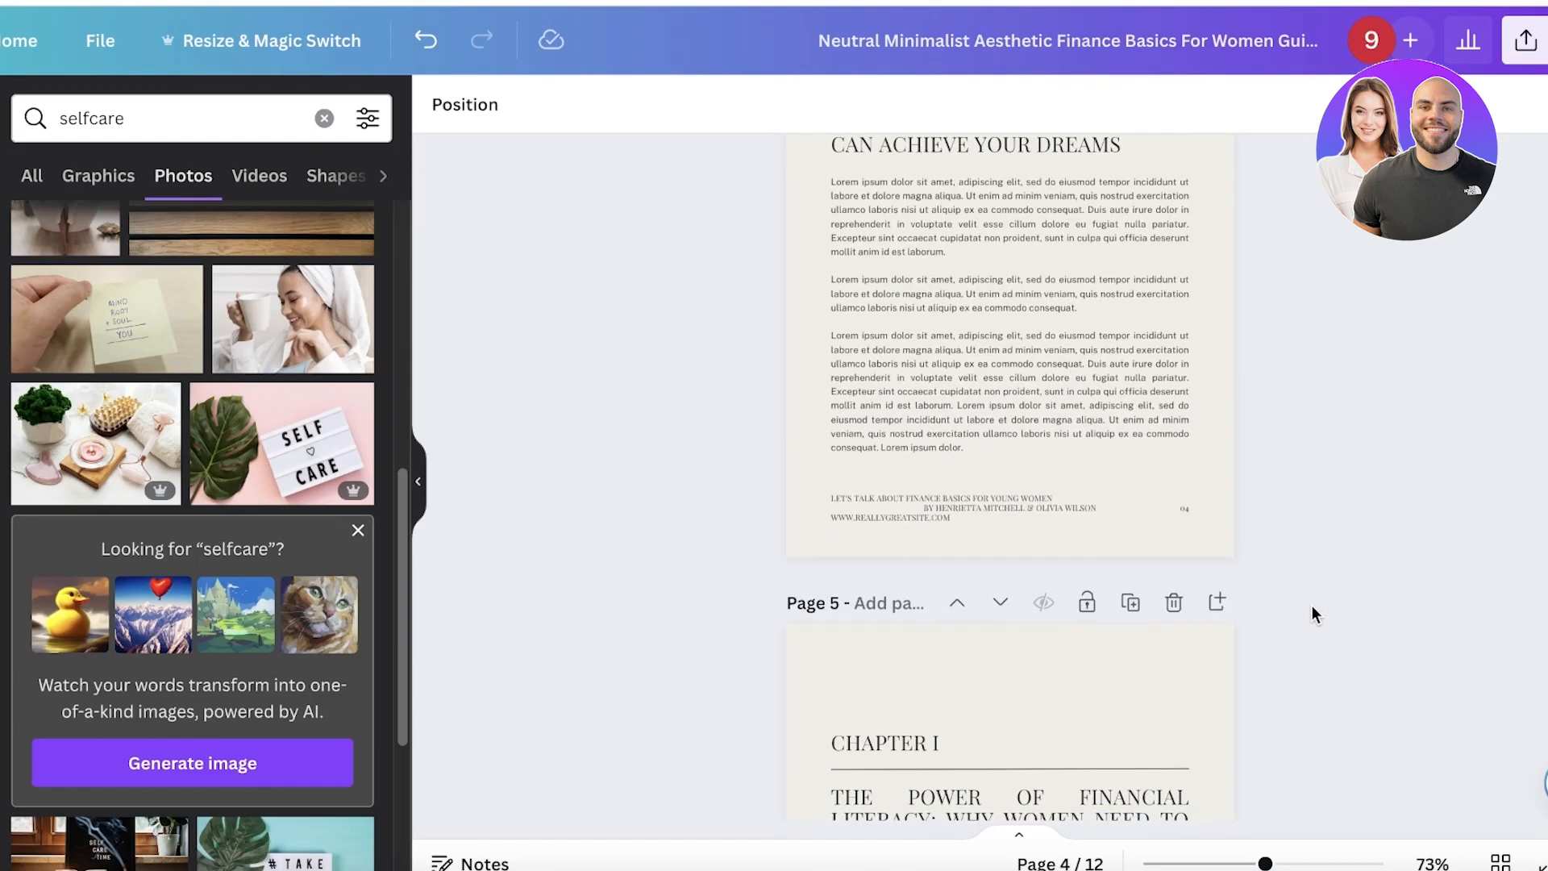
scroll(1312, 606, "up", 10)
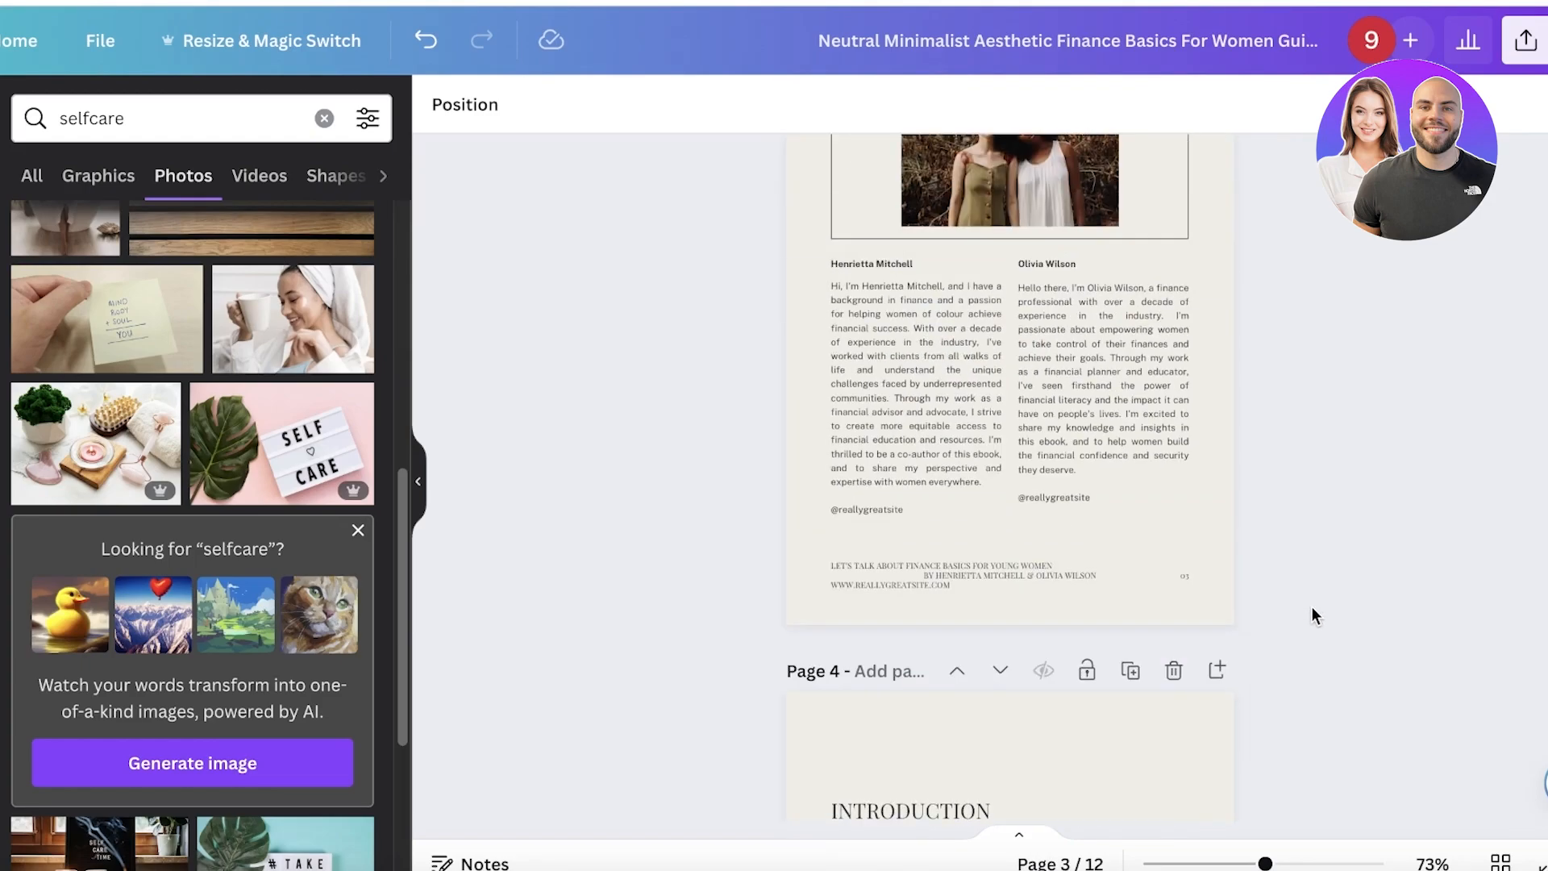
scroll(1306, 619, "up", 7)
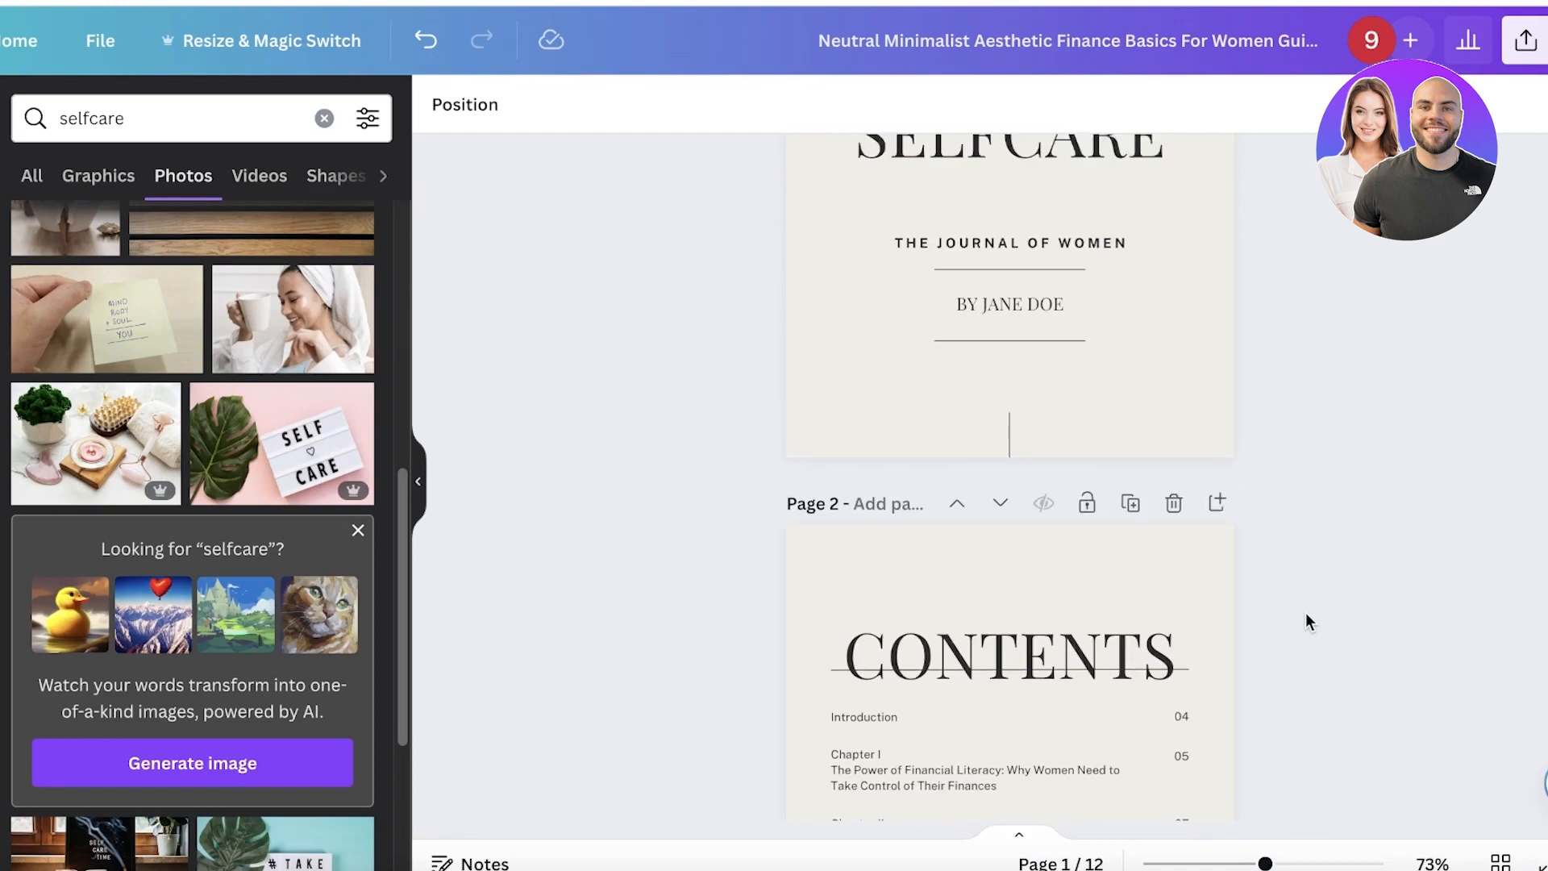
scroll(1375, 497, "down", 10)
scroll(1313, 549, "up", 4)
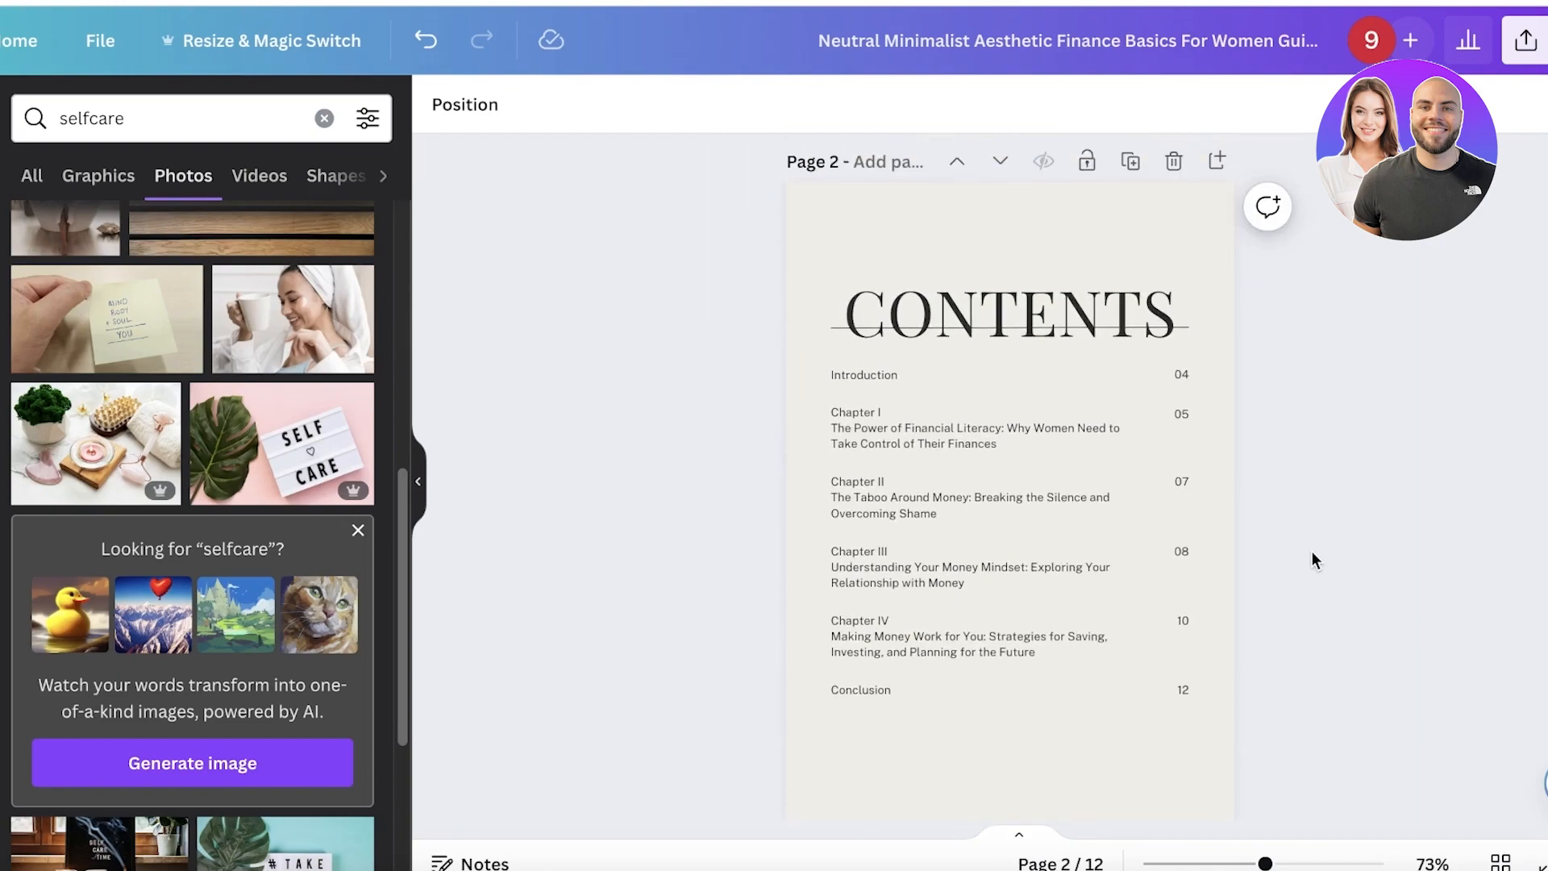
Step: Delete the column of page numbers beside the chapter entries on the Contents page
left_click(952, 372)
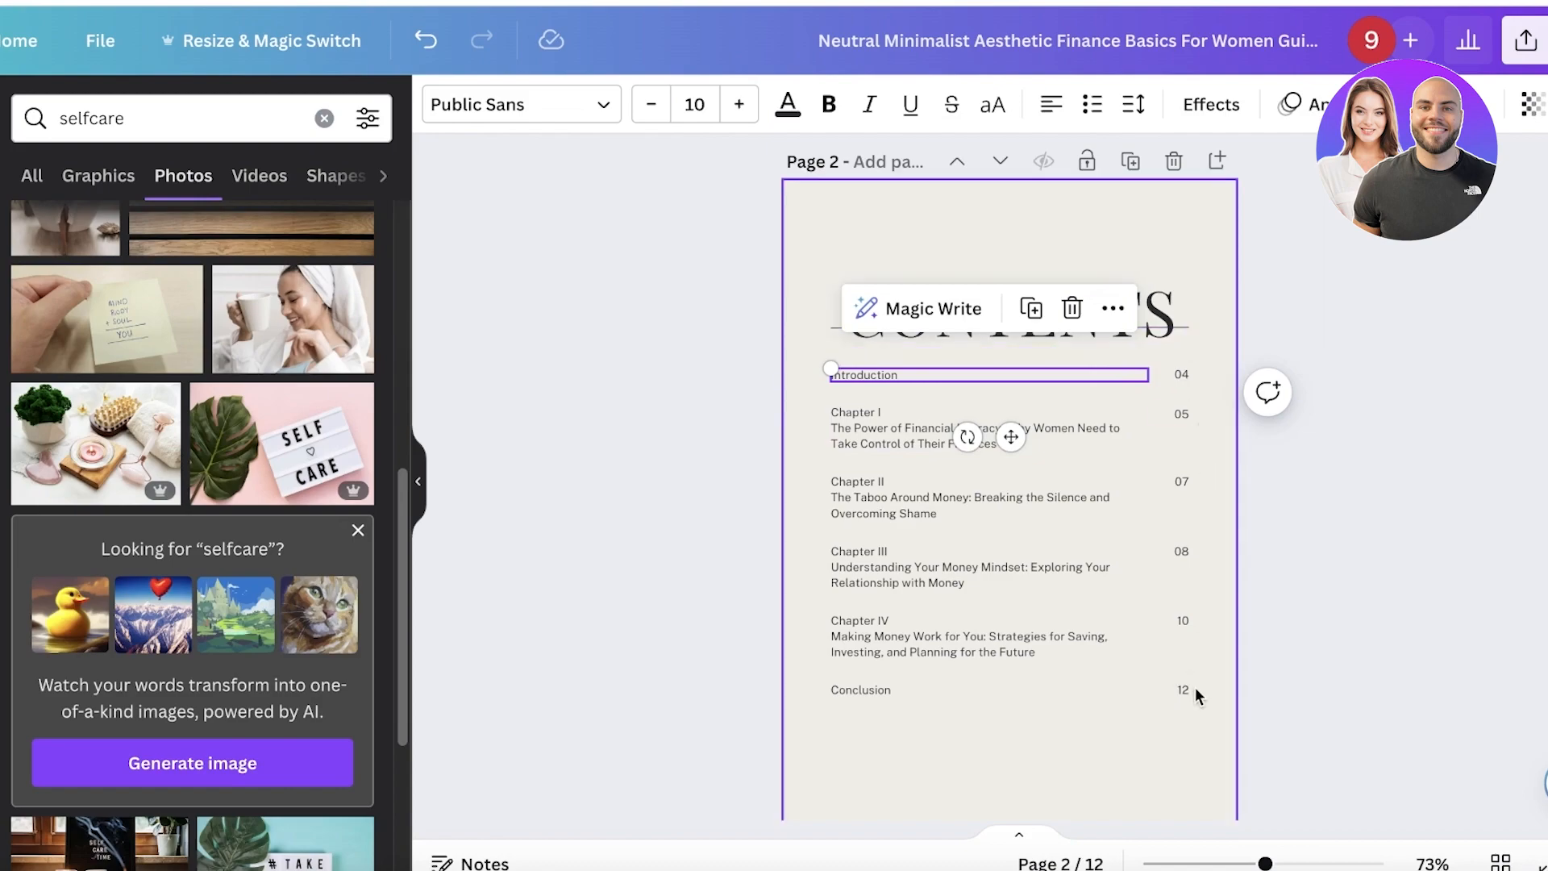
left_click_drag(1173, 727, 1211, 368)
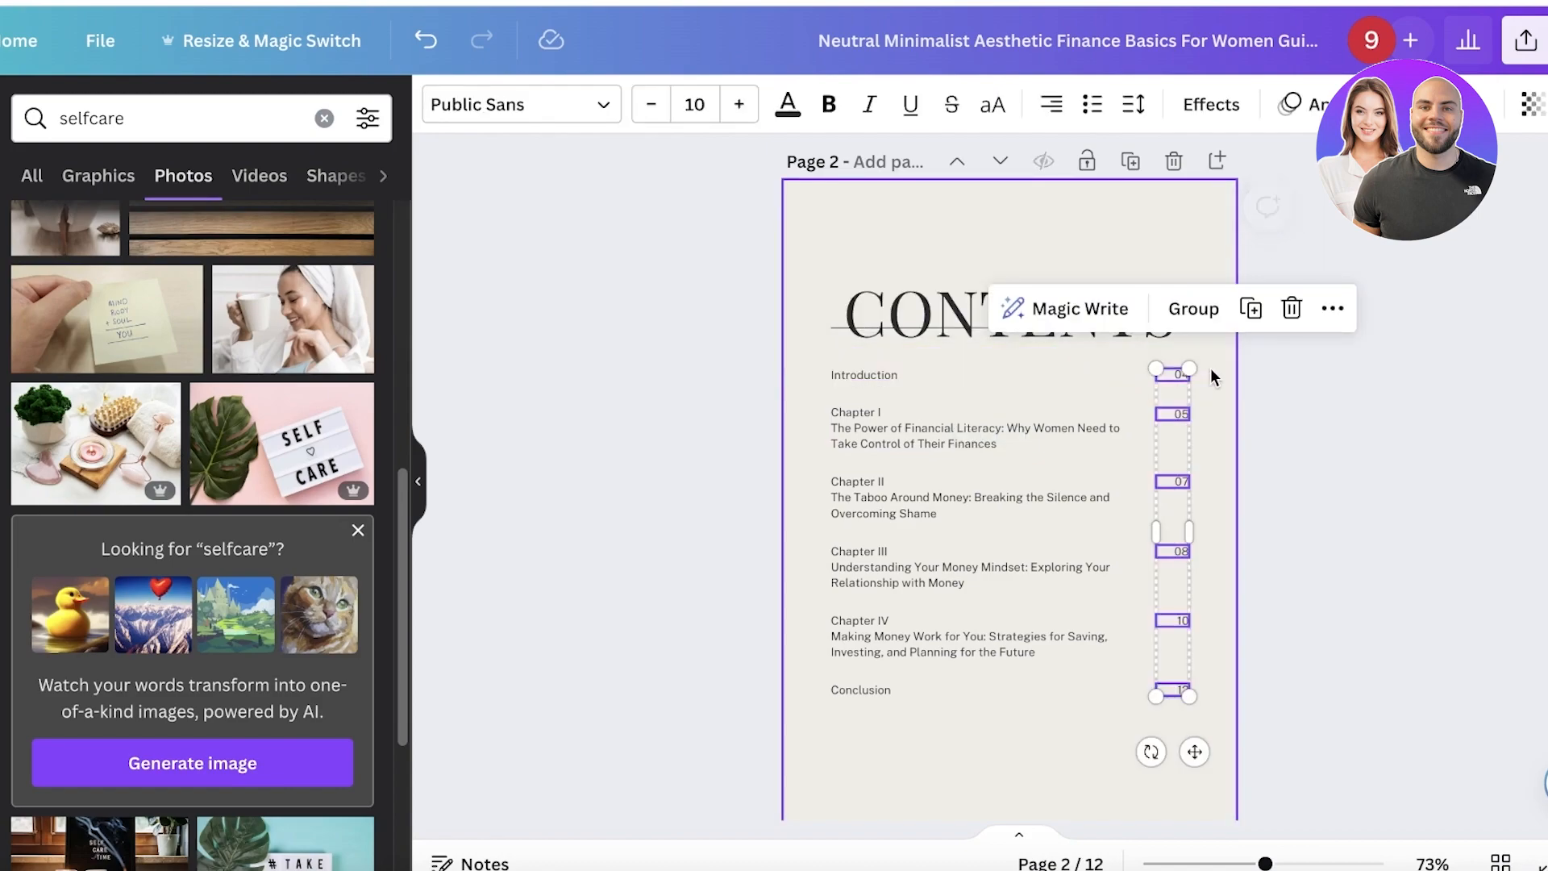
key("Delete")
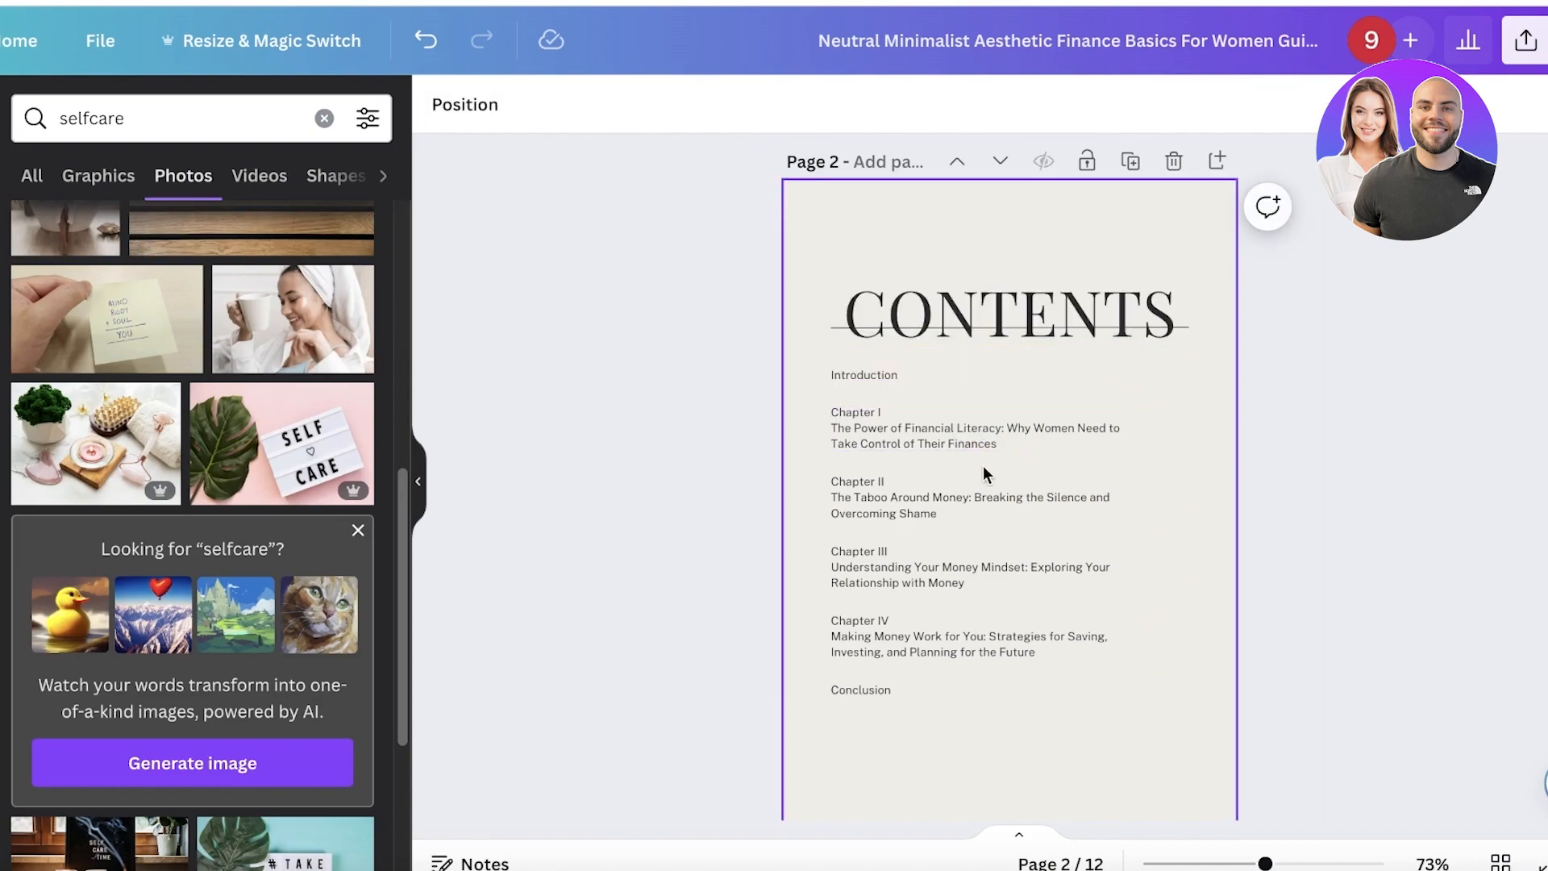
left_click(976, 435)
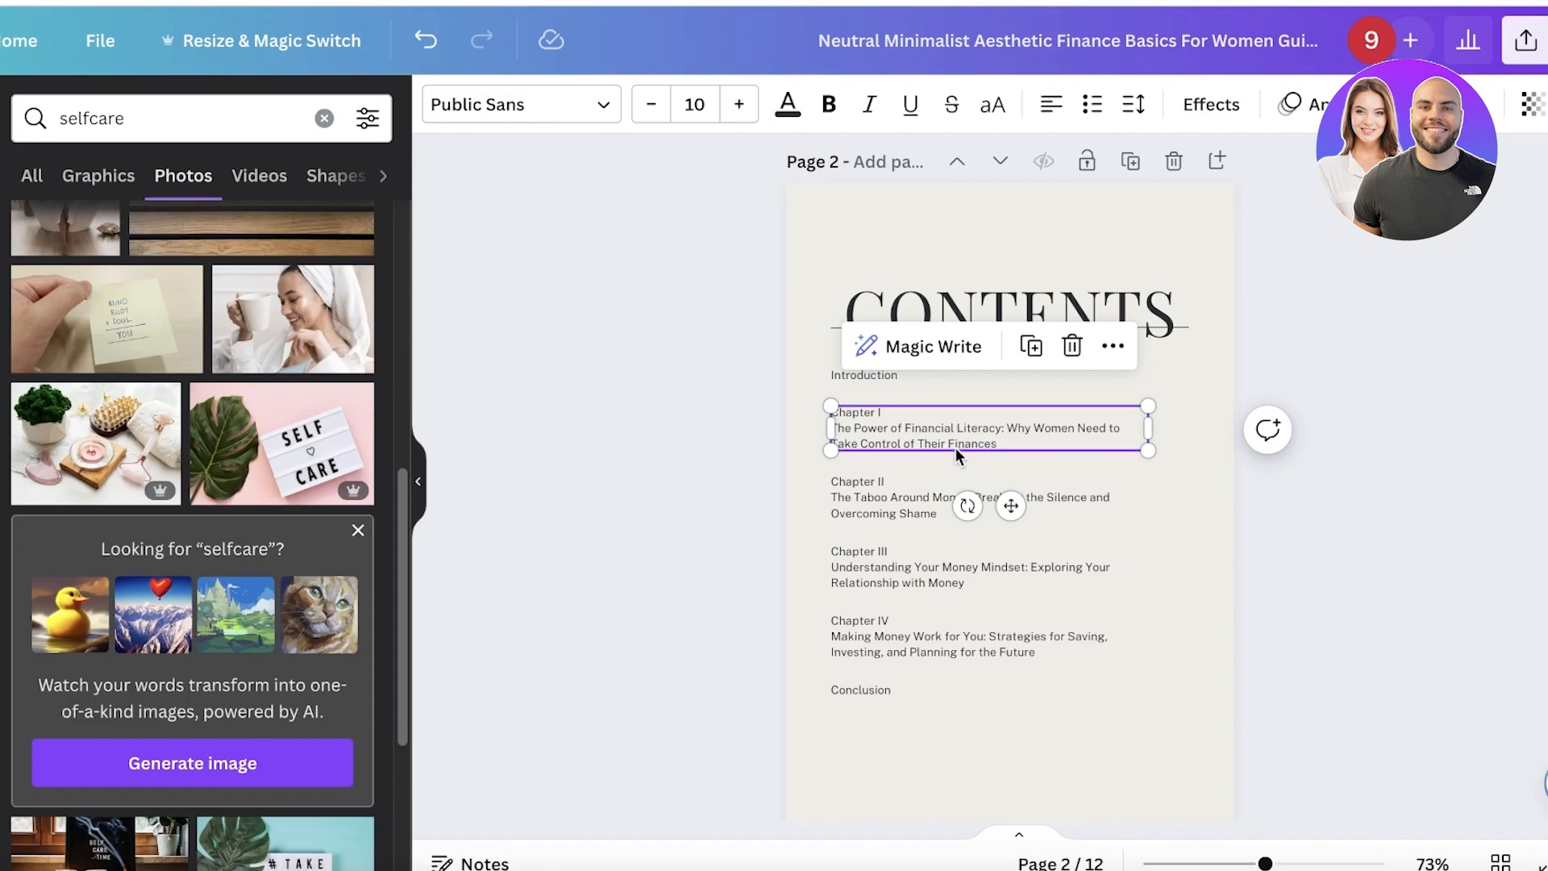
left_click(1429, 438)
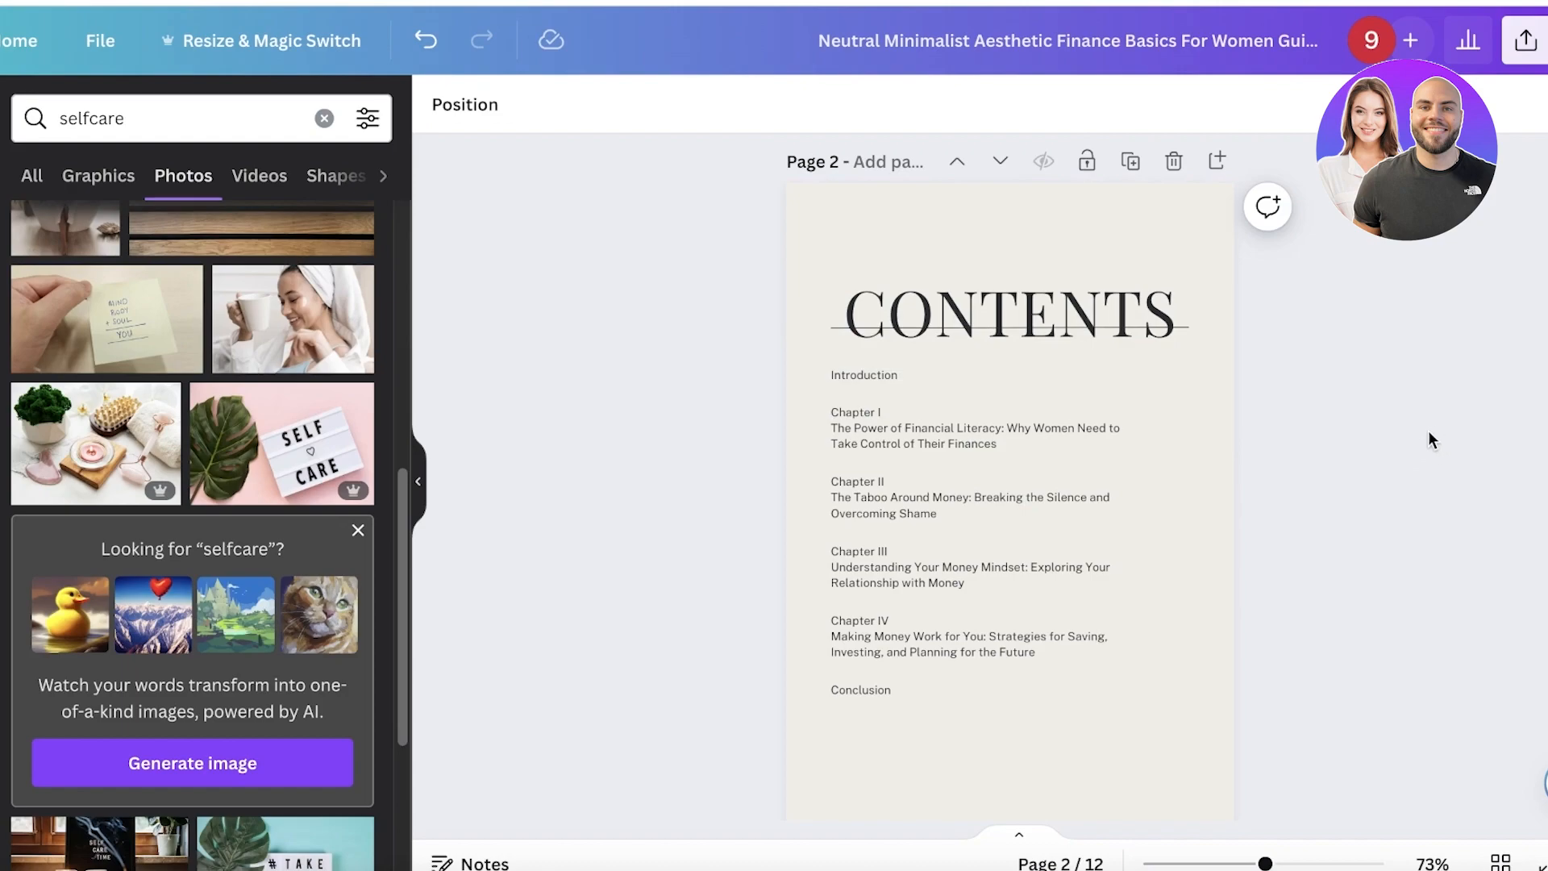
Step: Examine the Contents page's footer and the chapter pages that follow, up to the two-column text on page 6
scroll(1429, 439, "down", 3)
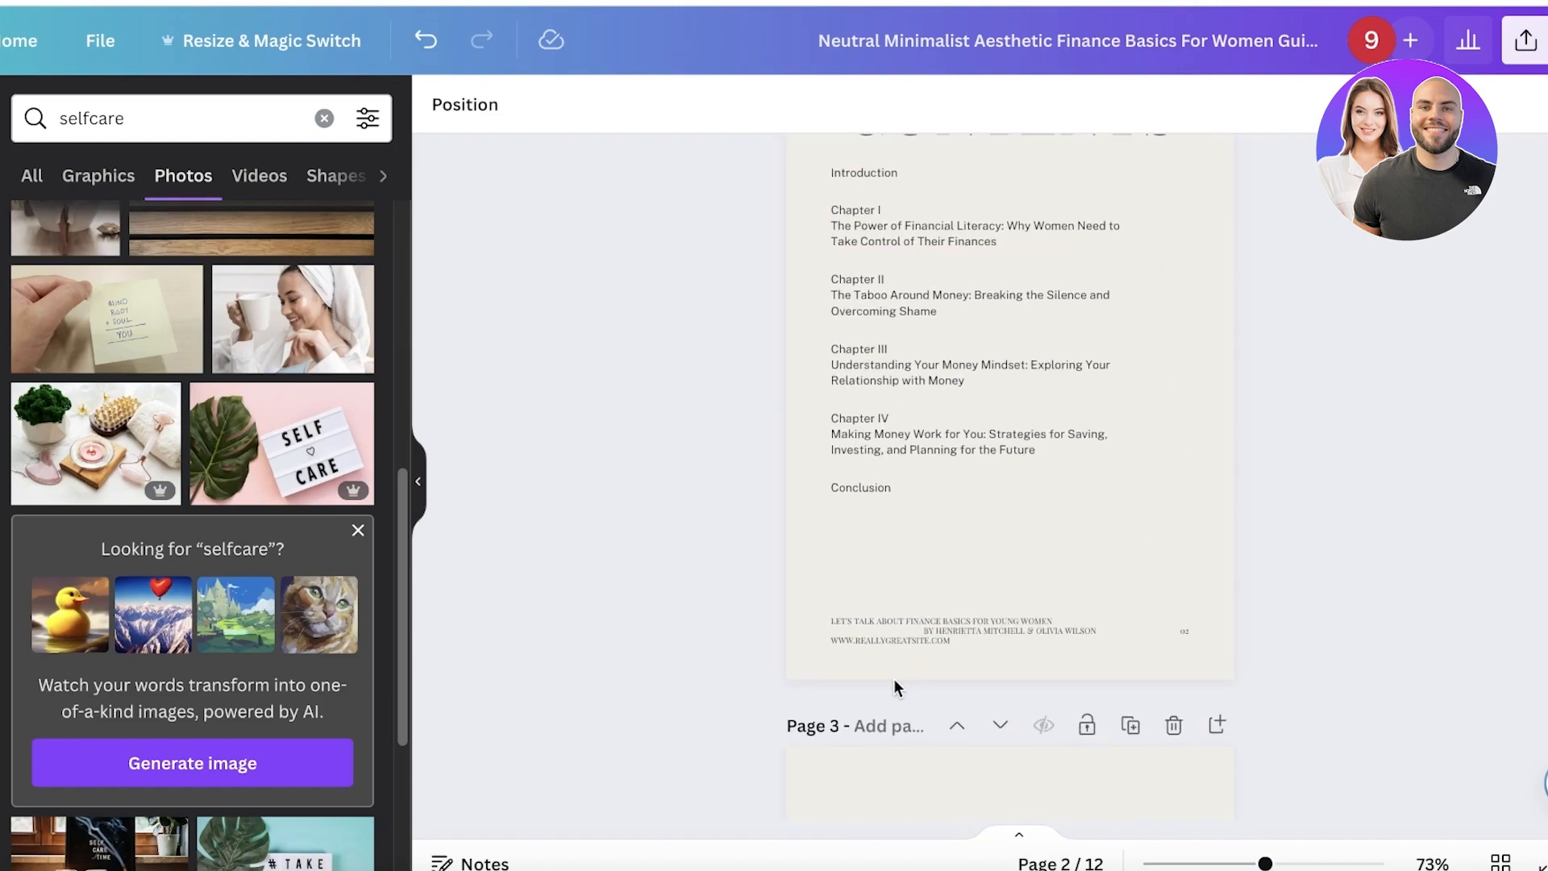
scroll(1102, 581, "up", 5)
scroll(1127, 528, "down", 6)
scroll(1147, 519, "up", 1)
scroll(1149, 519, "down", 12)
scroll(1188, 548, "down", 3)
scroll(1188, 555, "up", 12)
scroll(1338, 516, "down", 1)
scroll(1337, 511, "down", 15)
scroll(1338, 516, "down", 10)
scroll(1337, 516, "down", 12)
scroll(1337, 516, "up", 18)
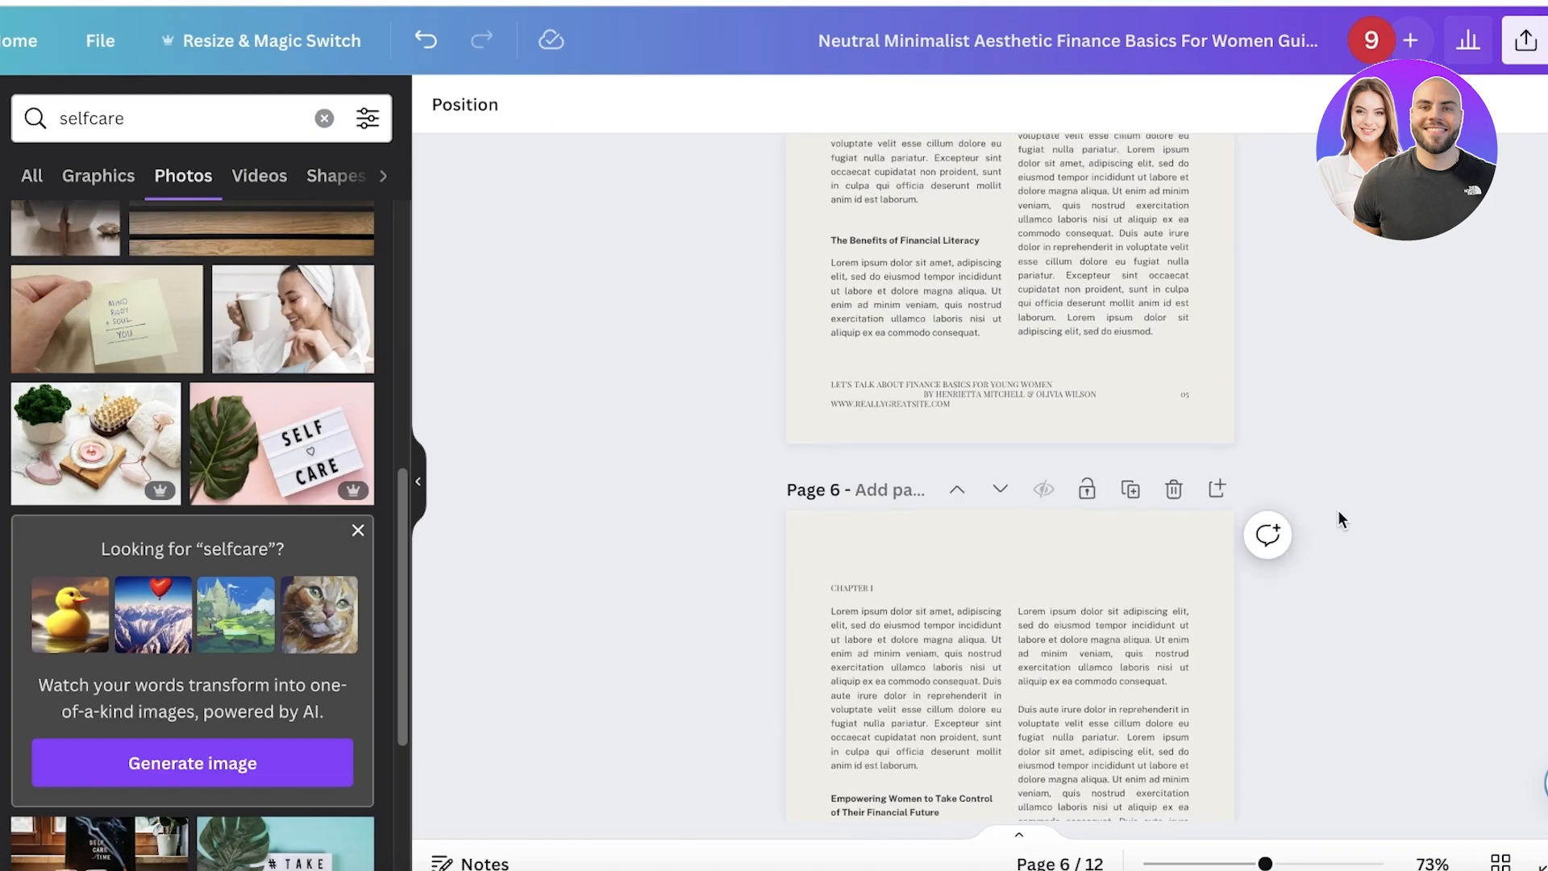
scroll(1337, 518, "down", 5)
left_click_drag(1268, 864, 1269, 865)
scroll(1303, 820, "up", 3)
scroll(1303, 819, "down", 1)
scroll(1127, 680, "down", 3)
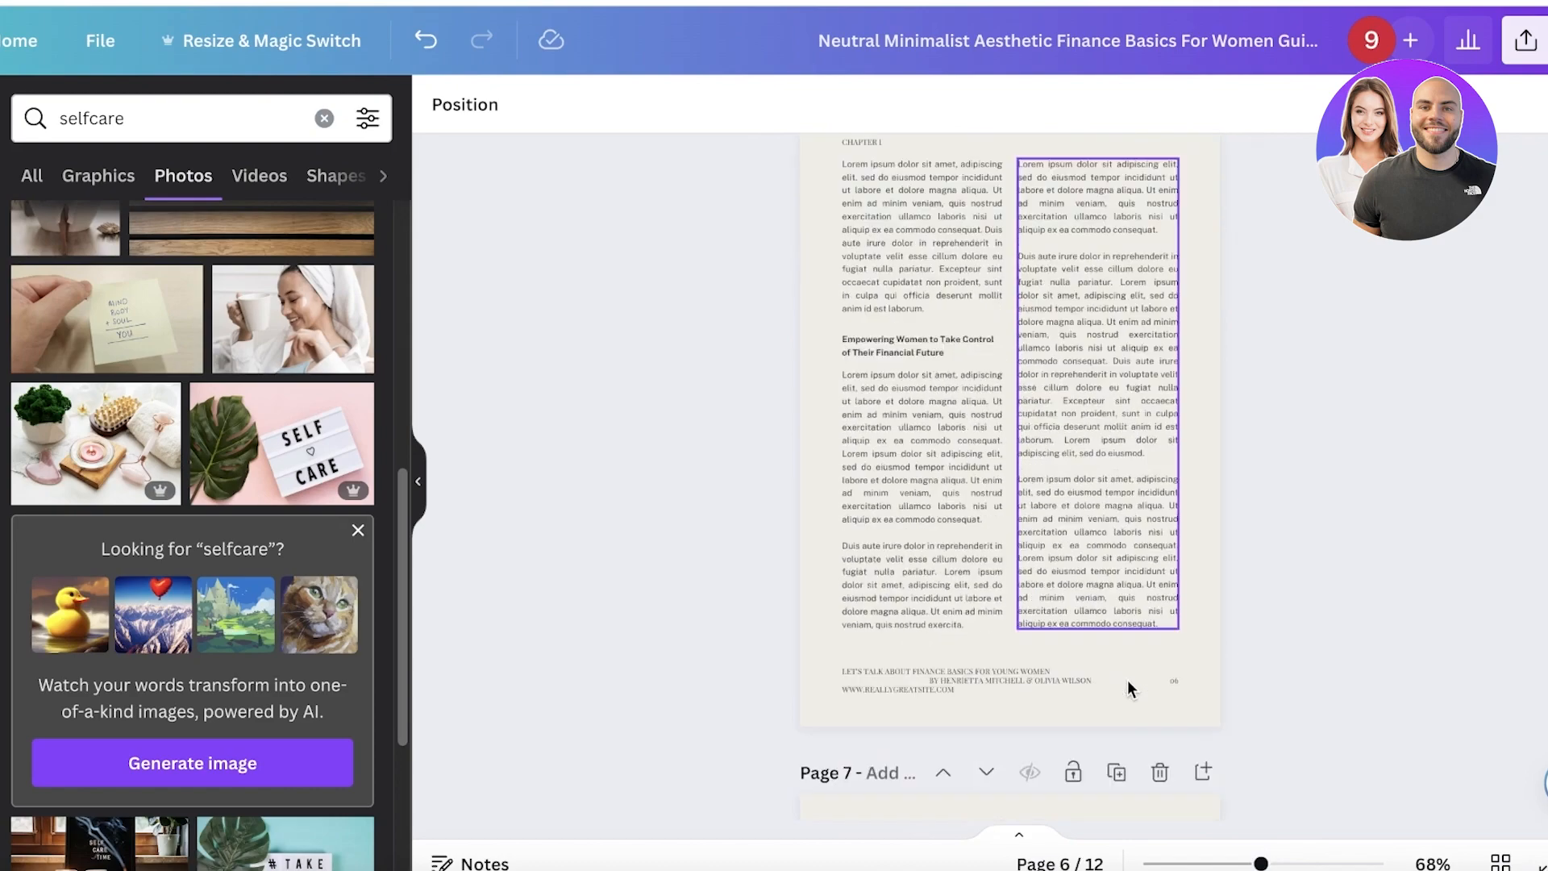
scroll(1127, 679, "up", 2)
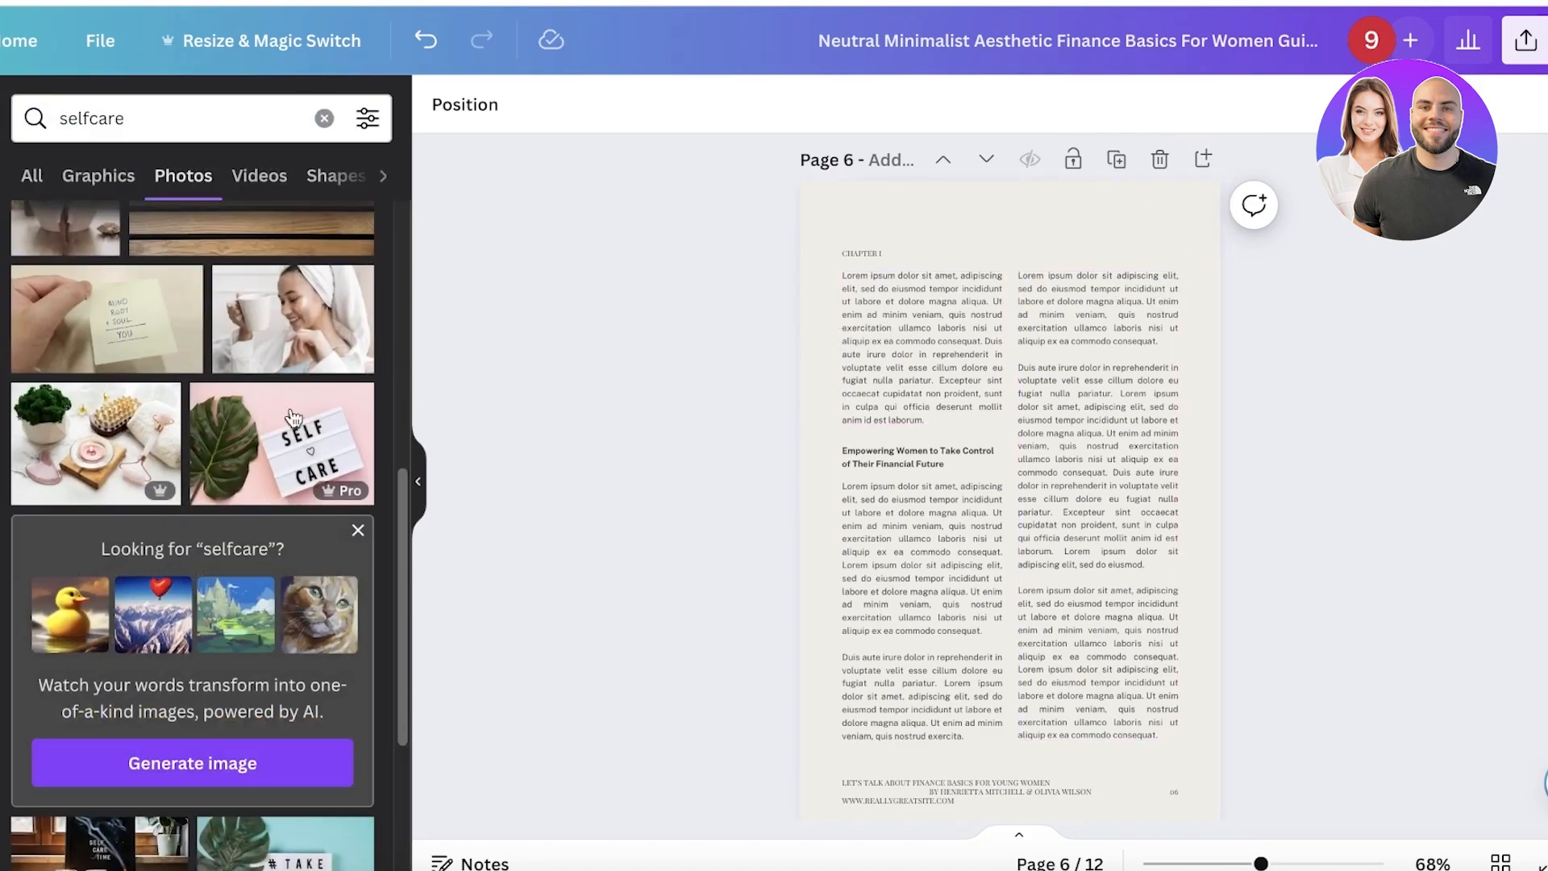
Step: Add the recently used wavy-lines graphic to page 6 and enlarge it to cover most of the page
left_click(1, 198)
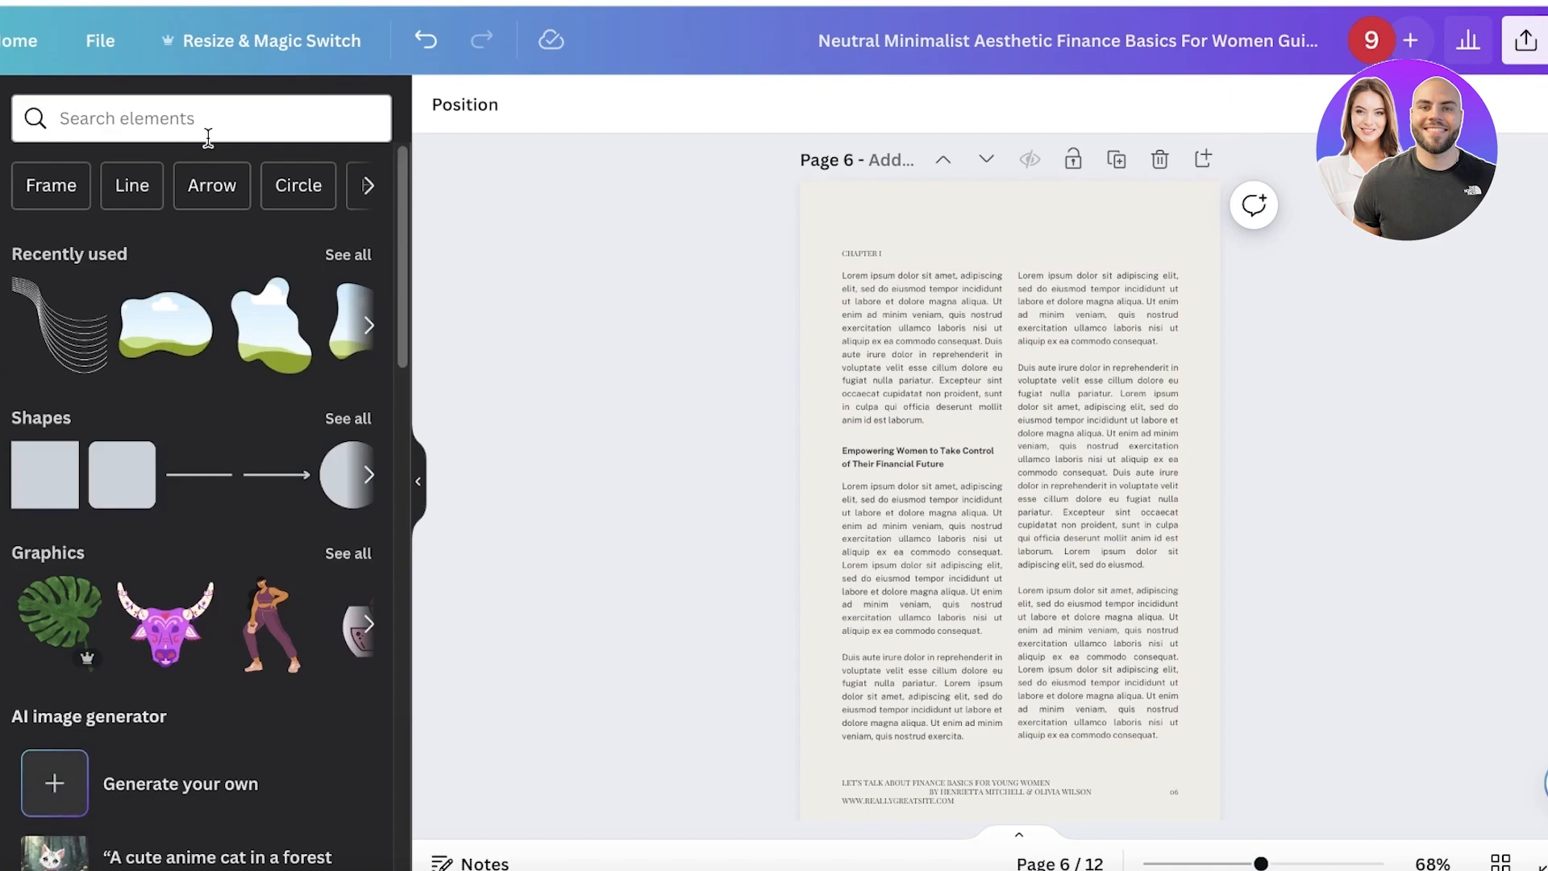
left_click(60, 334)
mouse_move(1002, 529)
left_mouse_down()
mouse_move(1003, 433)
mouse_move(981, 383)
left_mouse_up()
mouse_move(1192, 572)
left_mouse_down()
mouse_move(1362, 746)
mouse_move(1339, 741)
left_mouse_up()
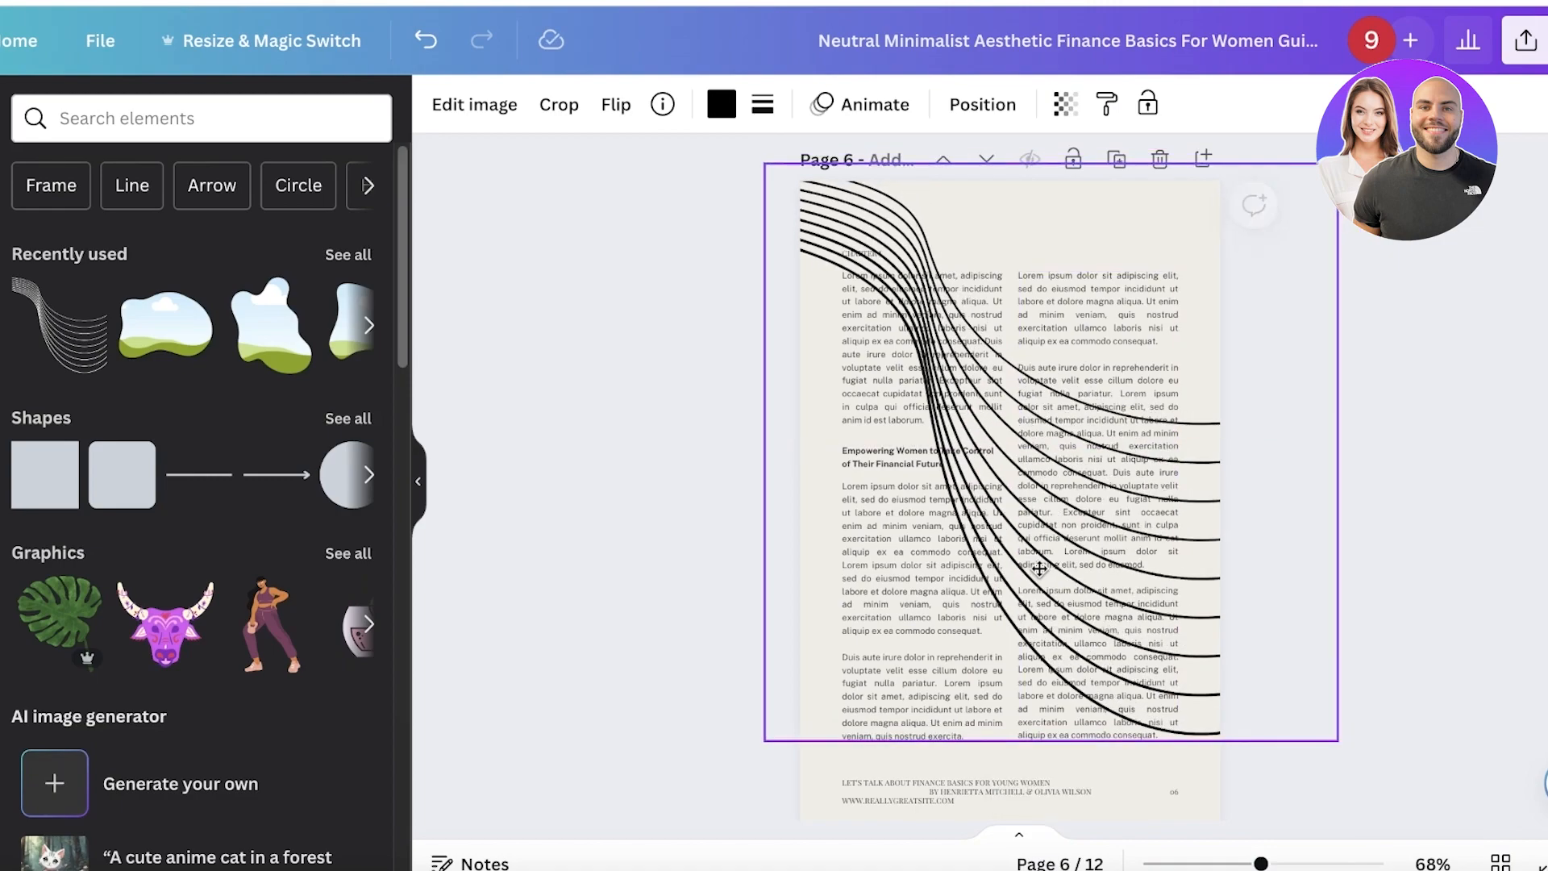
Step: Bring the wavy-lines graphic on page 6 forward one layer and shift it slightly lower over the text
right_click(1207, 529)
mouse_move(1251, 576)
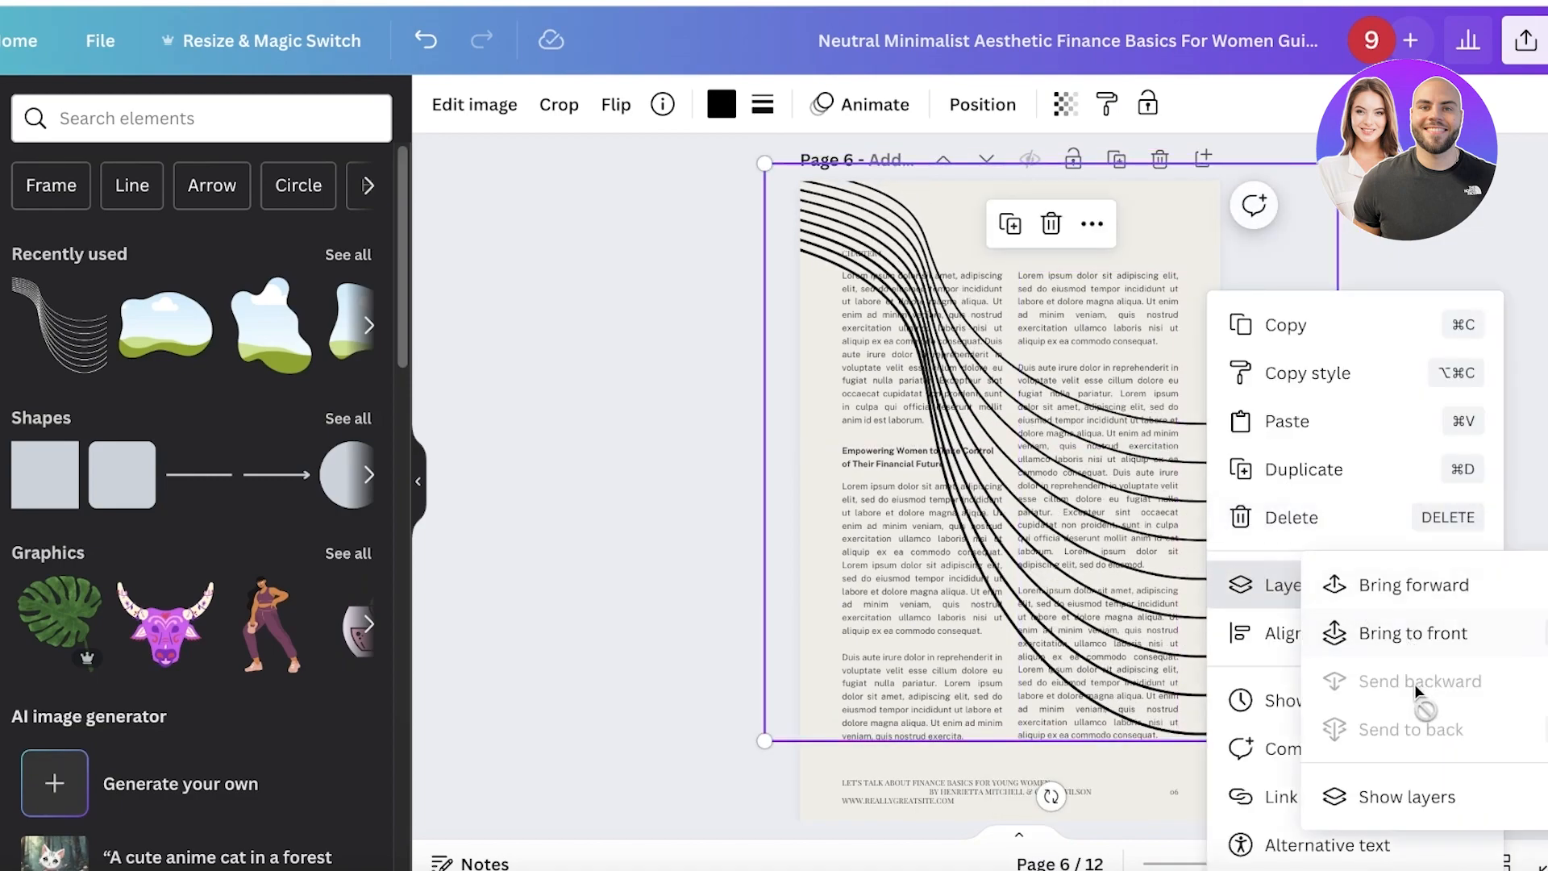
left_click(1373, 587)
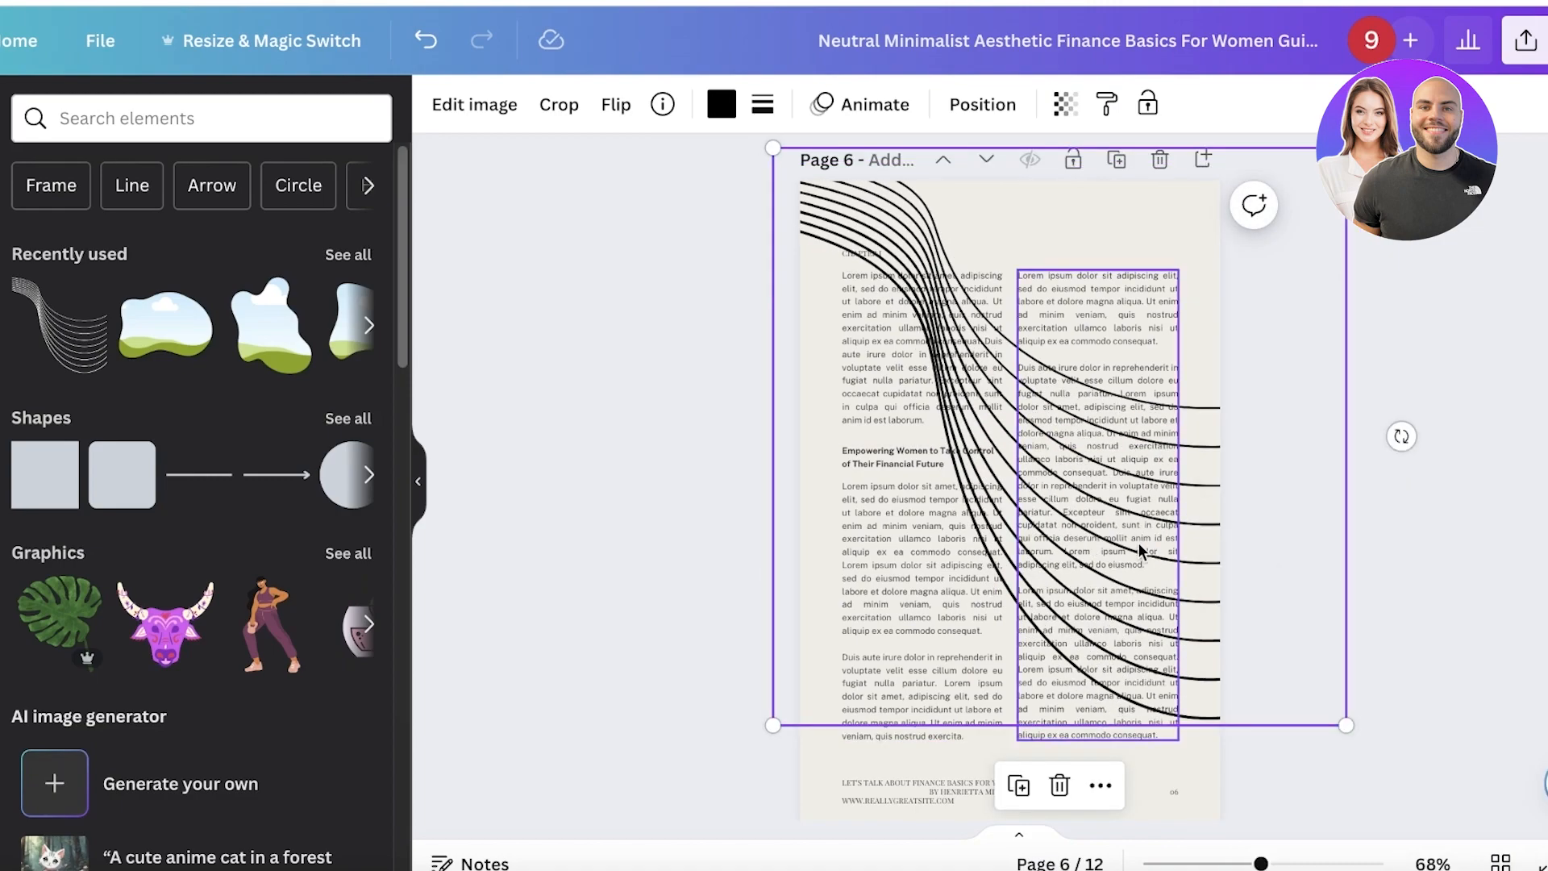
left_click_drag(1139, 544, 1130, 573)
left_click_drag(818, 224, 808, 249)
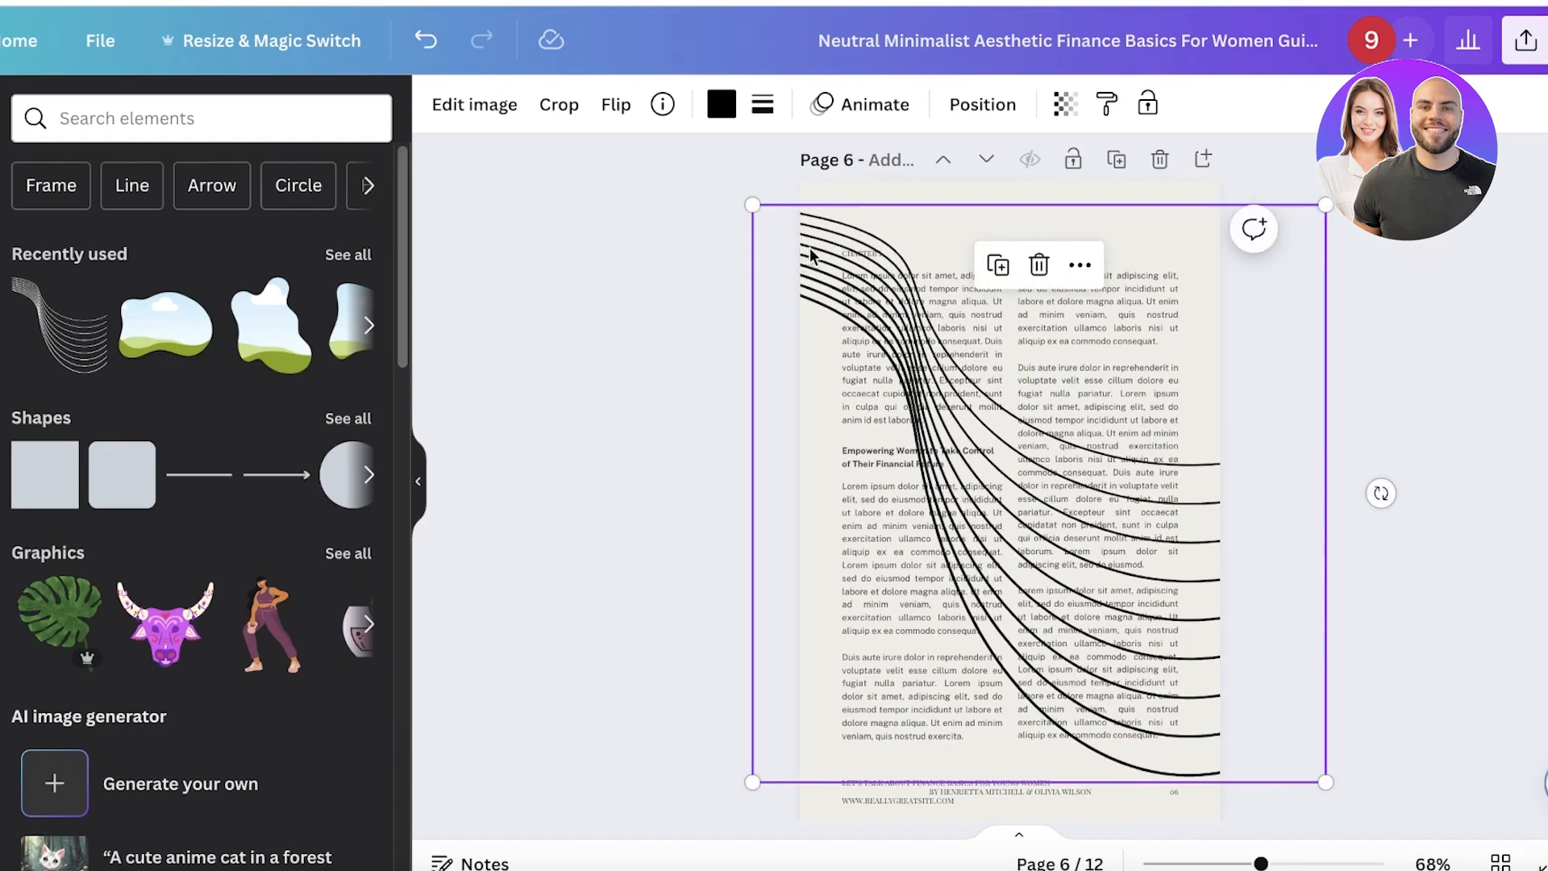
Step: Send the wavy-lines graphic on page 6 backward one layer
right_click(809, 255)
mouse_move(891, 546)
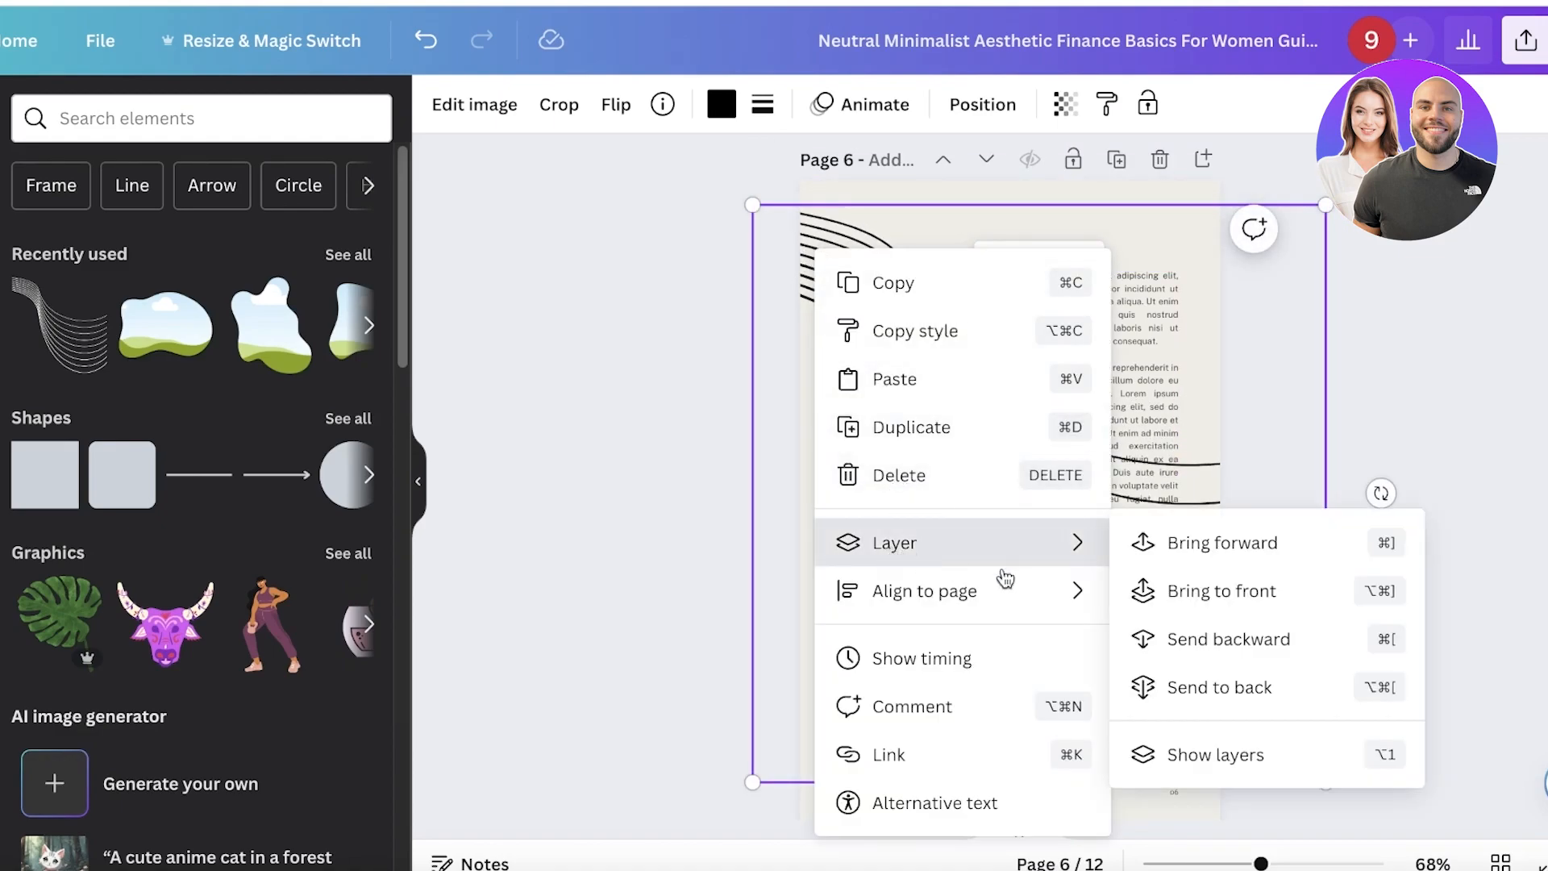
left_click(1226, 638)
right_click(815, 321)
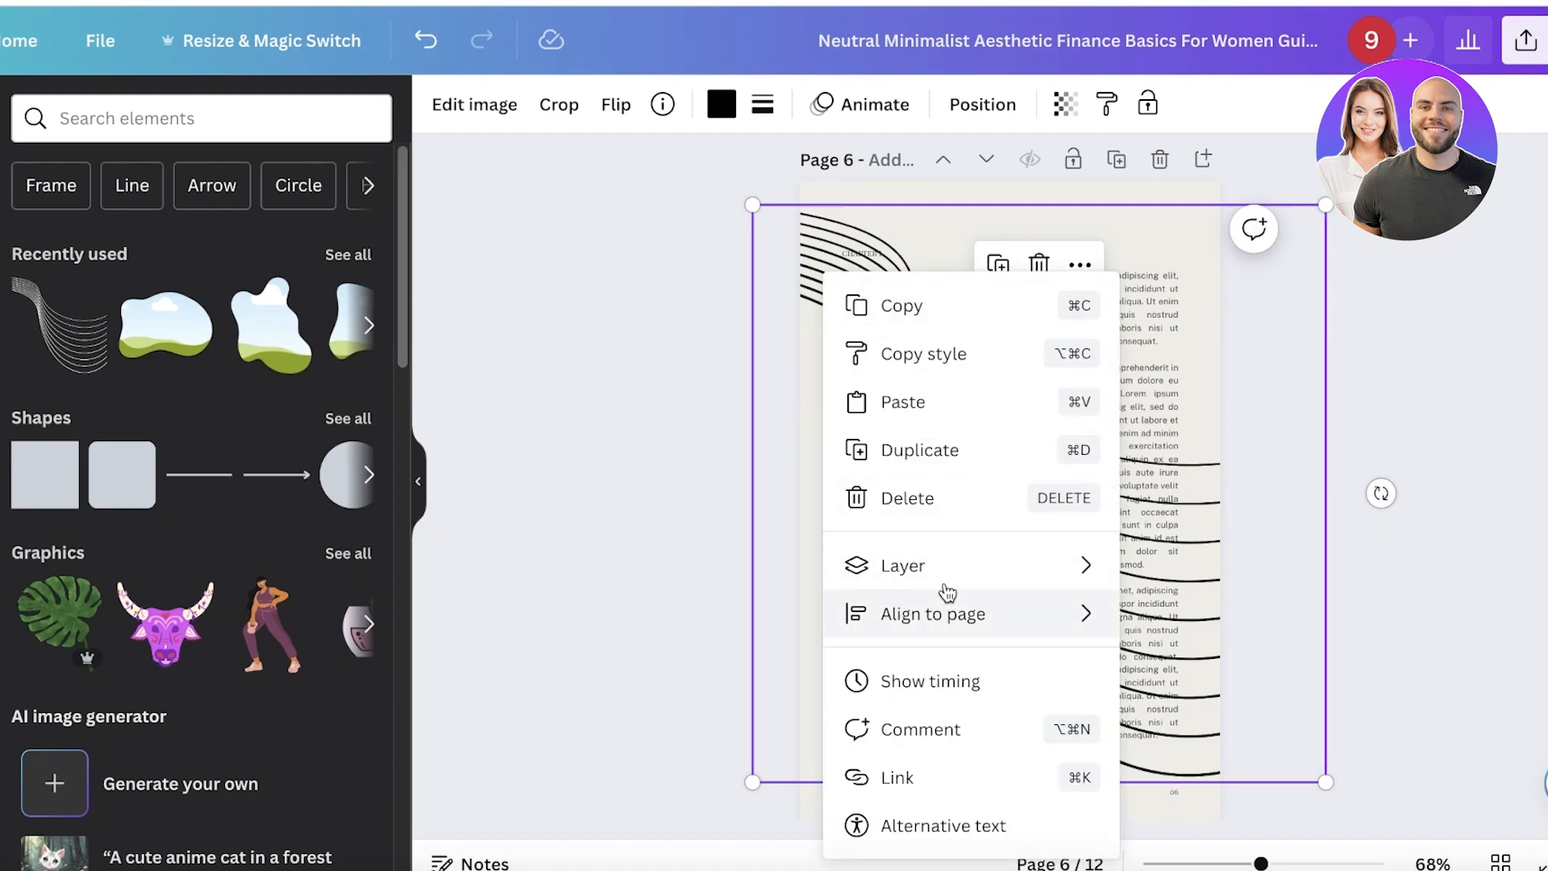
mouse_move(952, 577)
left_click(877, 253)
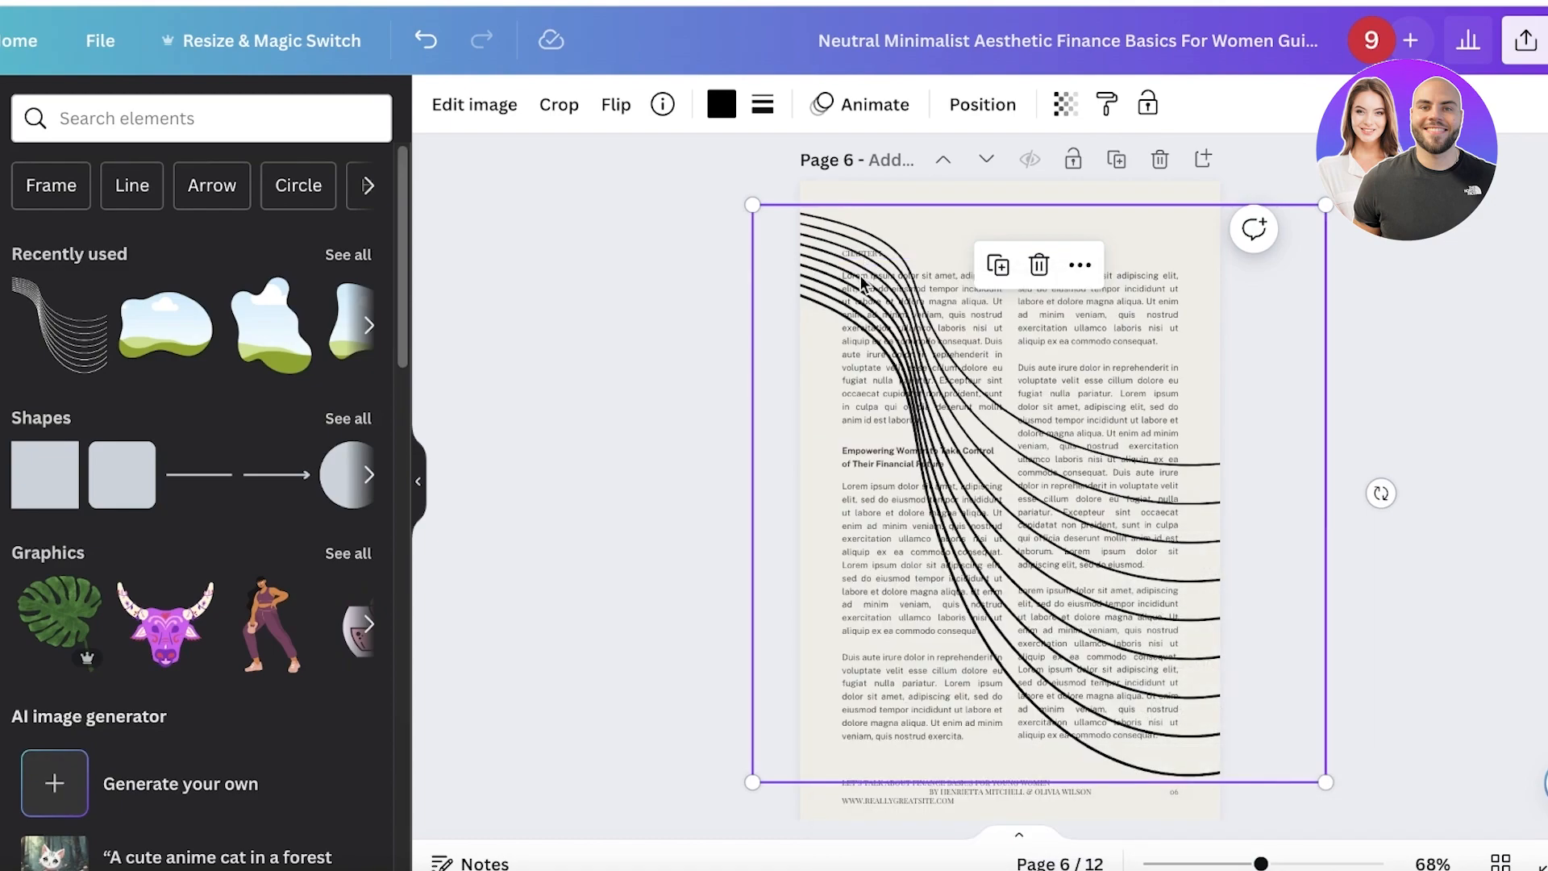
left_click(859, 301)
Step: Send page 6's second text column to the back and widen it to 205
left_click(1341, 264)
right_click(1072, 294)
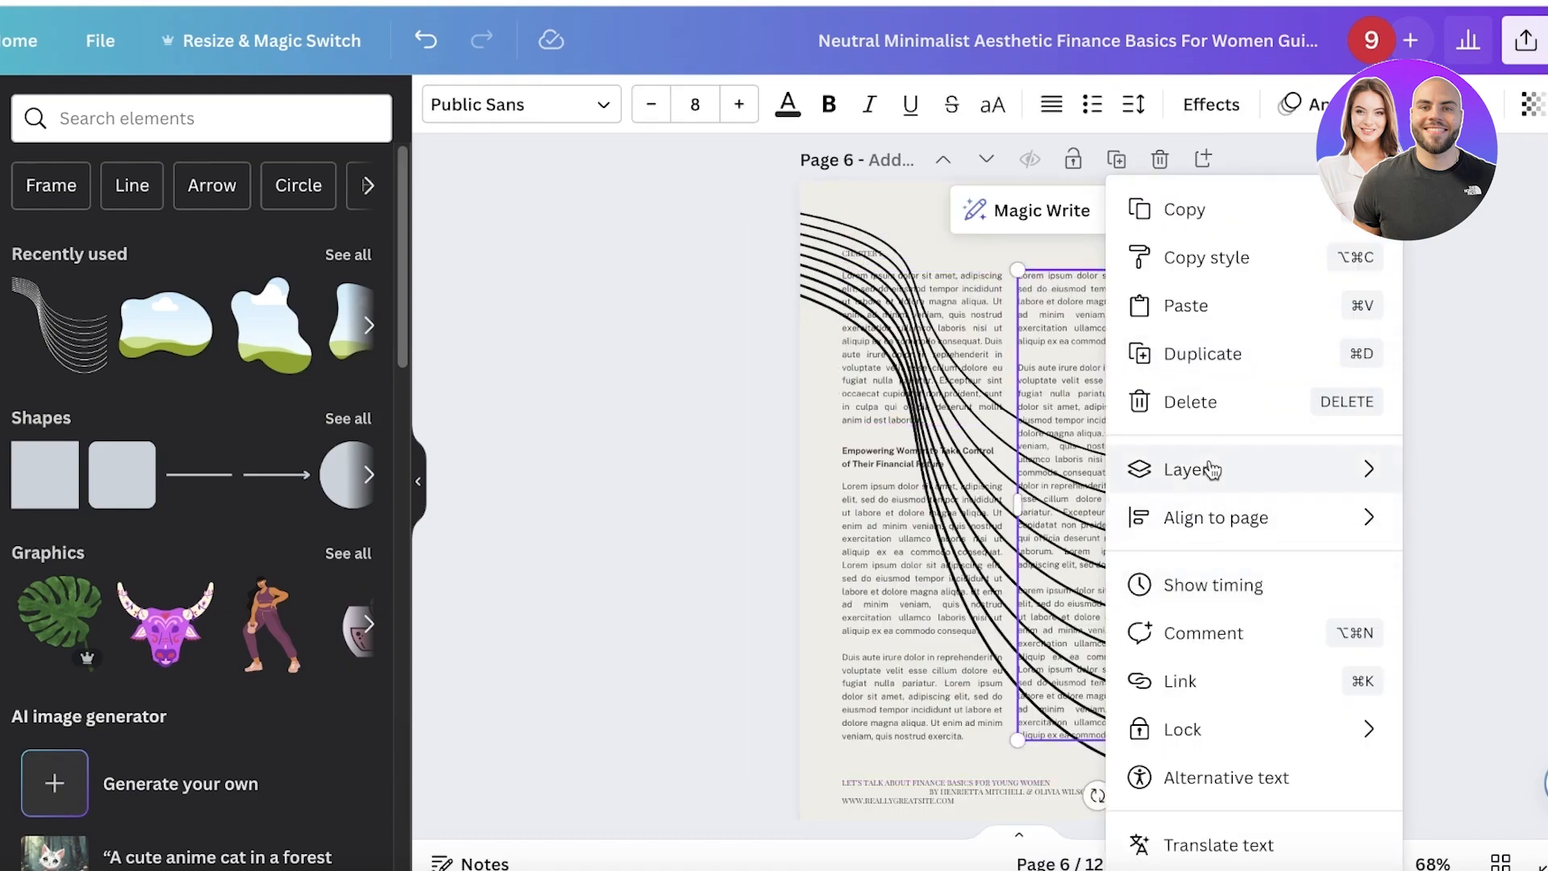
mouse_move(1214, 469)
left_click(1371, 612)
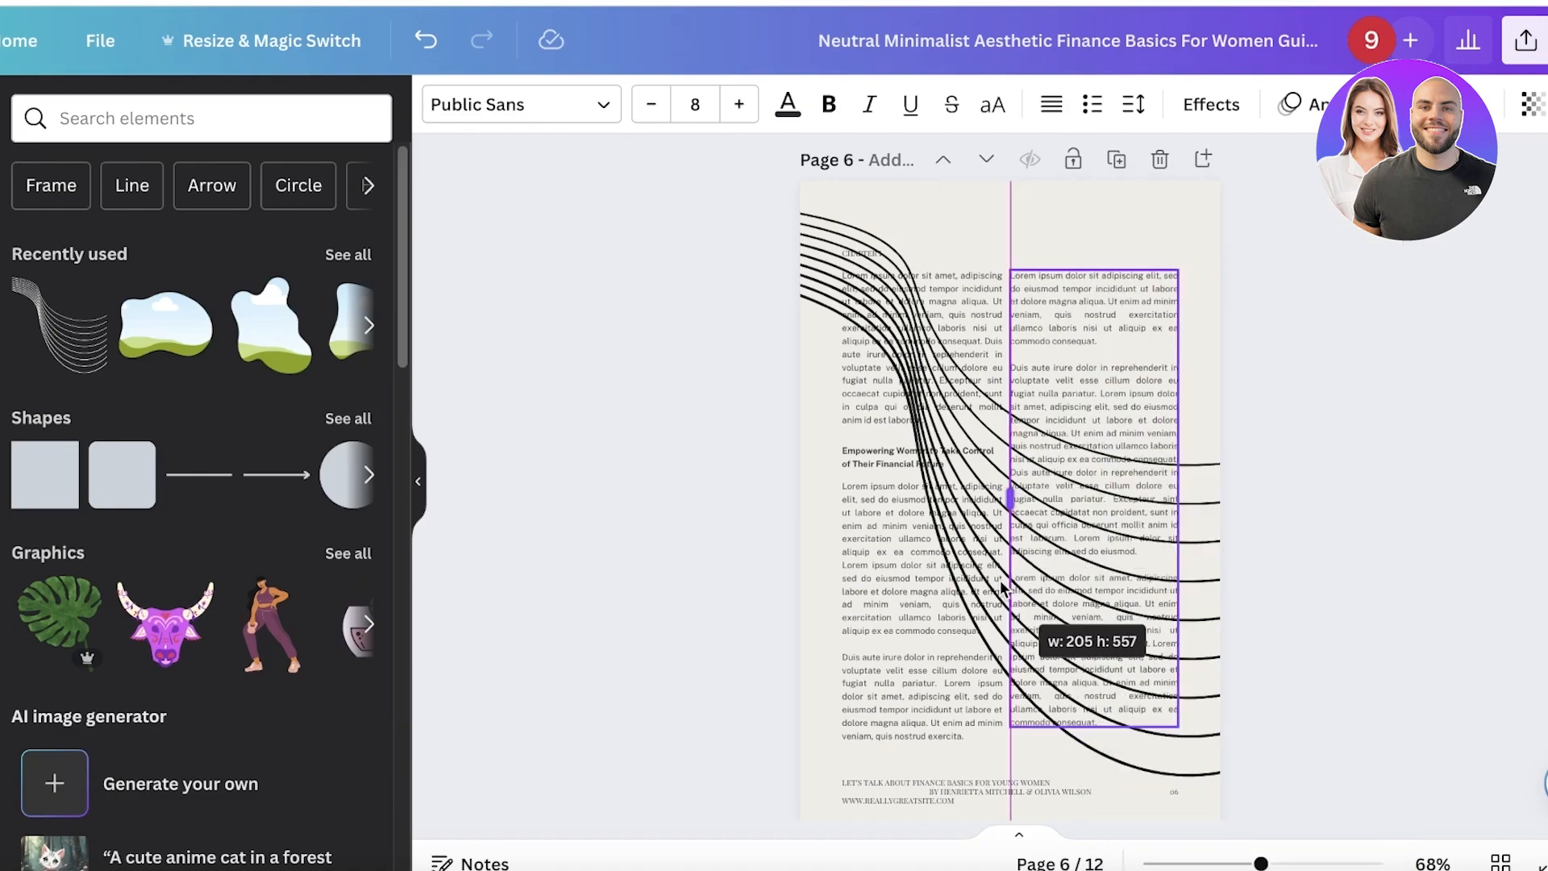
Step: Move the wavy-lines graphic to the lower part of page 6 and set its transparency to 8
left_click_drag(851, 257, 788, 378)
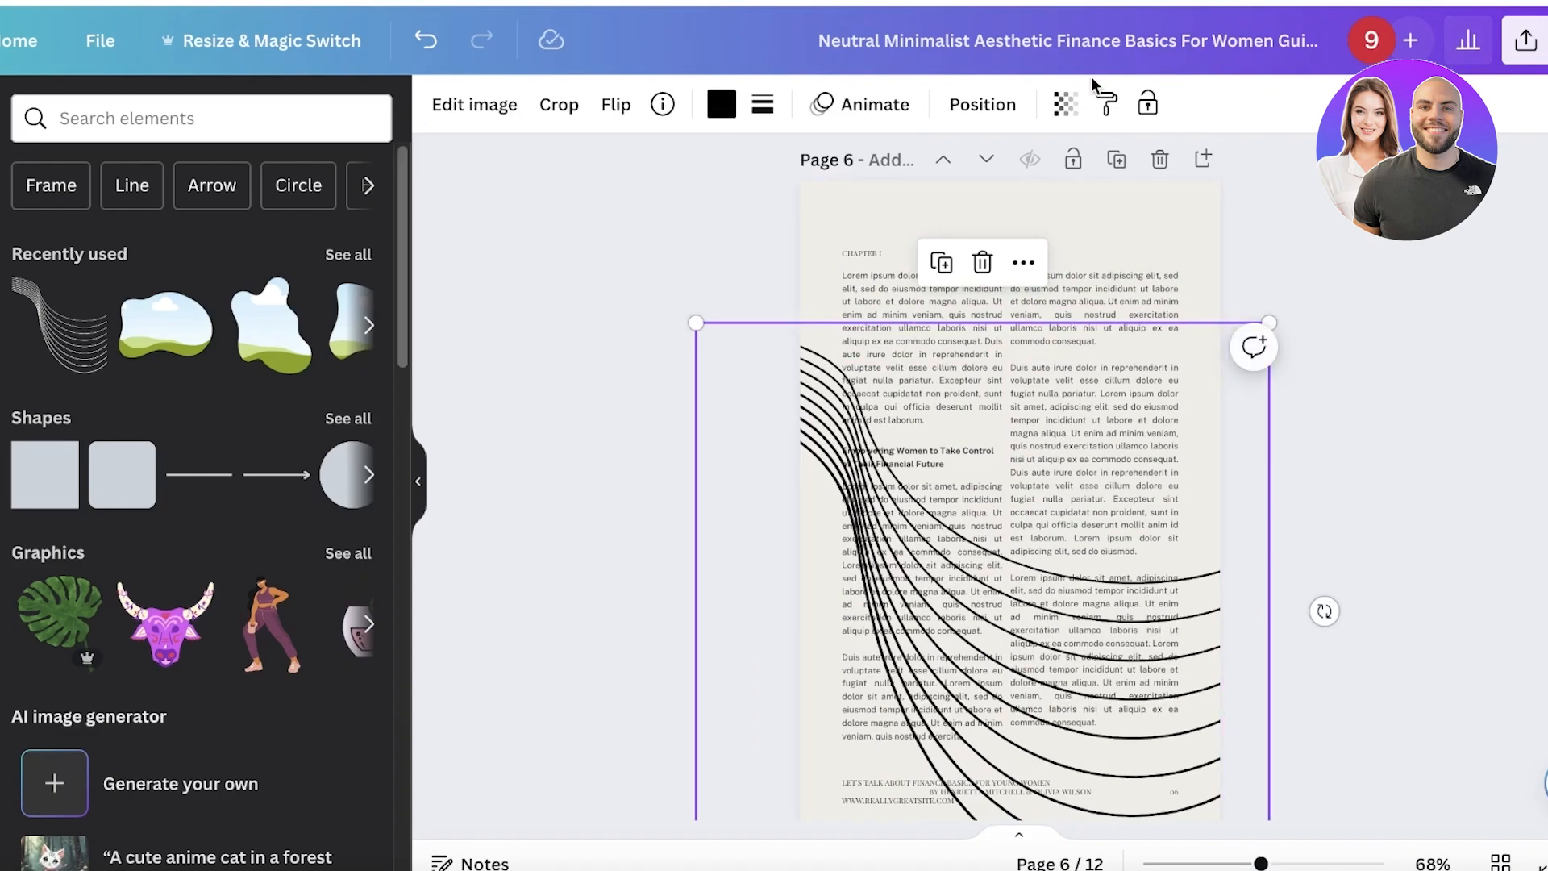
left_click(1065, 103)
left_click_drag(1063, 200, 874, 200)
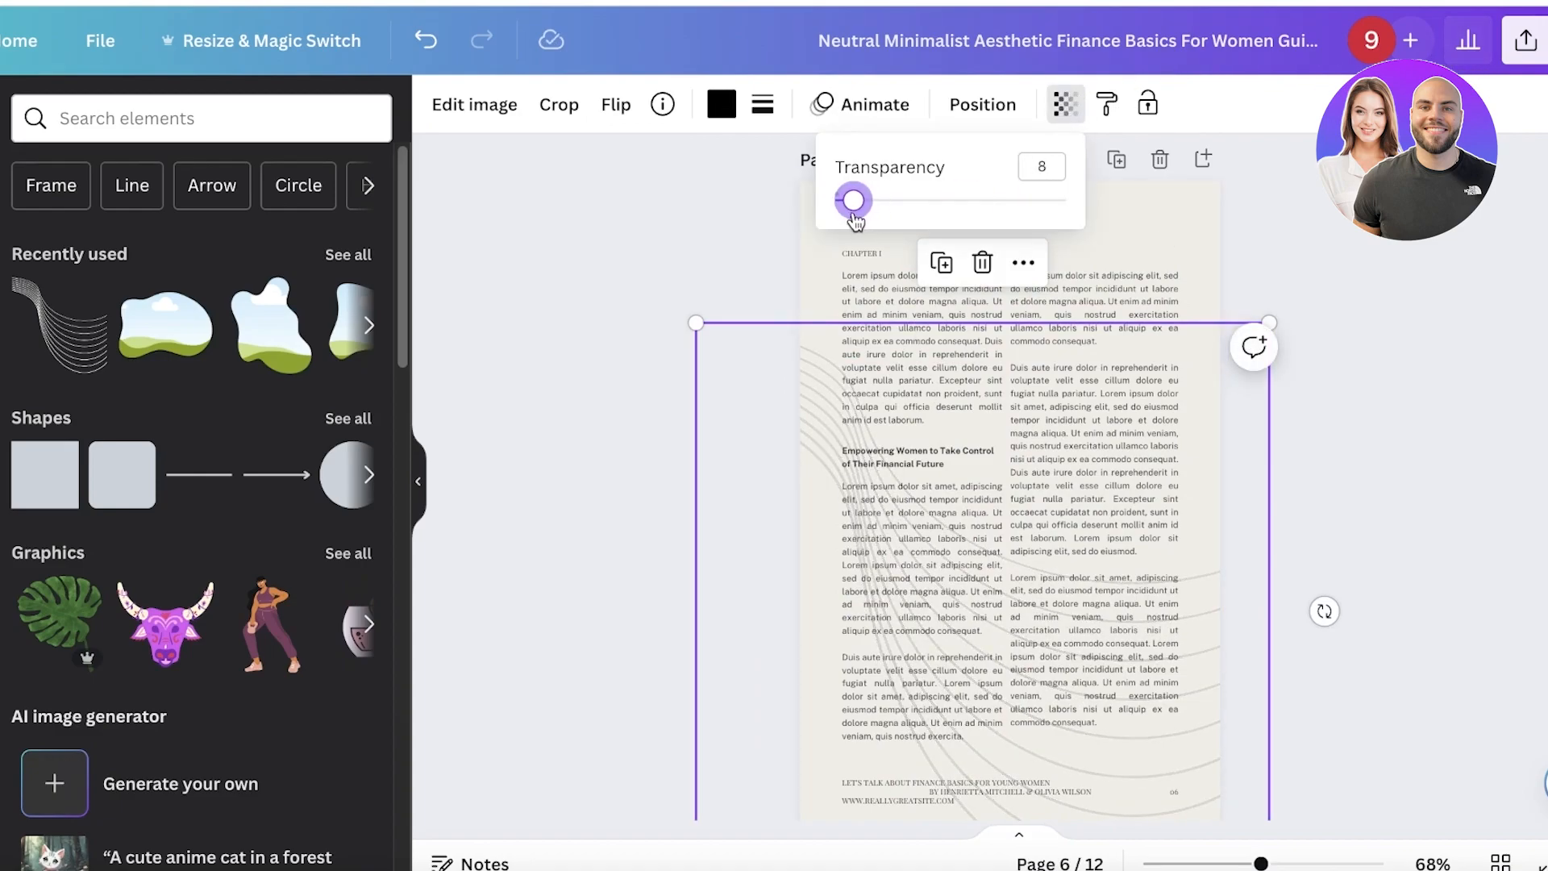
Step: Shift the text block headed "Empowering Women to Take Control of Their Financial Future" slightly to the left on page 6
scroll(1474, 423, "up", 5)
scroll(1337, 476, "down", 8)
left_click_drag(981, 452, 984, 493)
left_click(1151, 587)
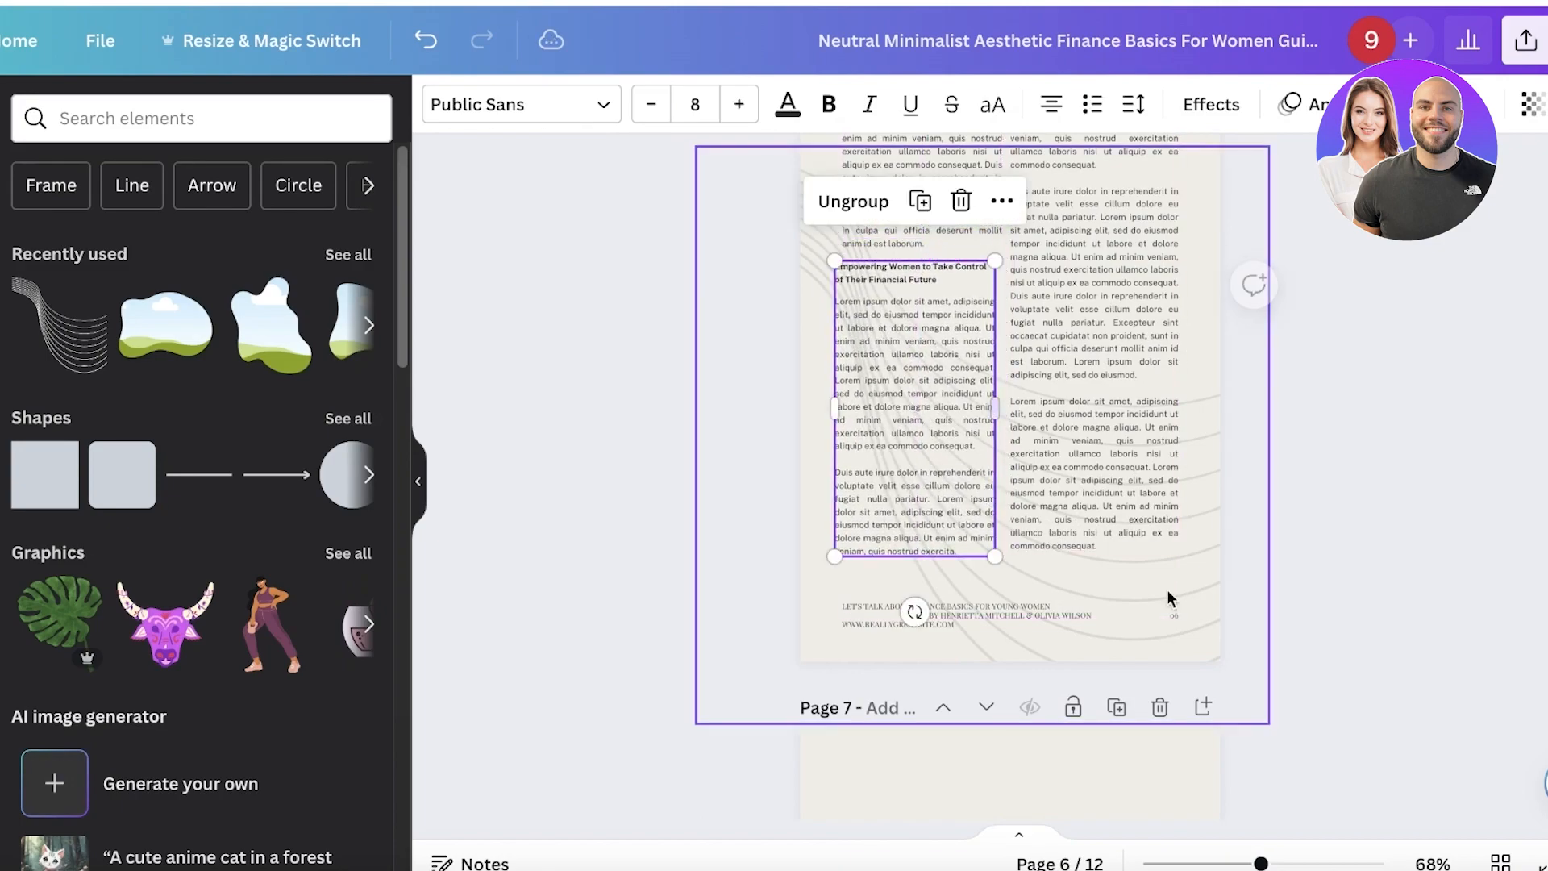
left_click(1184, 615)
left_click(1478, 449)
scroll(1465, 451, "up", 3)
scroll(1465, 451, "down", 6)
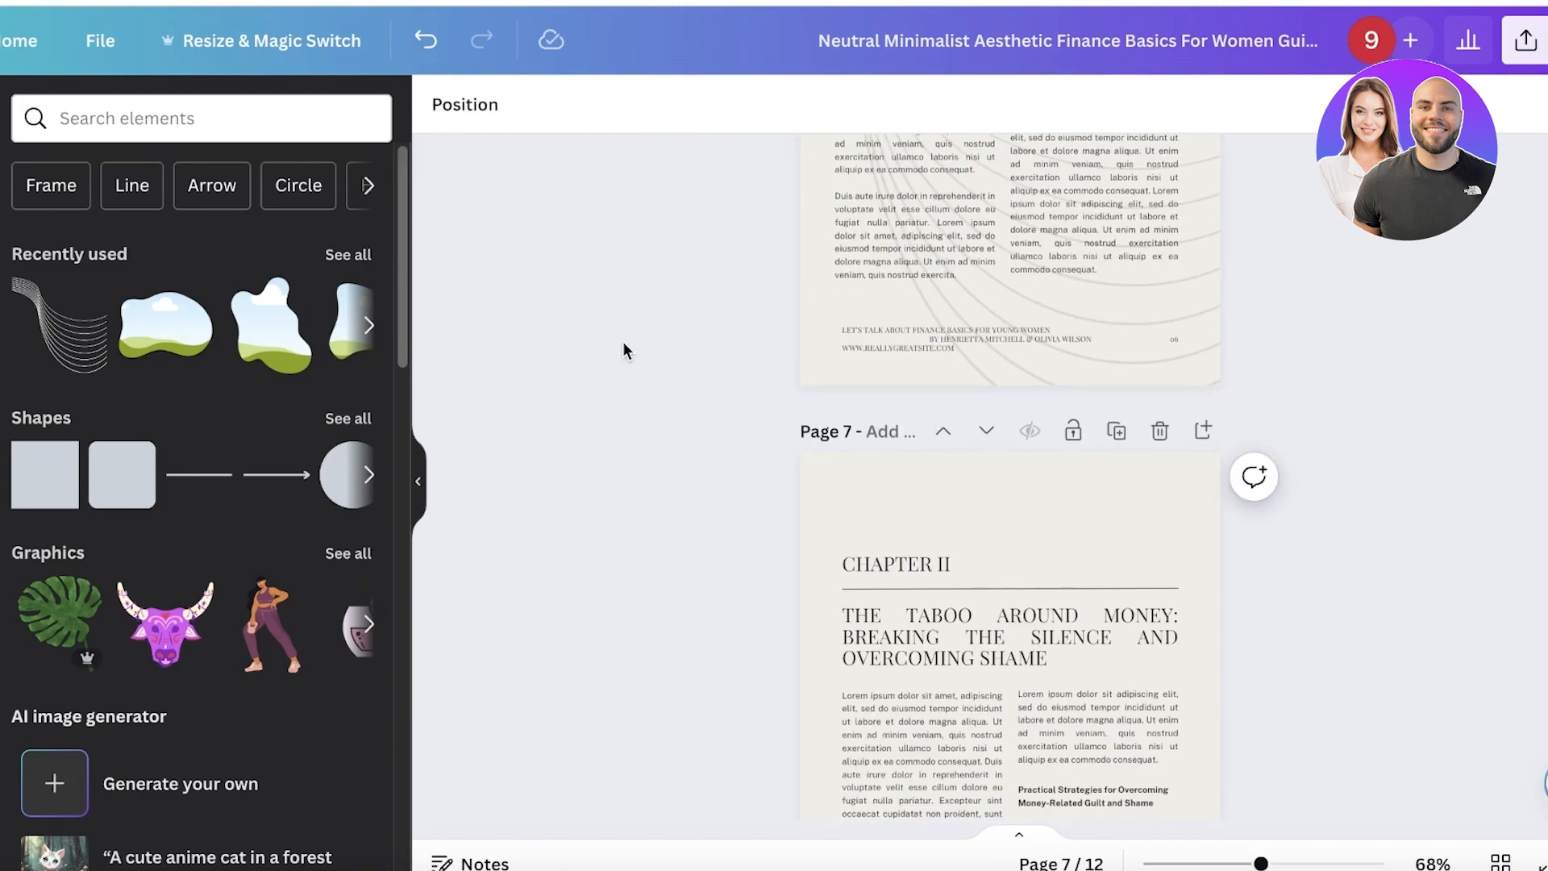
Step: Fade the wavy-lines graphic on page 6 further by lowering its transparency value
scroll(1123, 429, "up", 3)
left_click(1169, 558)
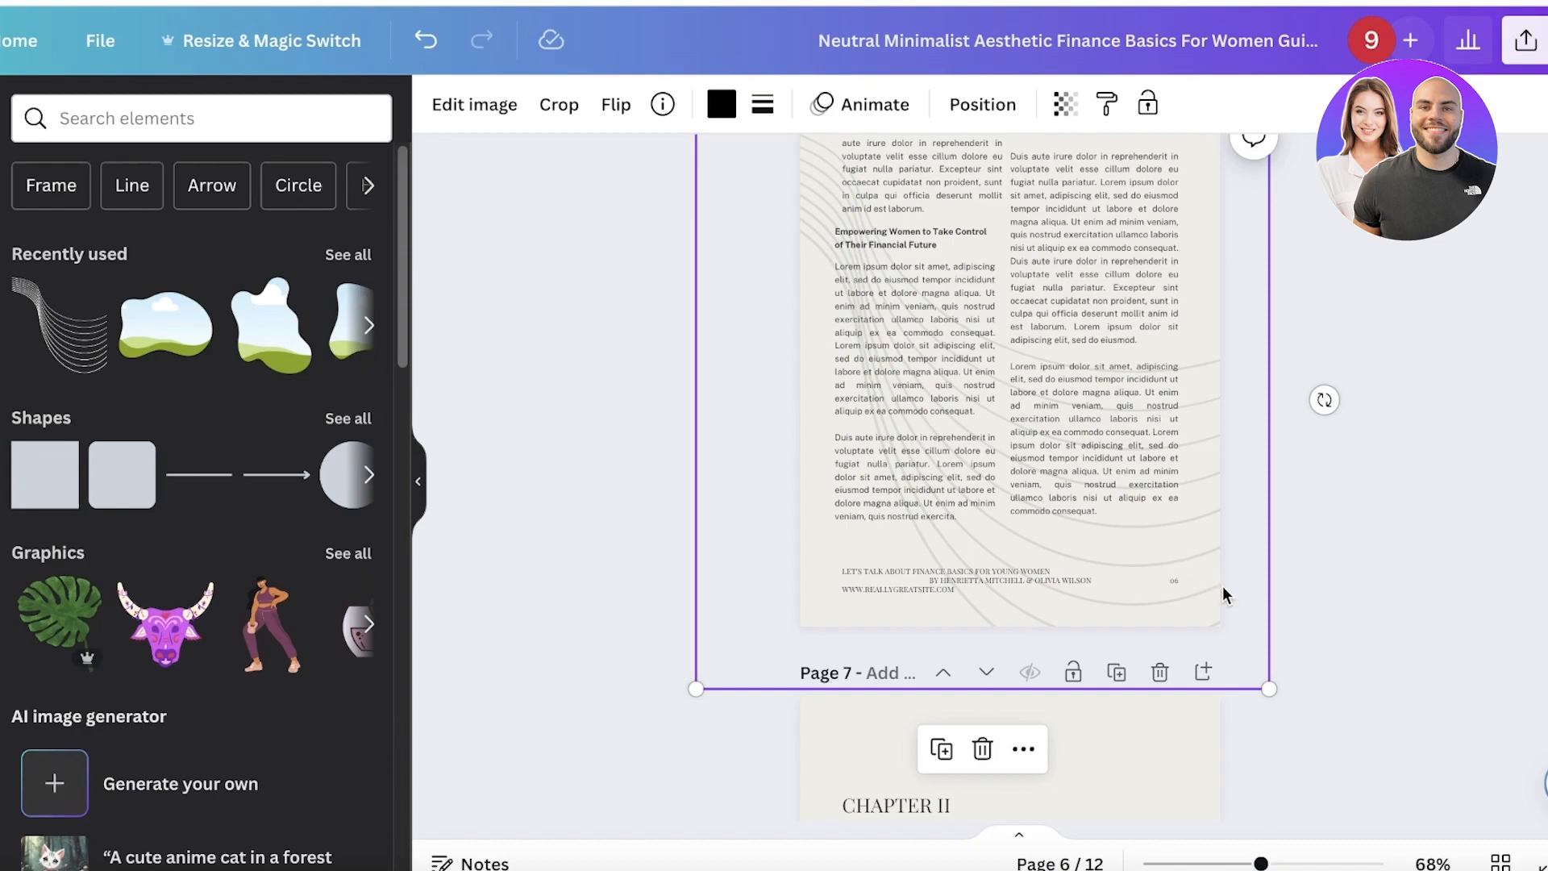
scroll(1222, 595, "up", 3)
left_click(1066, 103)
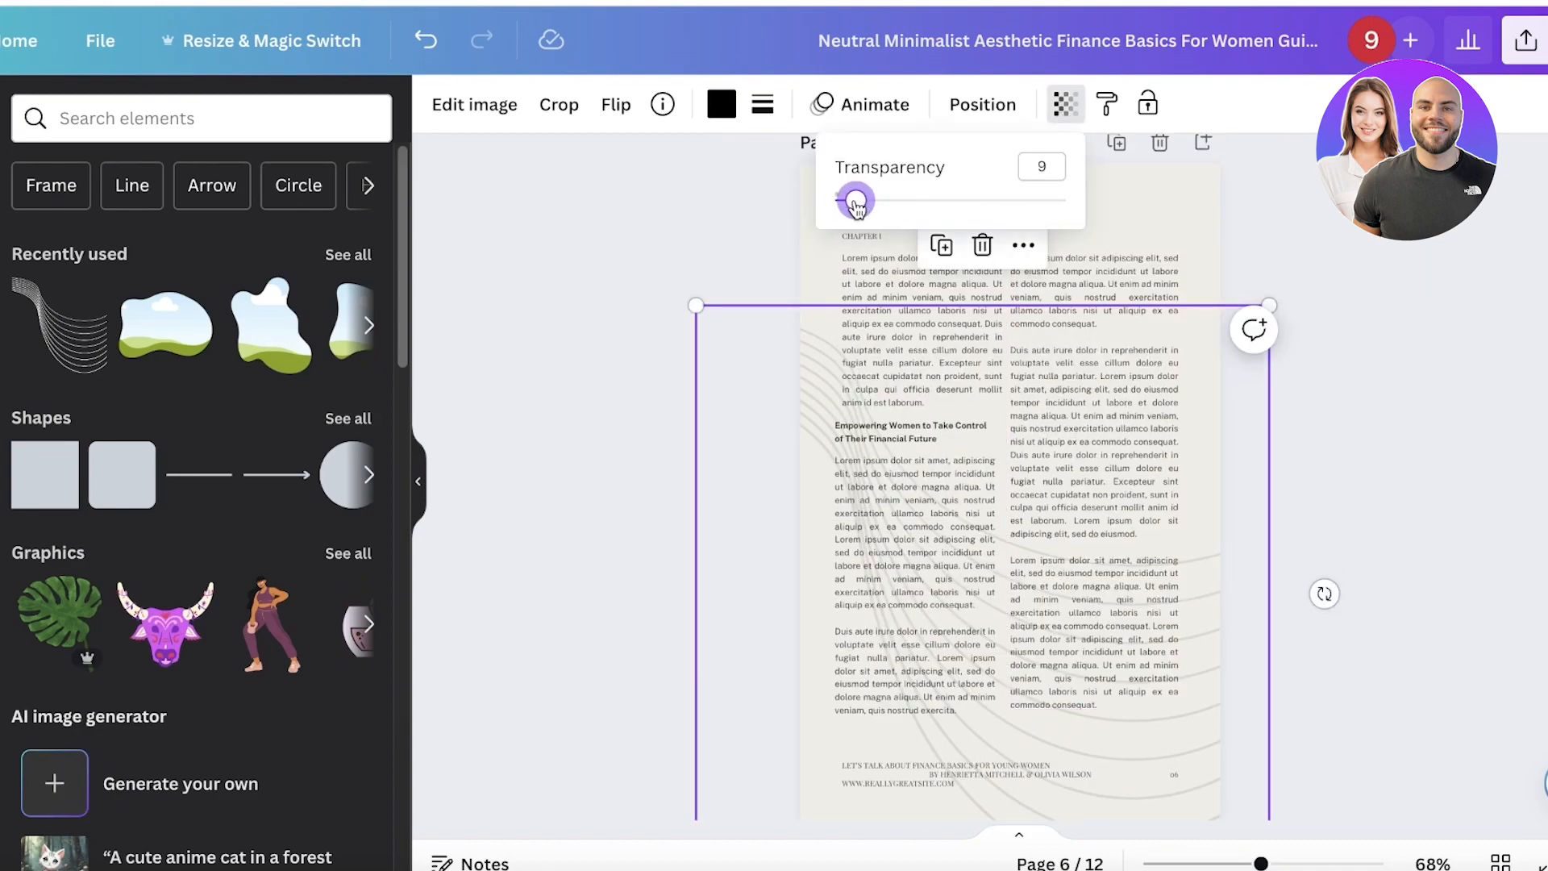
left_click(1499, 342)
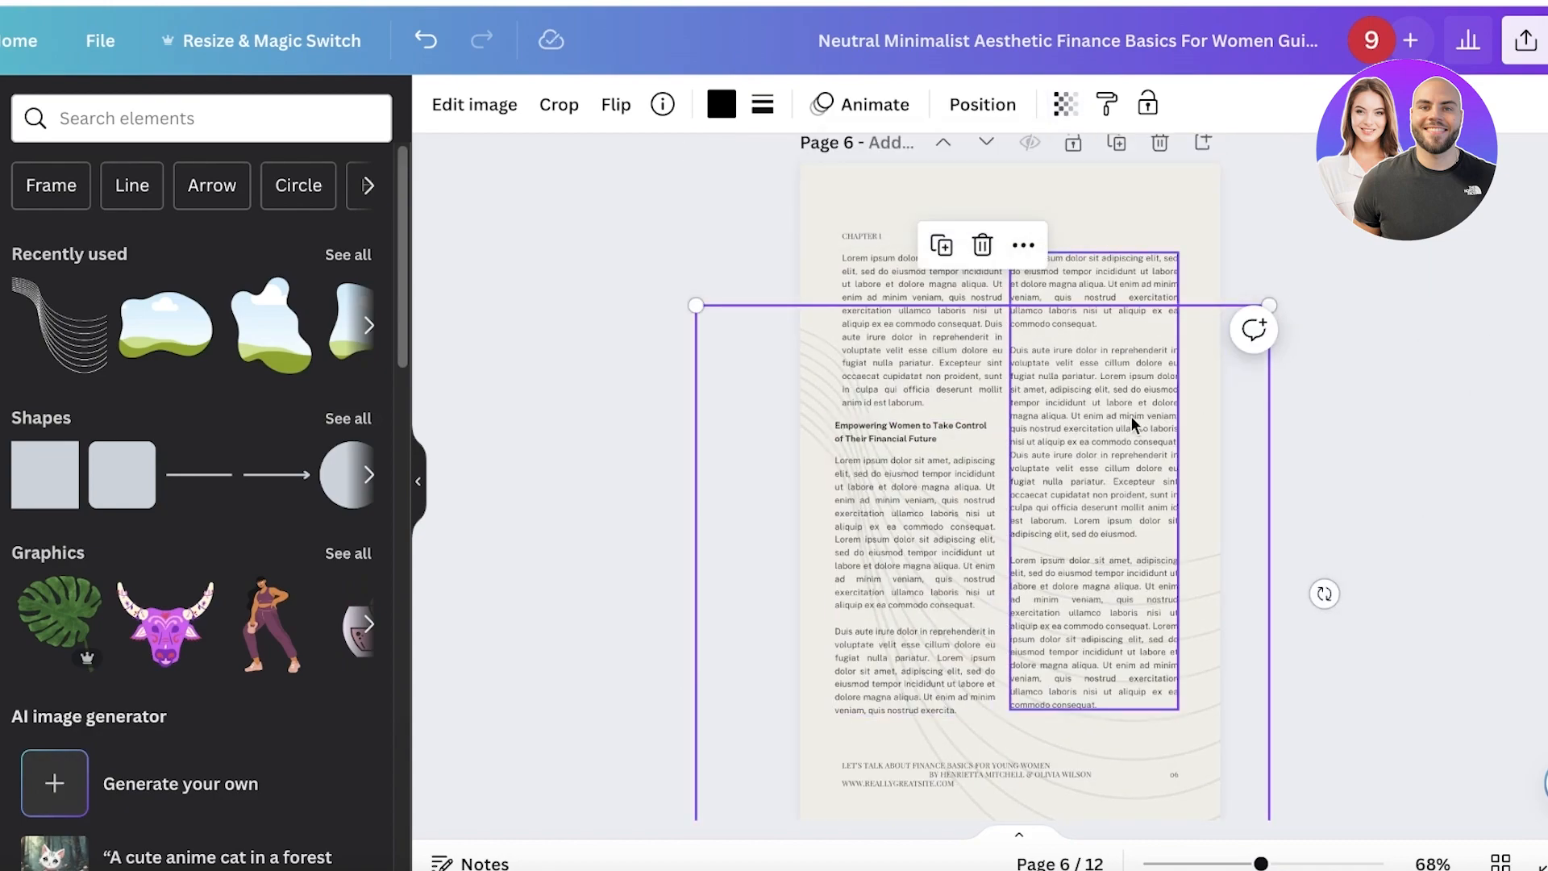
Step: Look through the pages down to page 11 and back to the cover, opening the design title for editing
scroll(1131, 420, "down", 1)
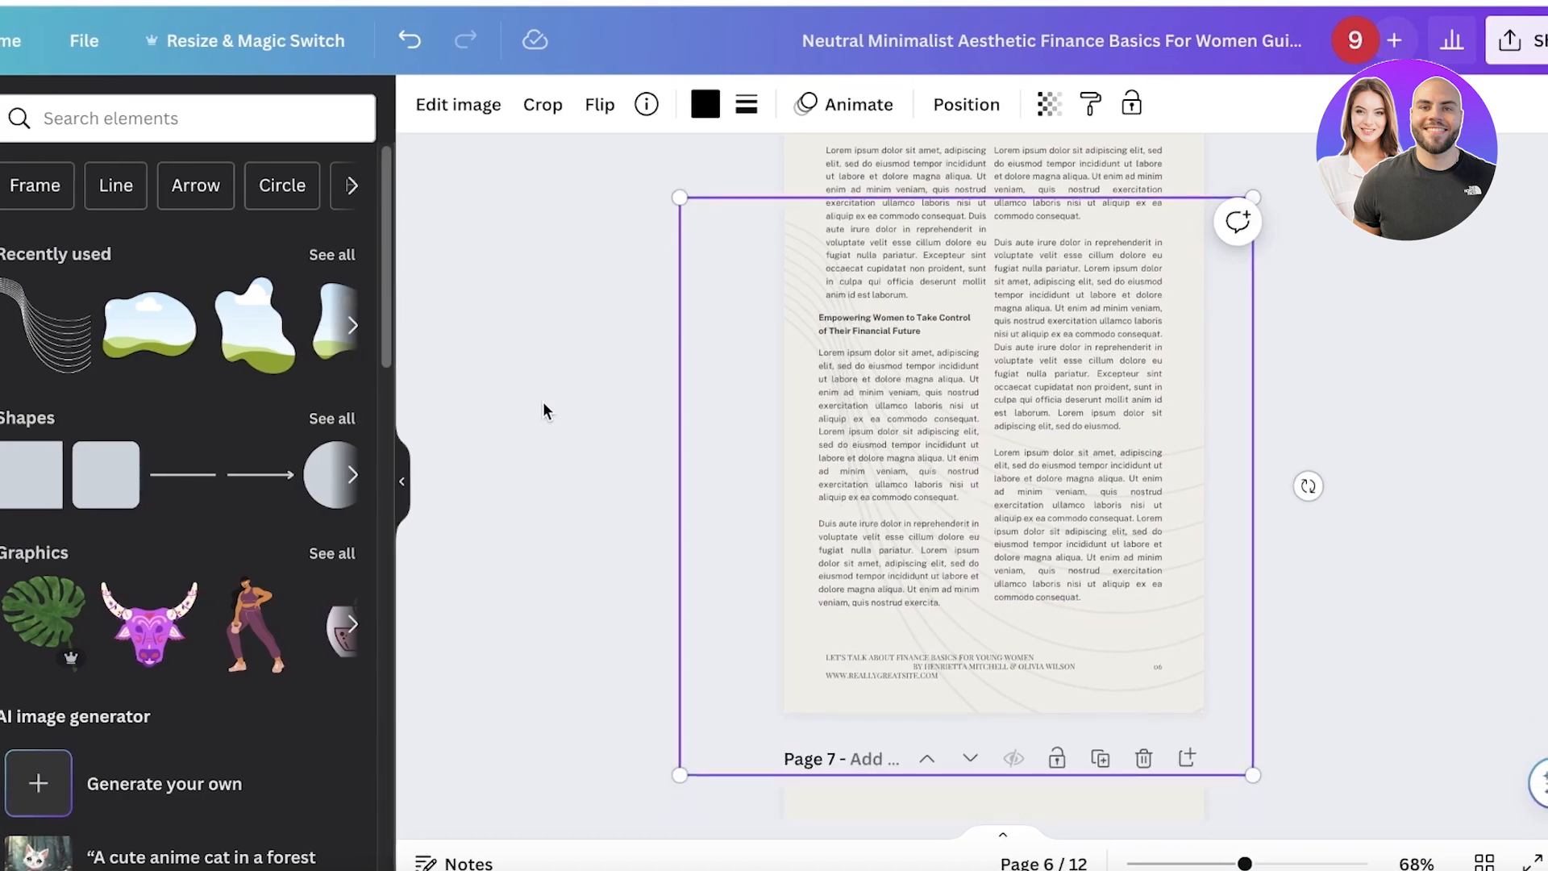
scroll(754, 486, "down", 20)
scroll(868, 492, "down", 20)
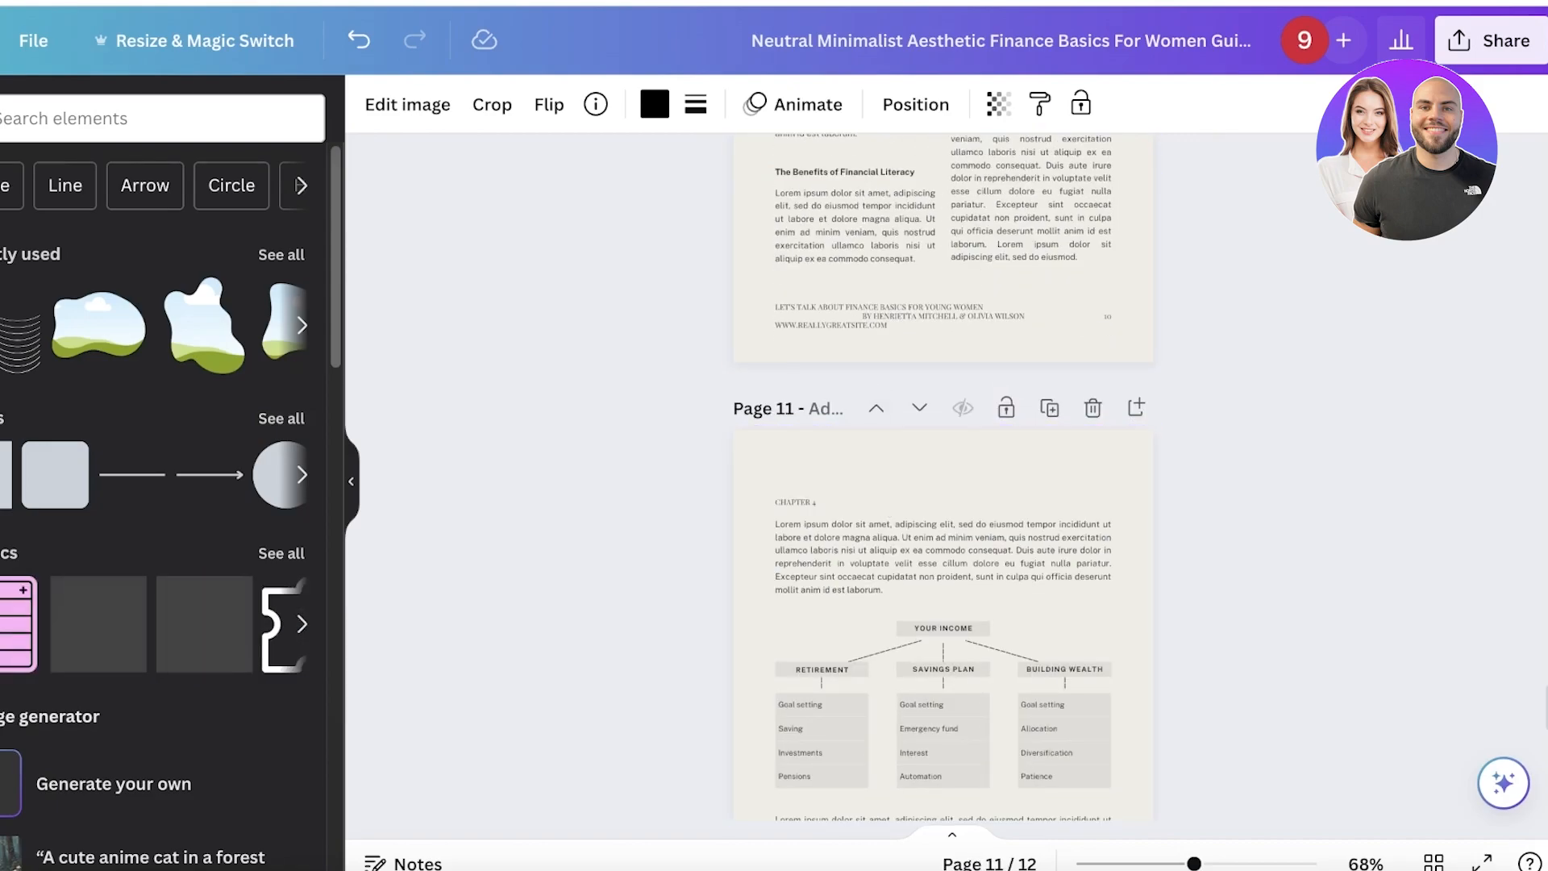
left_click(1036, 40)
scroll(1327, 195, "up", 20)
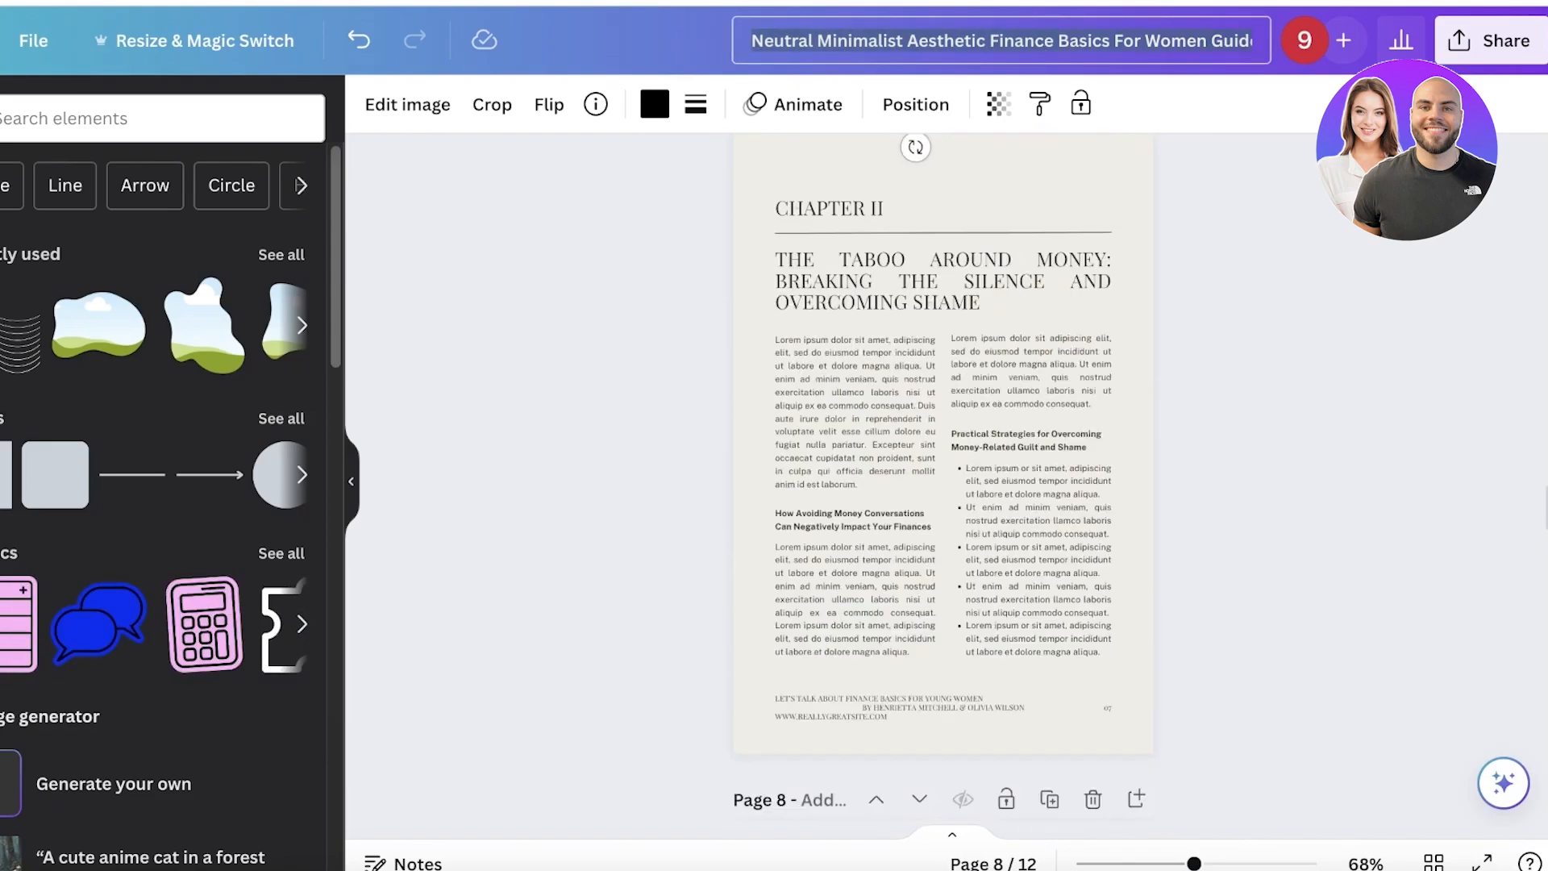
scroll(1318, 196, "up", 5)
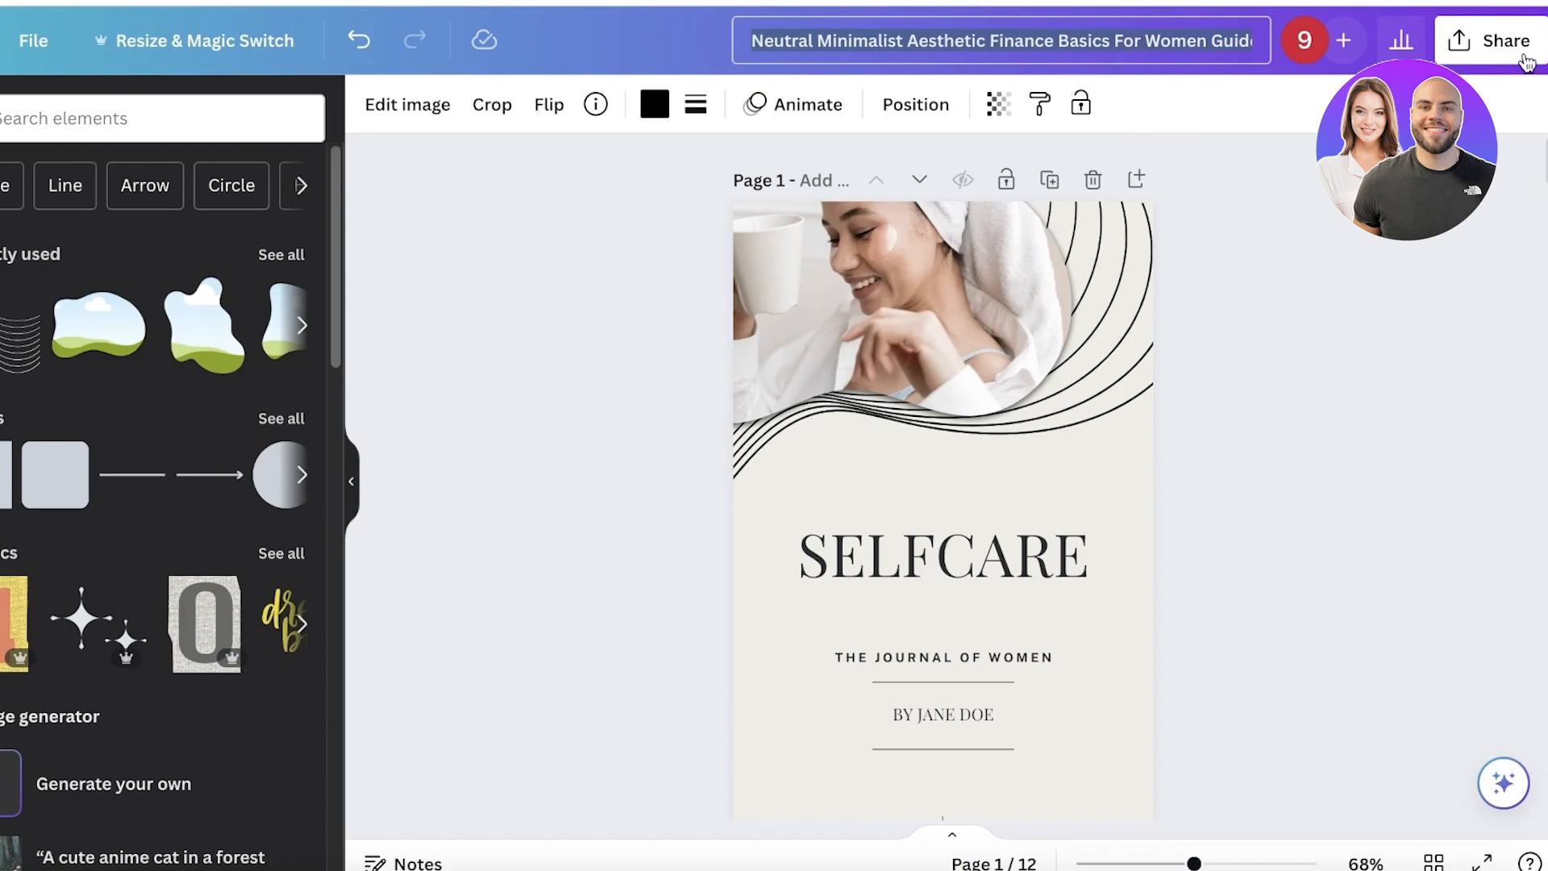
Step: Set the design's download file type to PDF Standard for all pages
left_click(1526, 62)
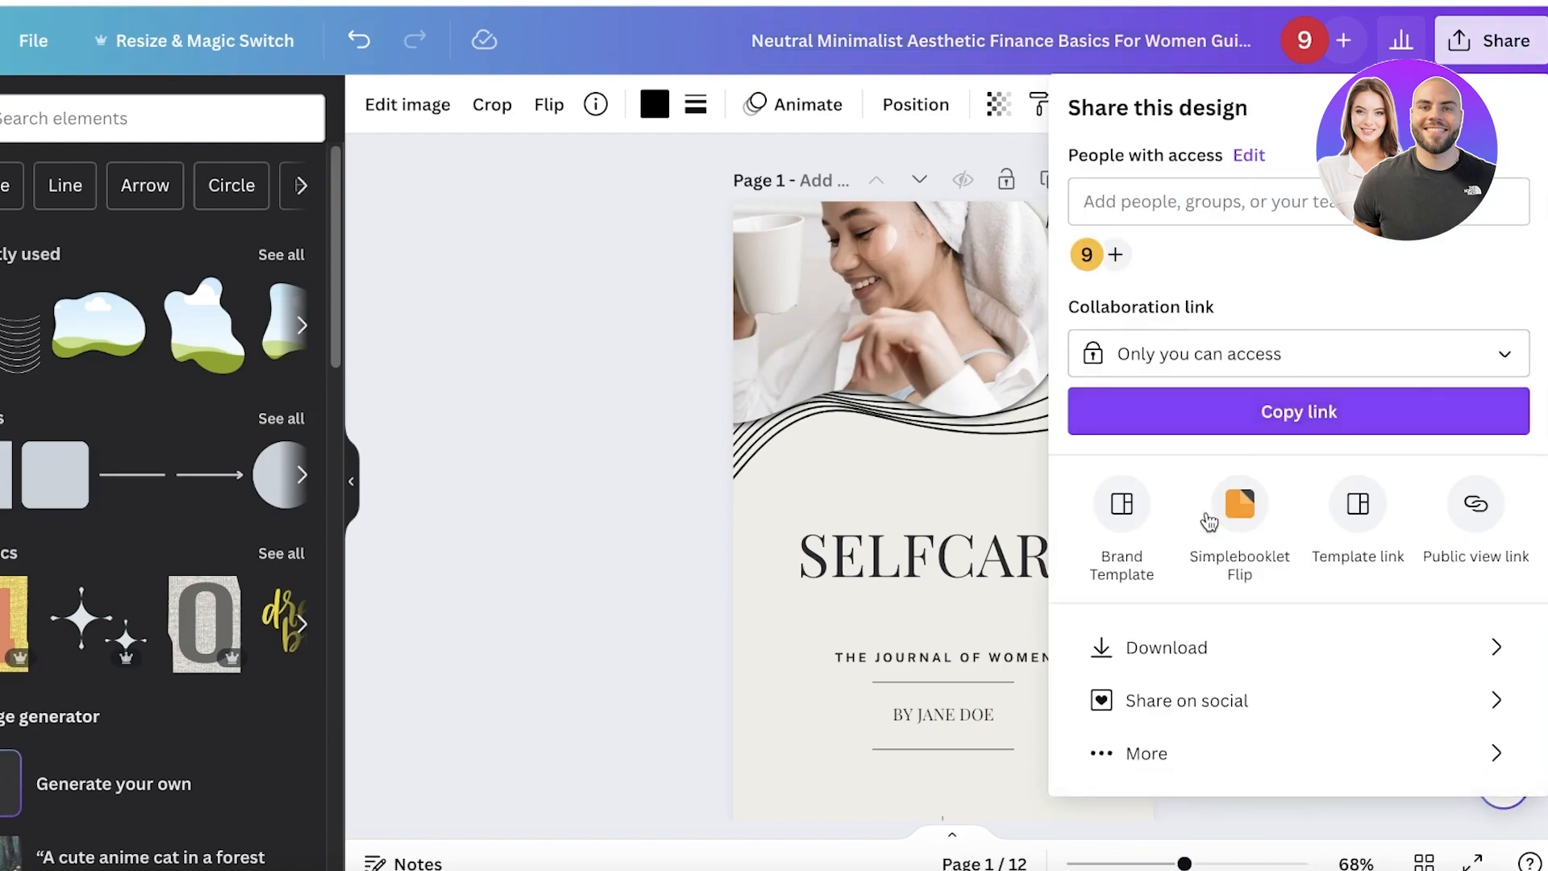
left_click(1180, 663)
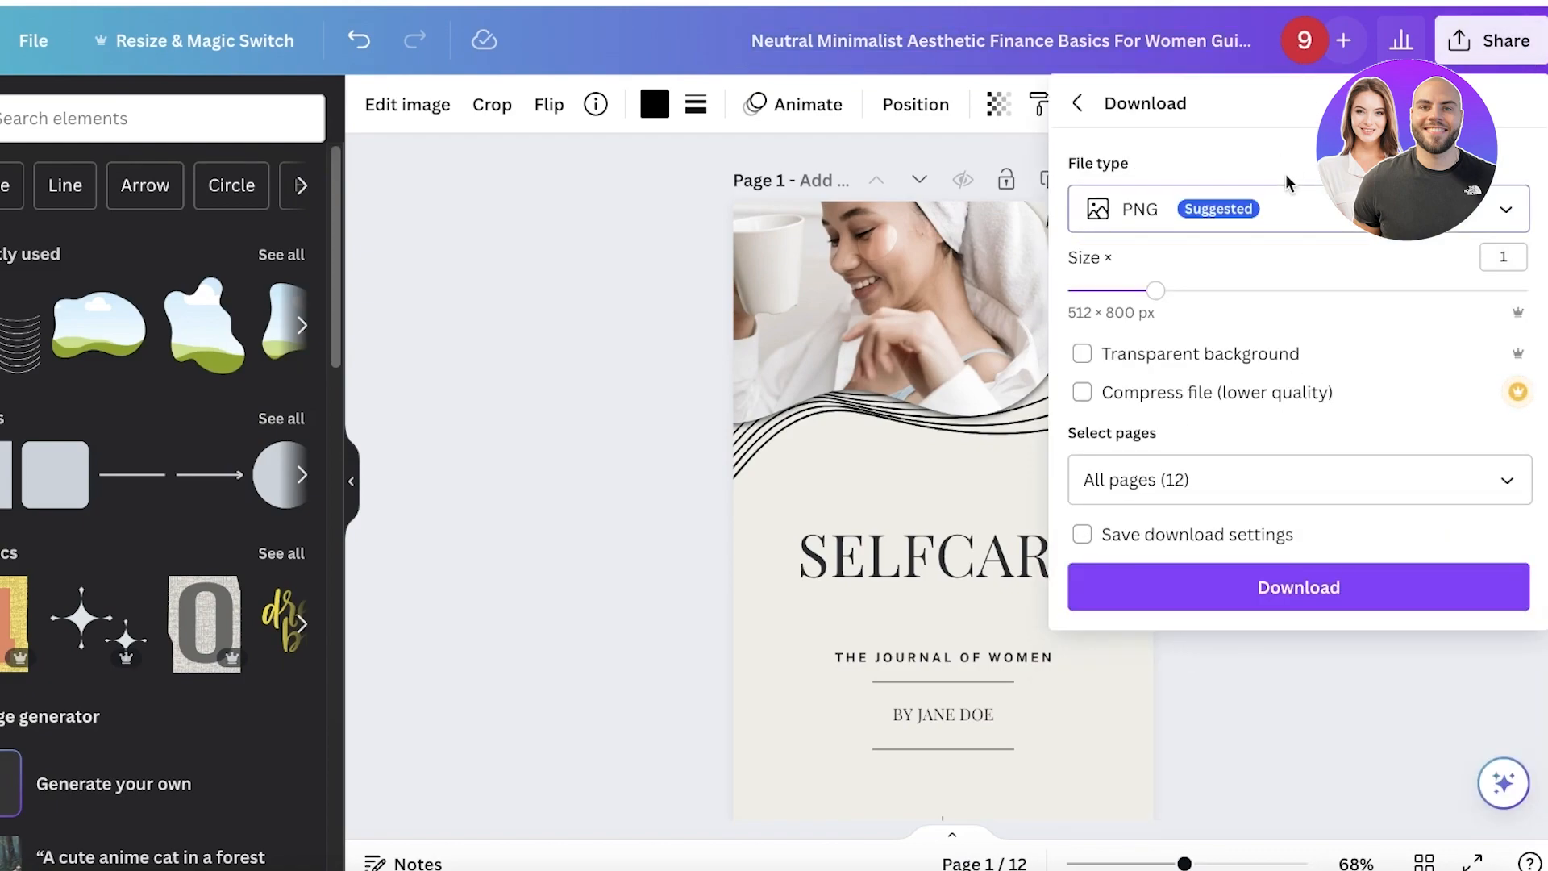
left_click(1266, 222)
left_click(1197, 439)
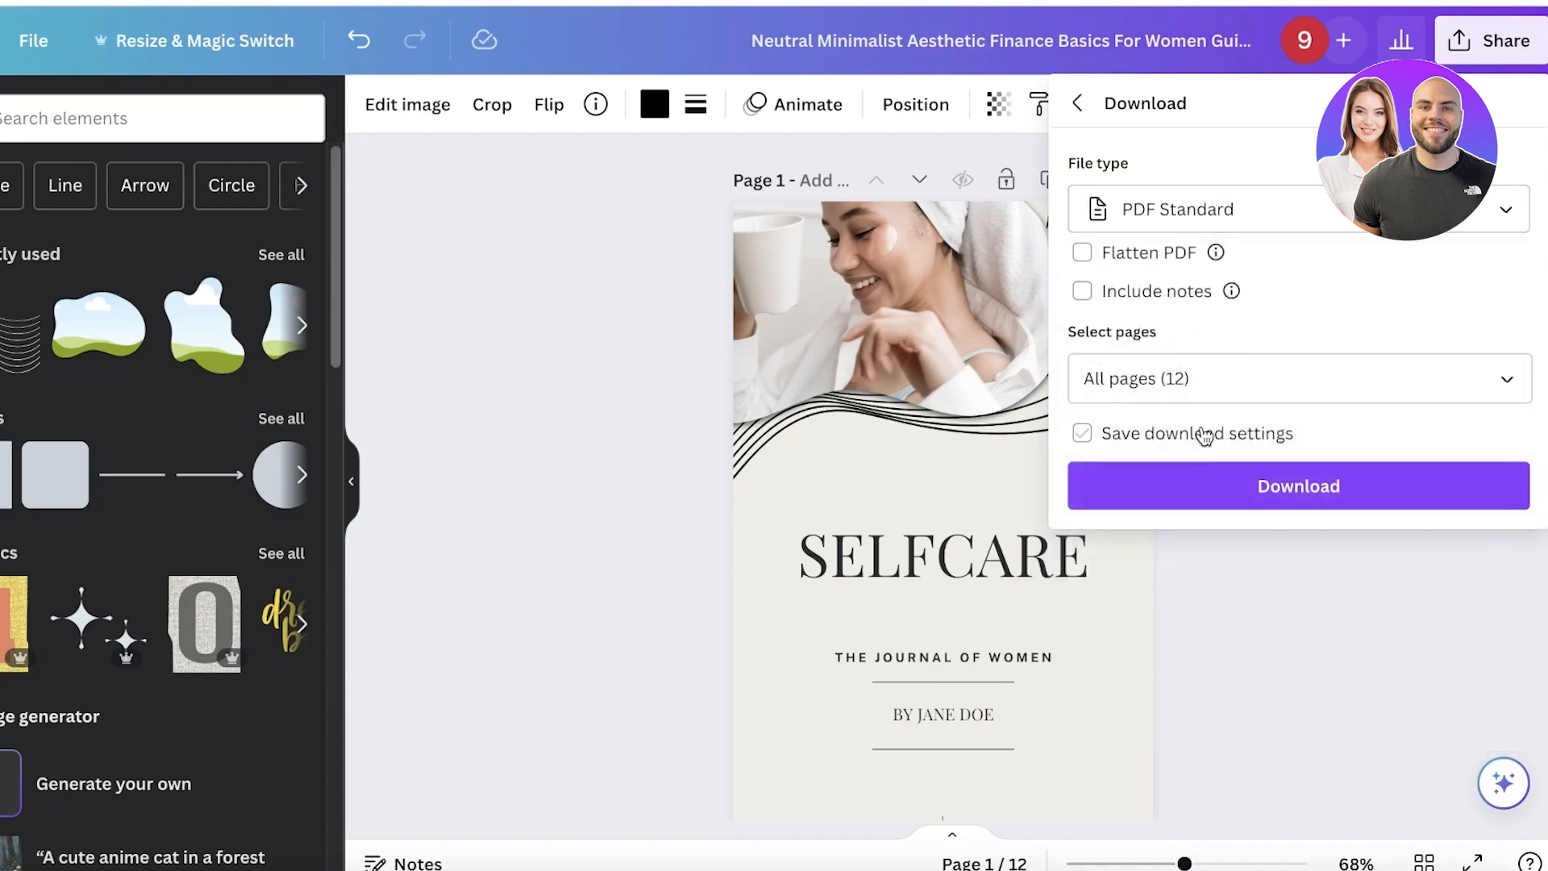
Step: Save pages 1–10 of the design to Heyzine Flipbooks and open the flipbook on the Heyzine site
left_click(1460, 50)
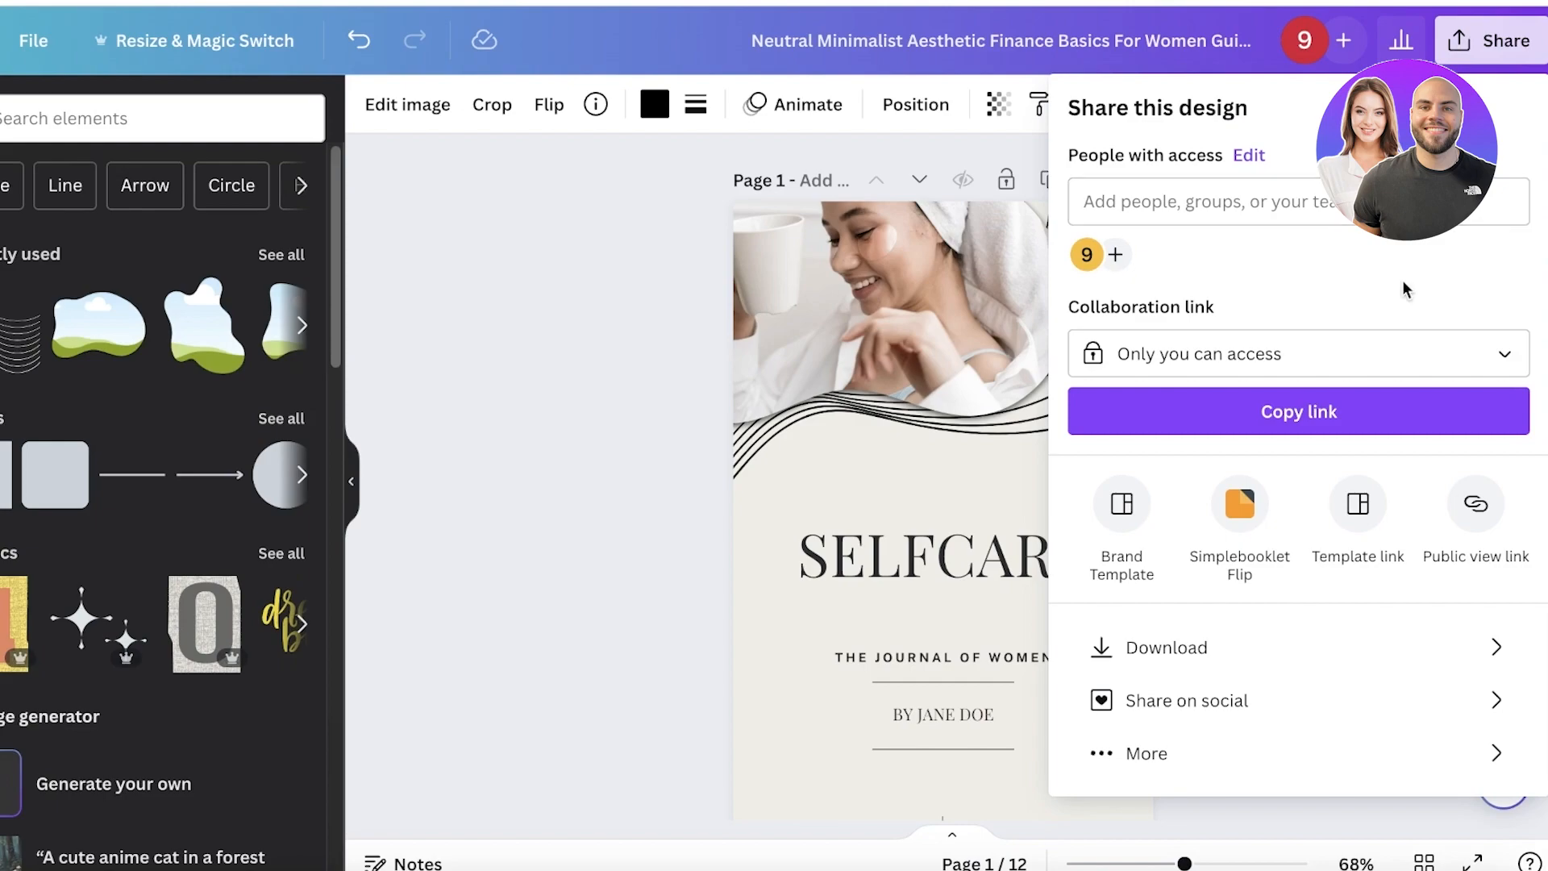
left_click(1161, 753)
scroll(1188, 577, "down", 5)
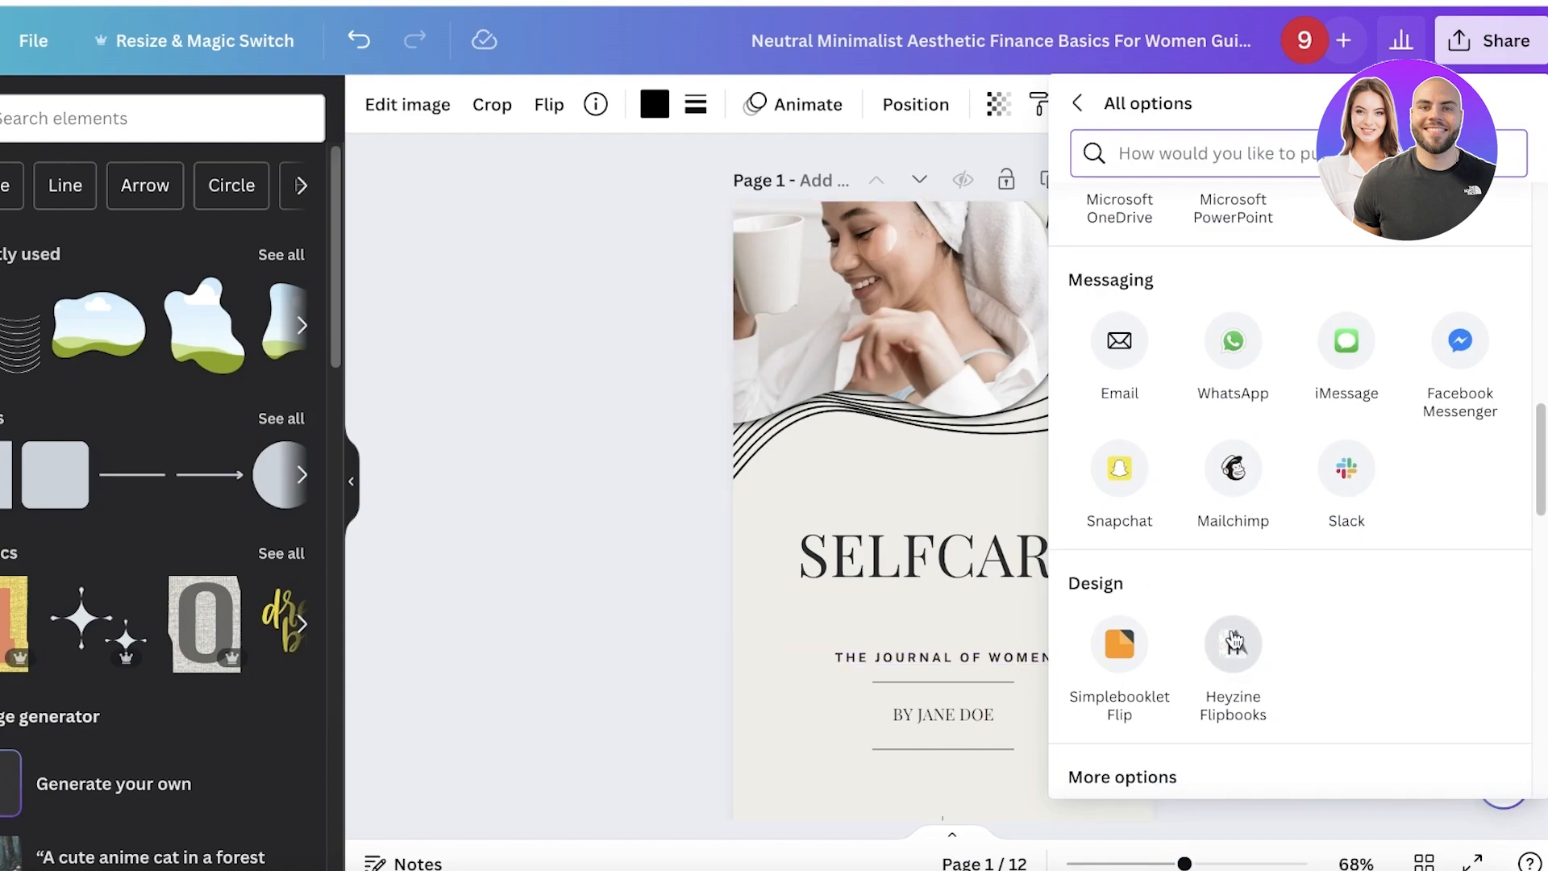
left_click(1238, 651)
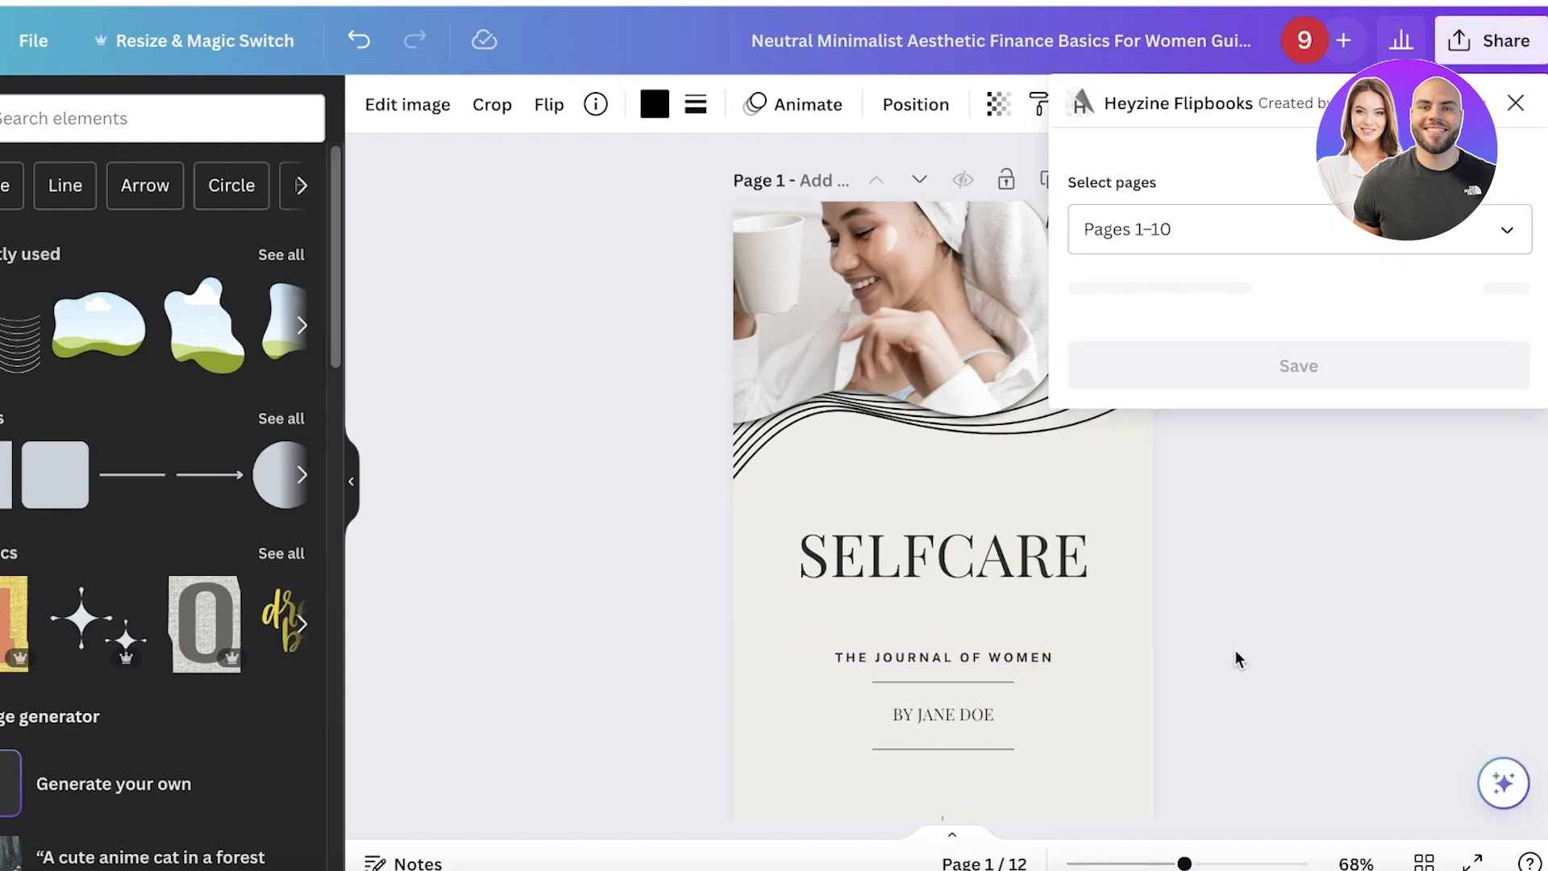
left_click(1260, 308)
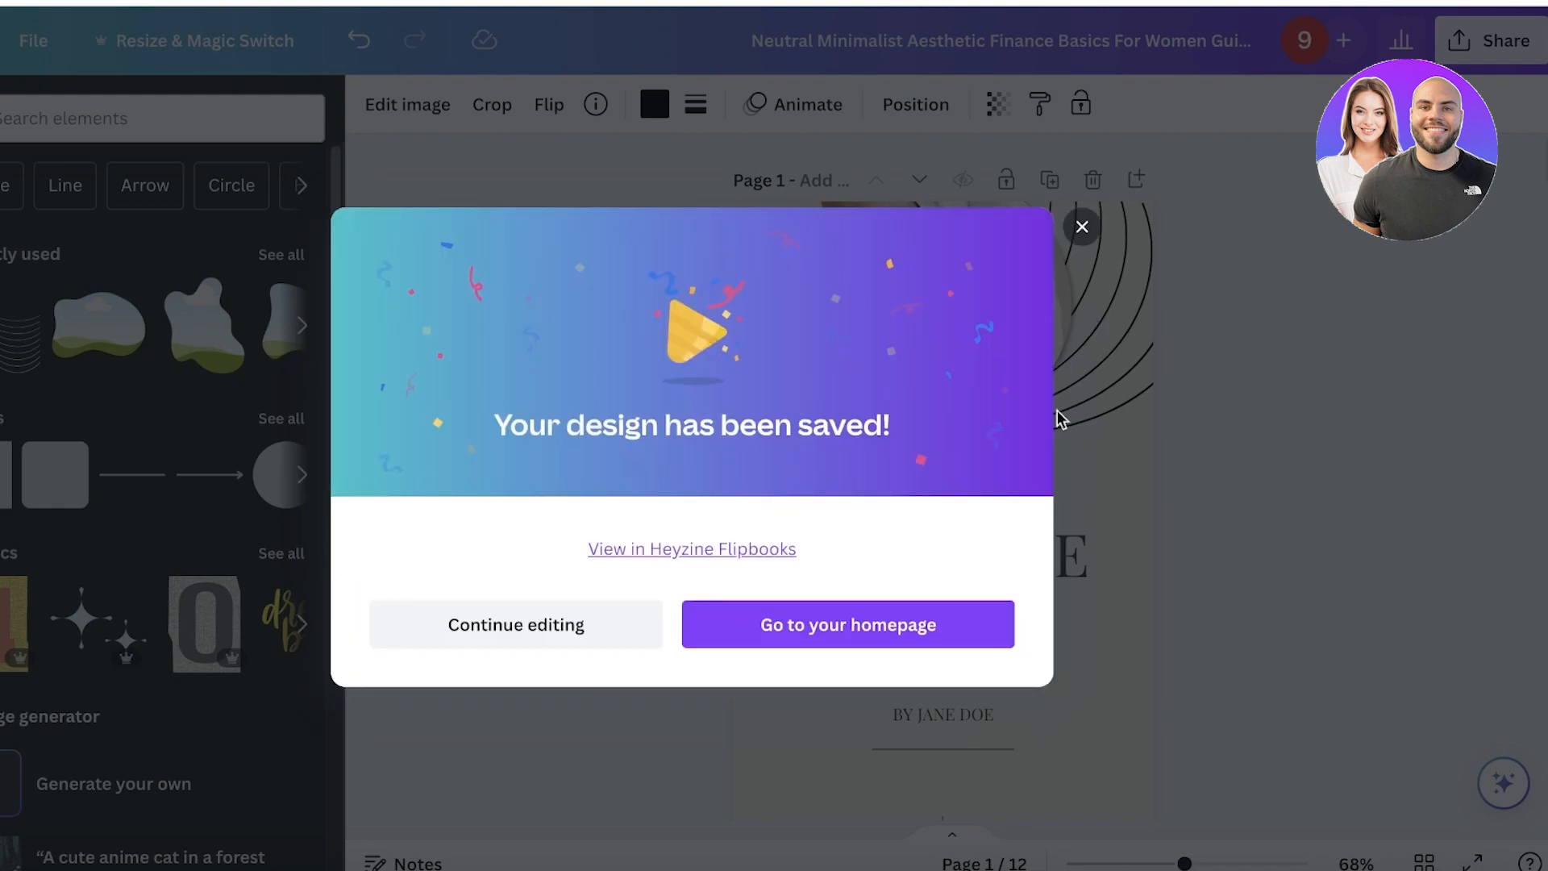
left_click(700, 550)
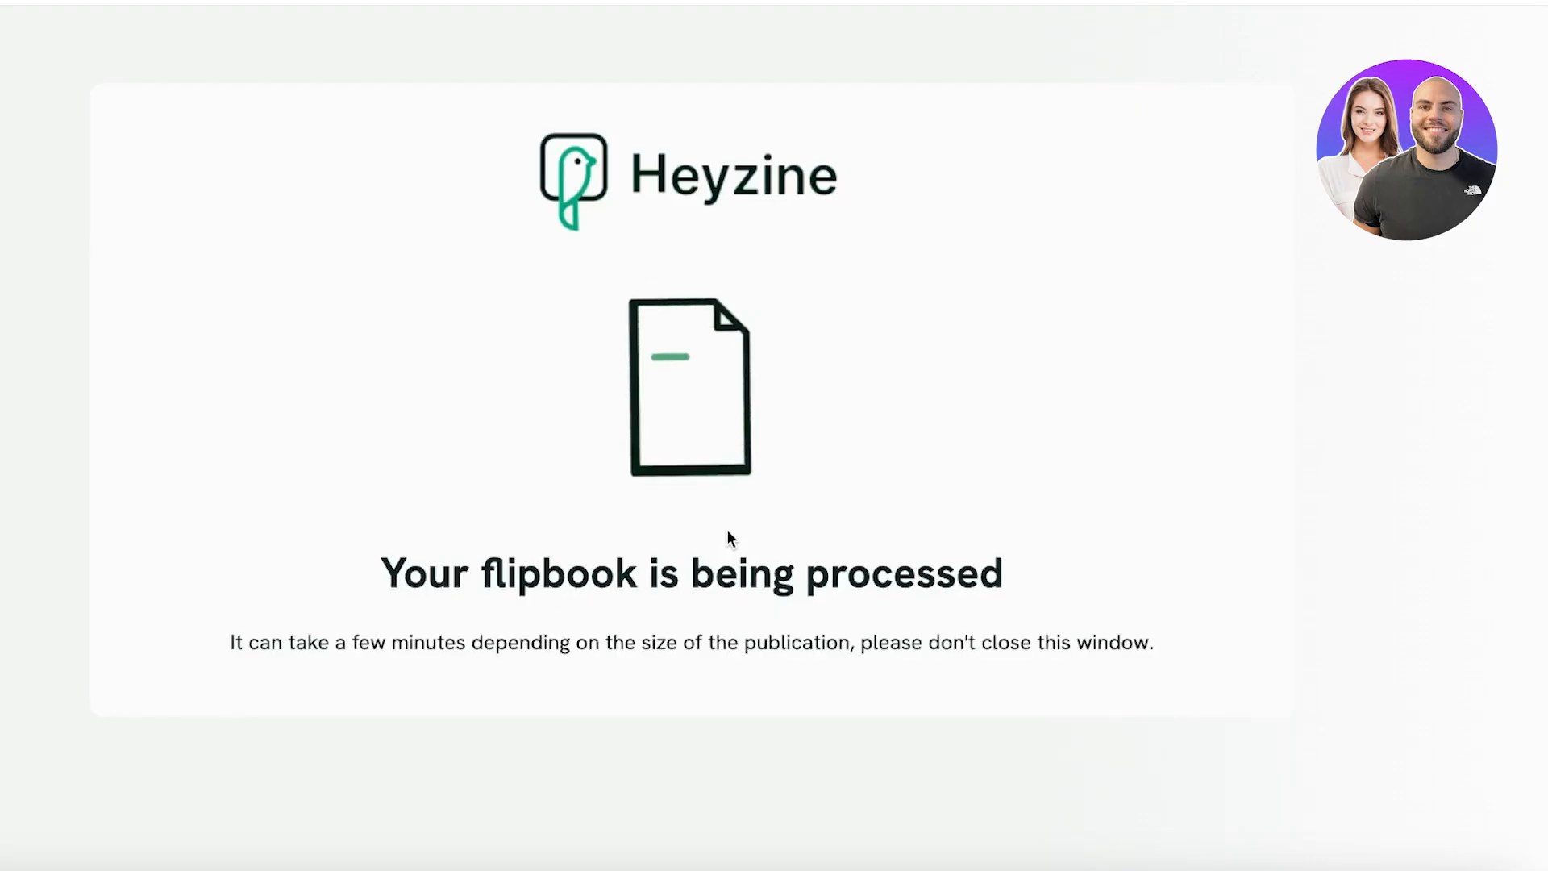